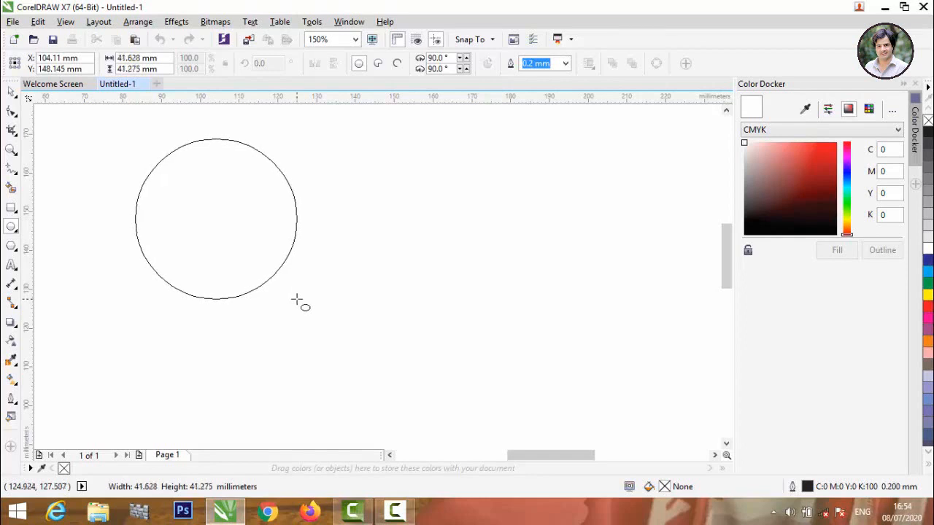
# Paste the 41.275 mm height into the width field so the circle is perfectly round.
pyautogui.click(167, 70)
pyautogui.hotkey('ctrl', 'c')
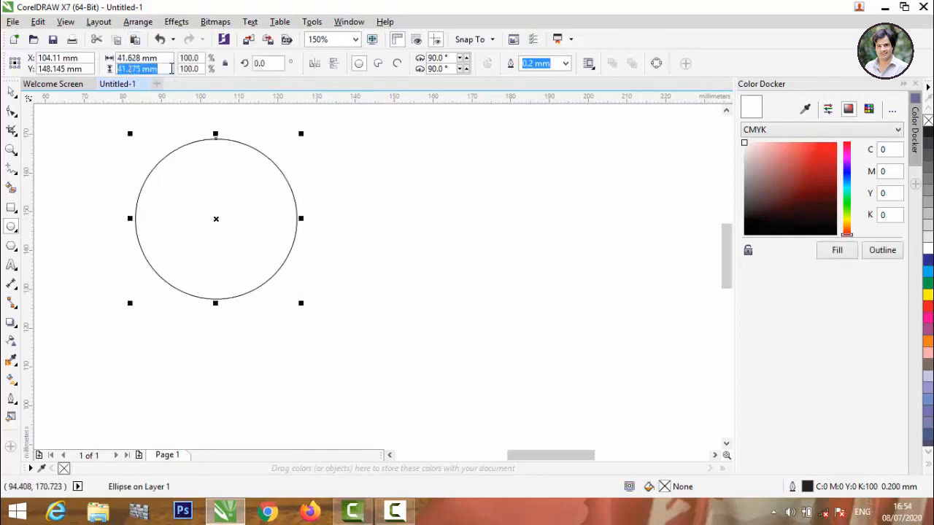
pyautogui.click(168, 58)
pyautogui.hotkey('ctrl', 'v')
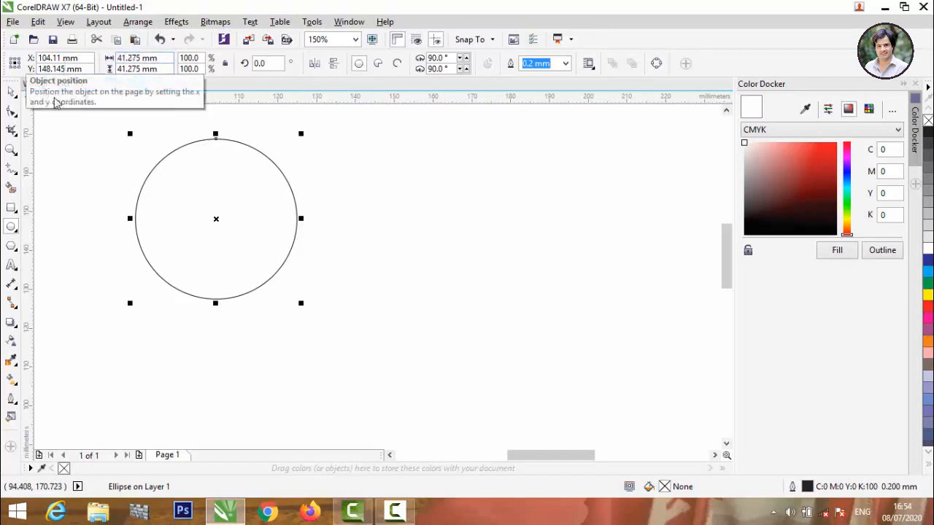
# Move the circle toward the right side of the page.
pyautogui.click(91, 133)
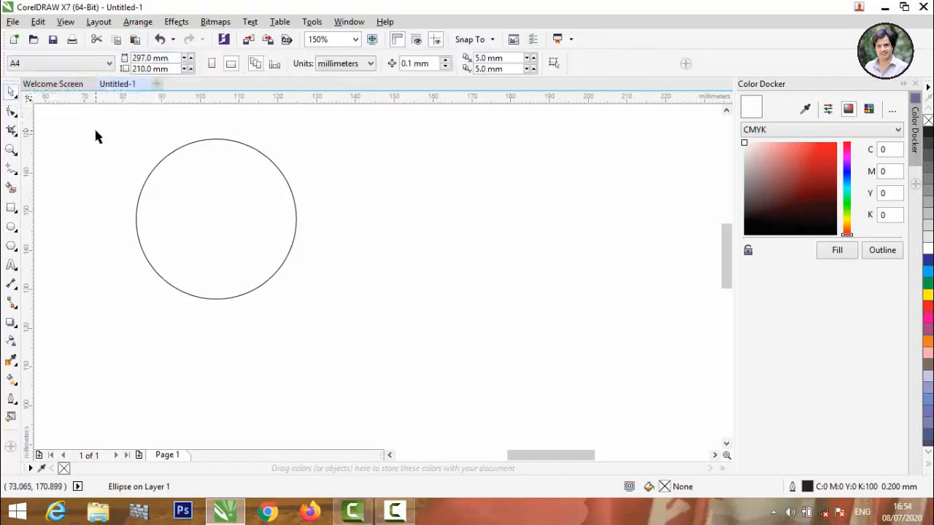
pyautogui.moveTo(160, 167); pyautogui.dragTo(555, 206)
pyautogui.click(325, 202)
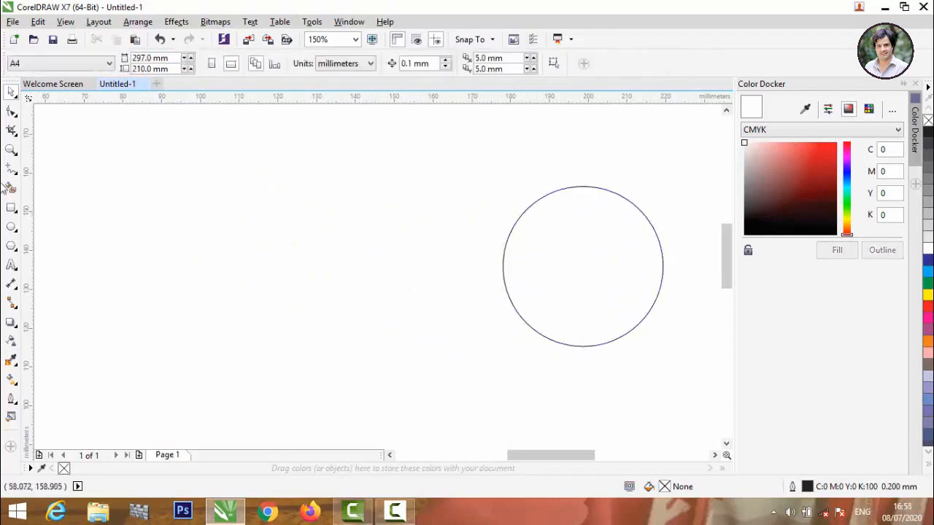
# Draw a large rectangle left of the circle and round its corners to 8.5 mm.
pyautogui.click(11, 207)
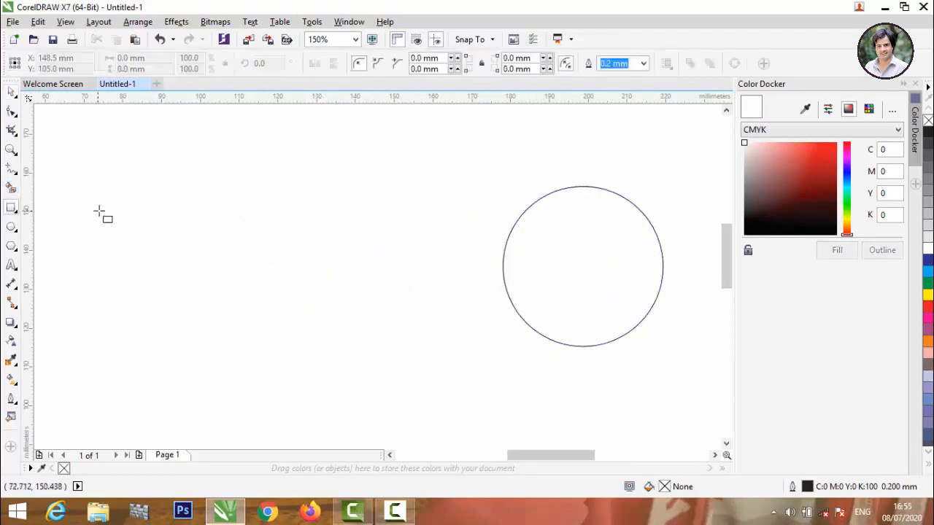
pyautogui.moveTo(101, 182); pyautogui.dragTo(447, 390)
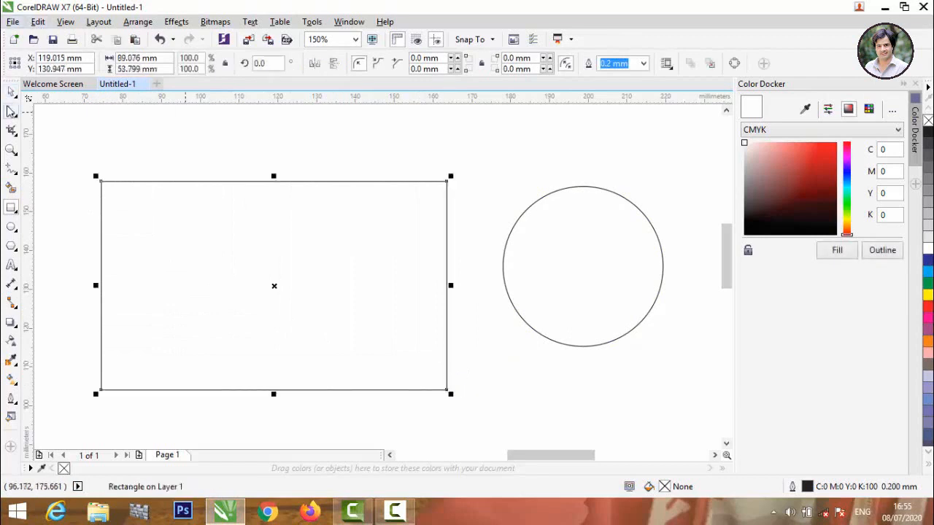
pyautogui.click(11, 111)
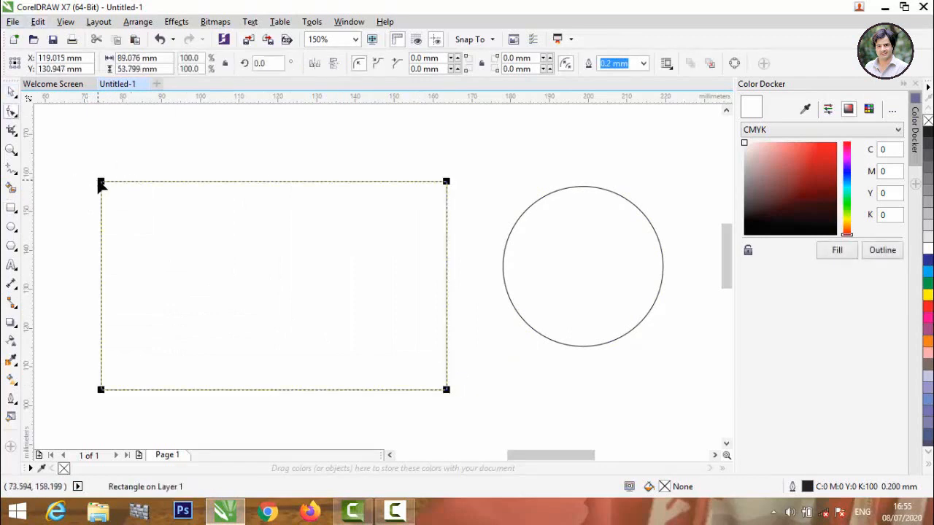
pyautogui.moveTo(101, 184); pyautogui.dragTo(139, 182)
# Add a copy shifted slightly downward and shorten it from the top, one rectangle reaching 47.096 mm tall.
pyautogui.press('space')
pyautogui.moveTo(274, 287); pyautogui.dragTo(275, 303)
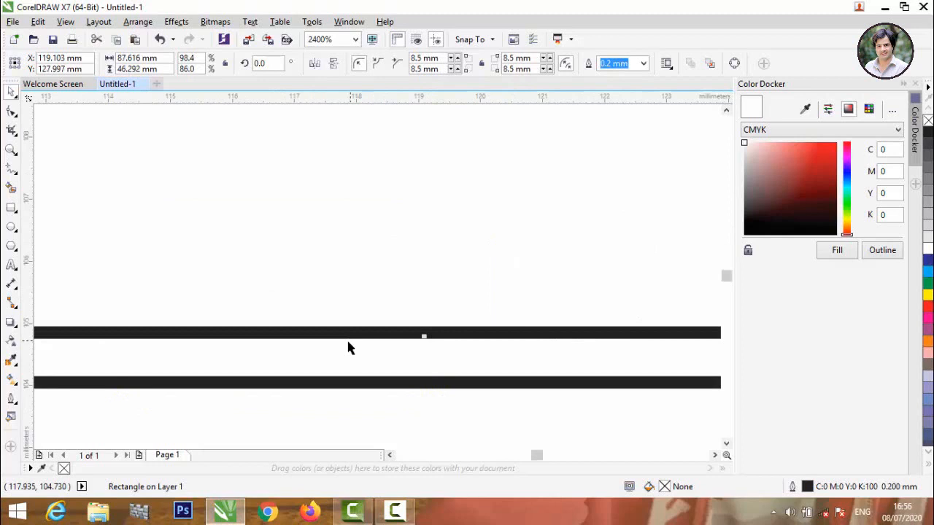
pyautogui.scroll(-4, 348, 342)
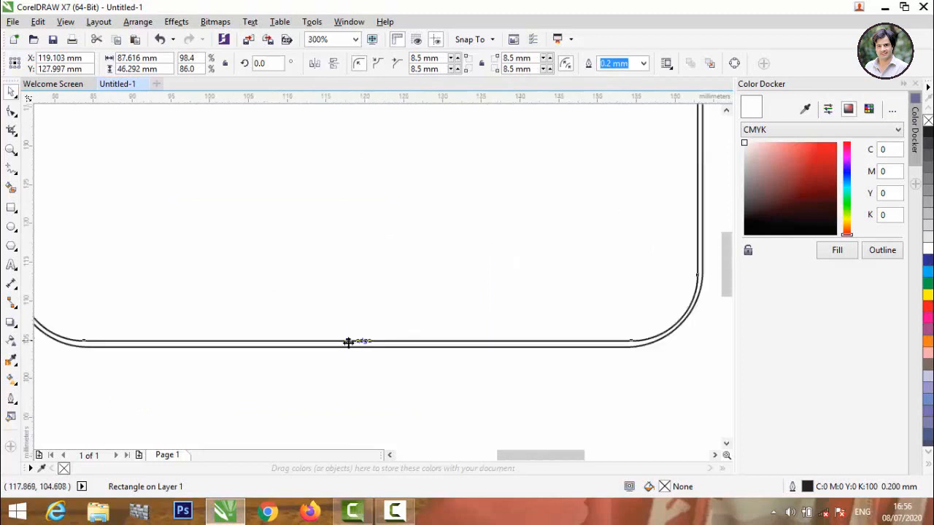
pyautogui.scroll(3, 360, 376)
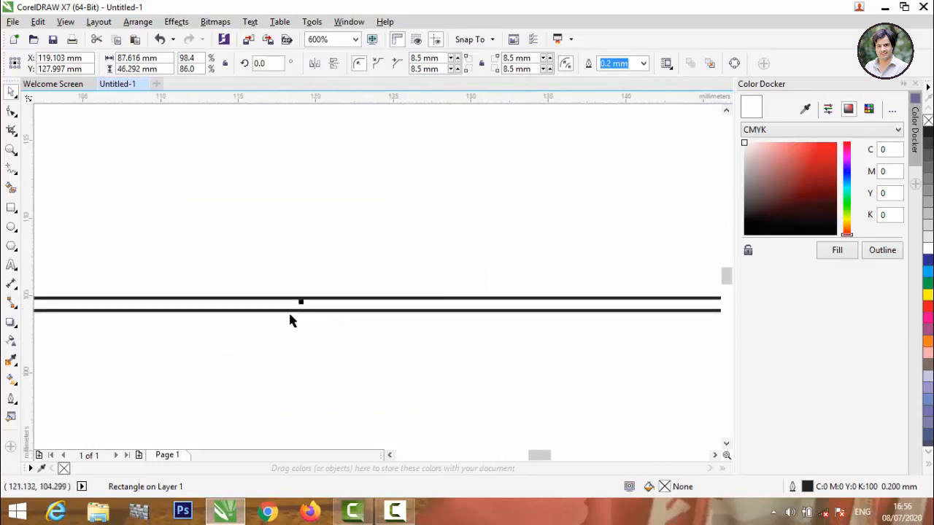
pyautogui.moveTo(300, 299); pyautogui.dragTo(303, 305)
pyautogui.click(316, 353)
pyautogui.scroll(-4, 315, 352)
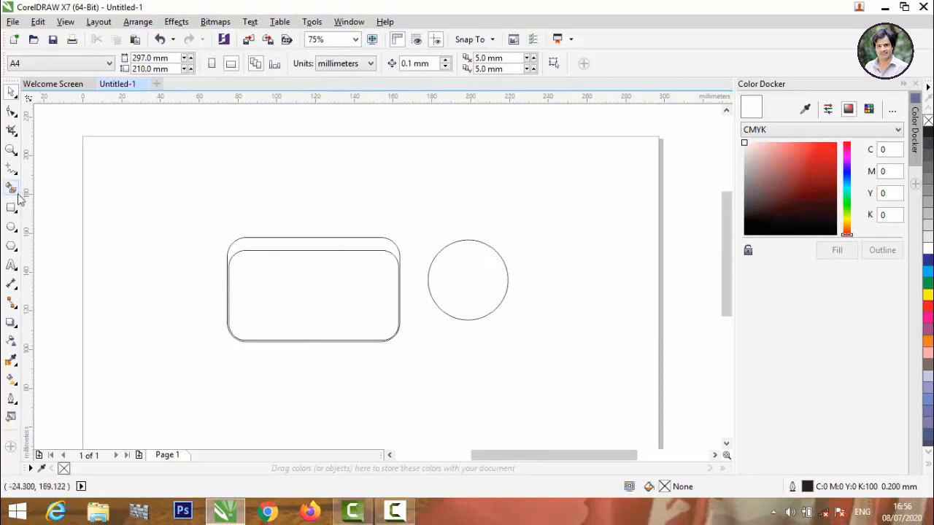
# Smart-fill the band between the rectangle tops with grey-blue C40 M20 Y0 K40, then test-move it and undo.
pyautogui.click(317, 243)
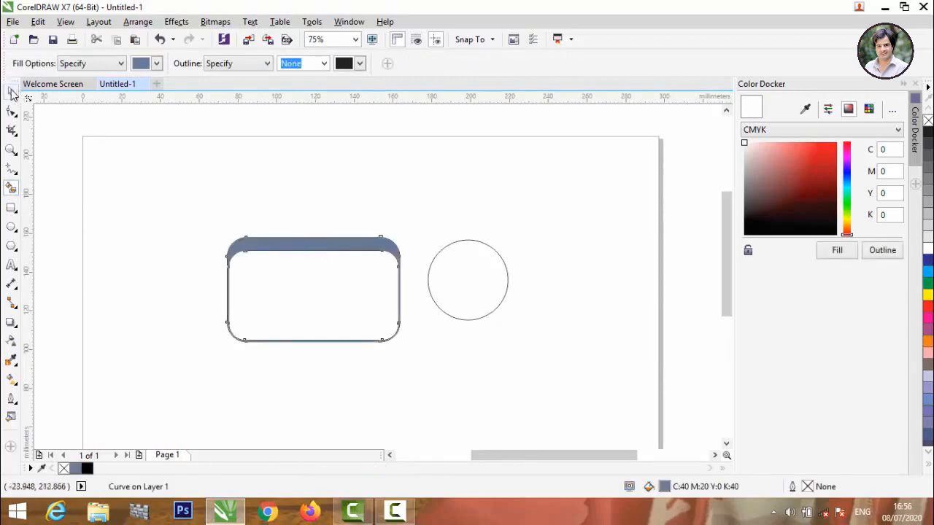
pyautogui.click(11, 93)
pyautogui.moveTo(313, 287); pyautogui.dragTo(385, 362)
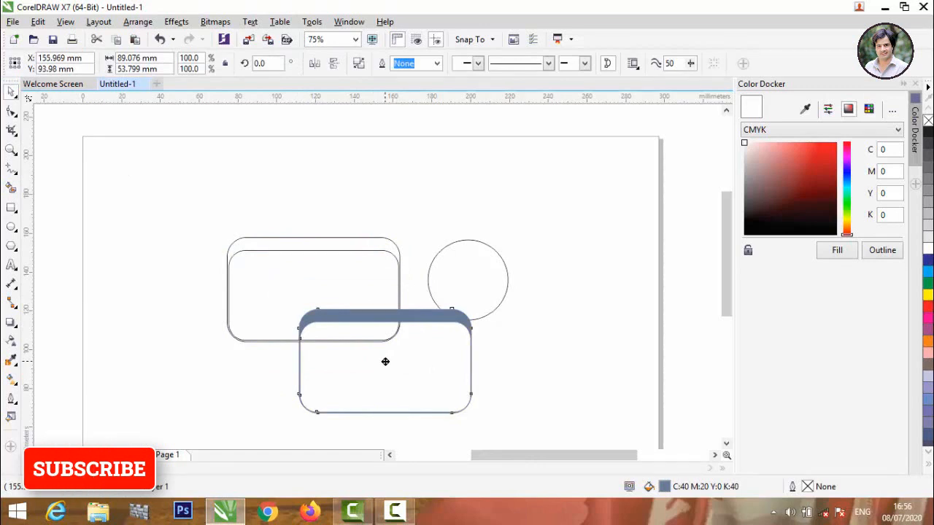
pyautogui.hotkey('ctrl', 'z')
pyautogui.scroll(1, 415, 356)
pyautogui.click(416, 356)
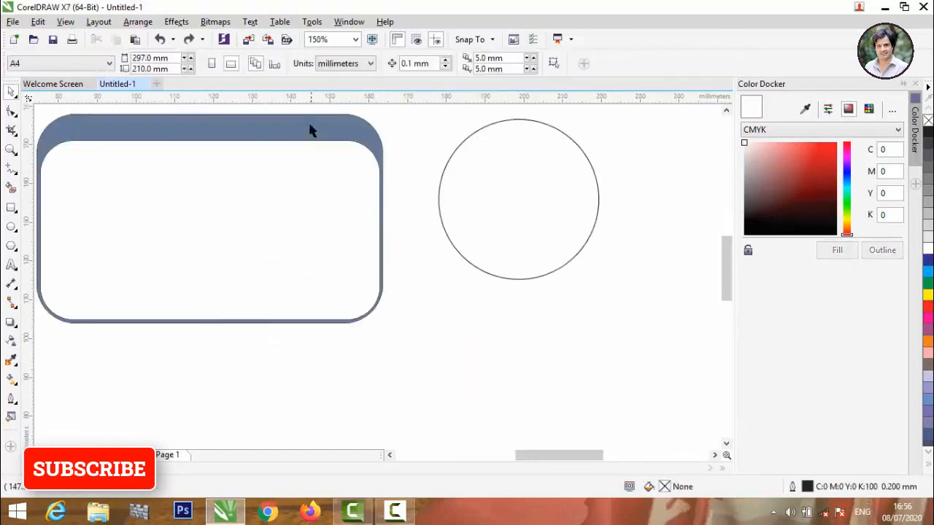
# Test-move the grey-blue band again and undo, leaving it capping the rectangle.
pyautogui.click(326, 147)
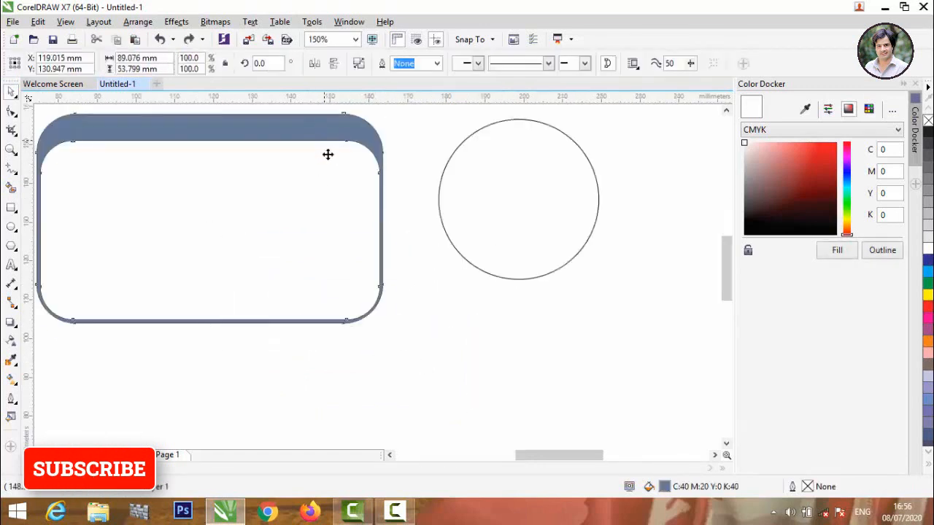
pyautogui.moveTo(327, 152); pyautogui.dragTo(332, 181)
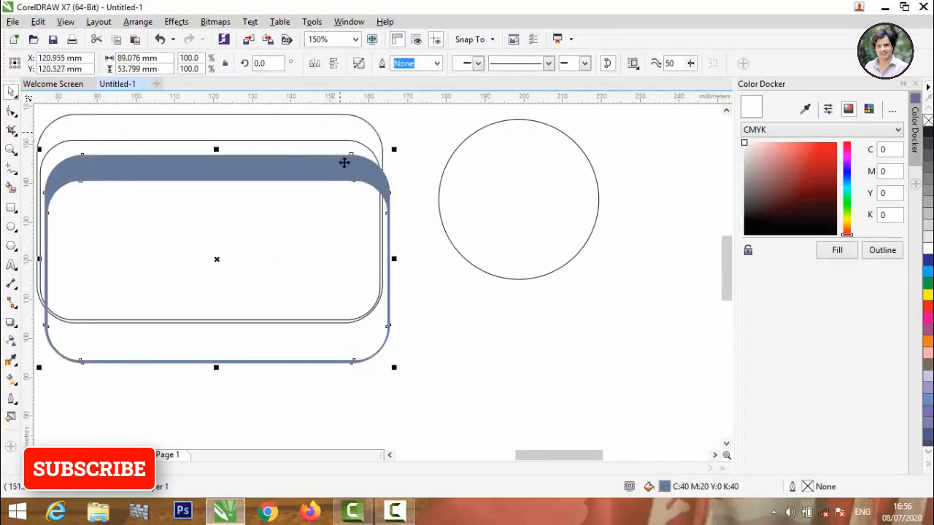
pyautogui.click(347, 142)
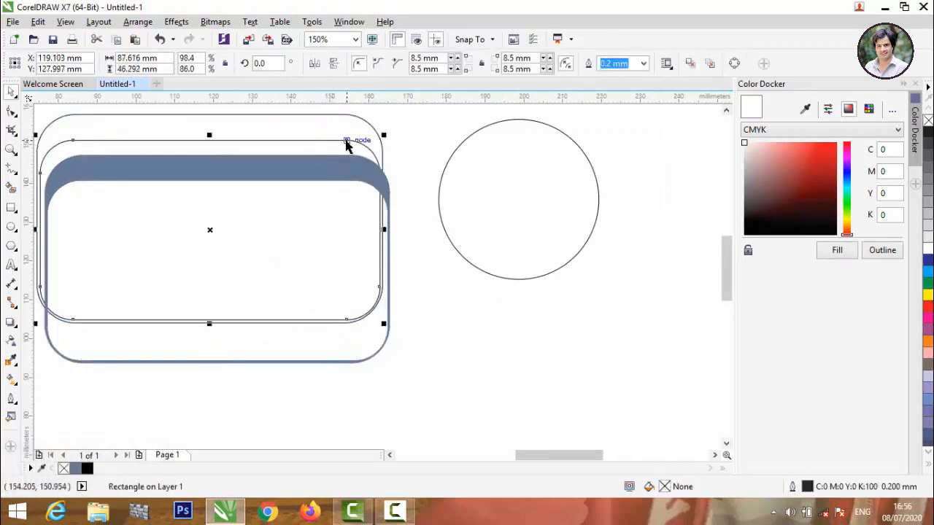
pyautogui.hotkey('ctrl', 'z')
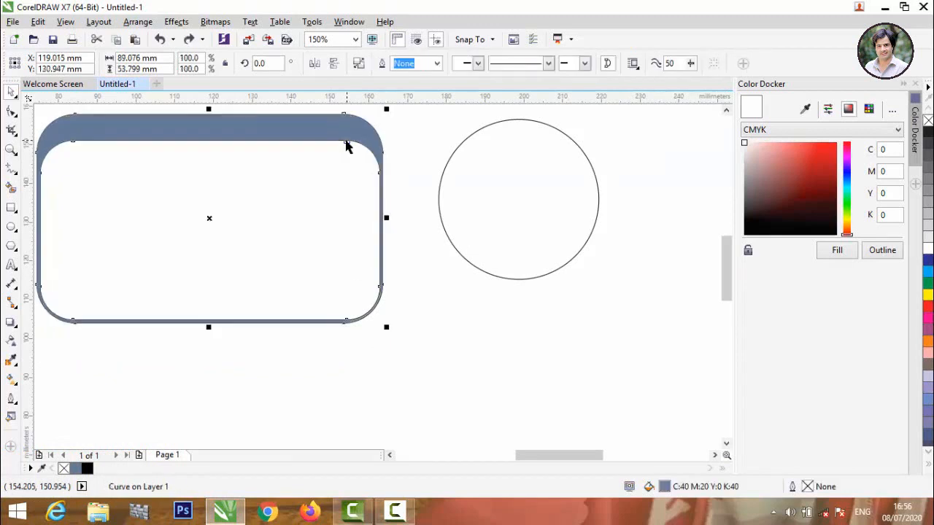
pyautogui.click(397, 172)
pyautogui.scroll(-2, 398, 172)
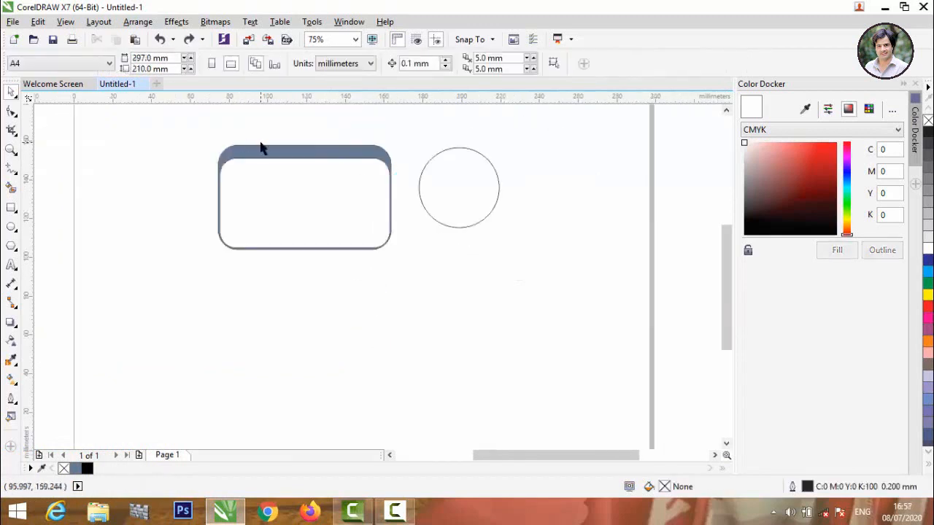
# Copy the rounded rectangle upward and scale it down to a 48.789 × 12.524 mm tab.
pyautogui.click(285, 175)
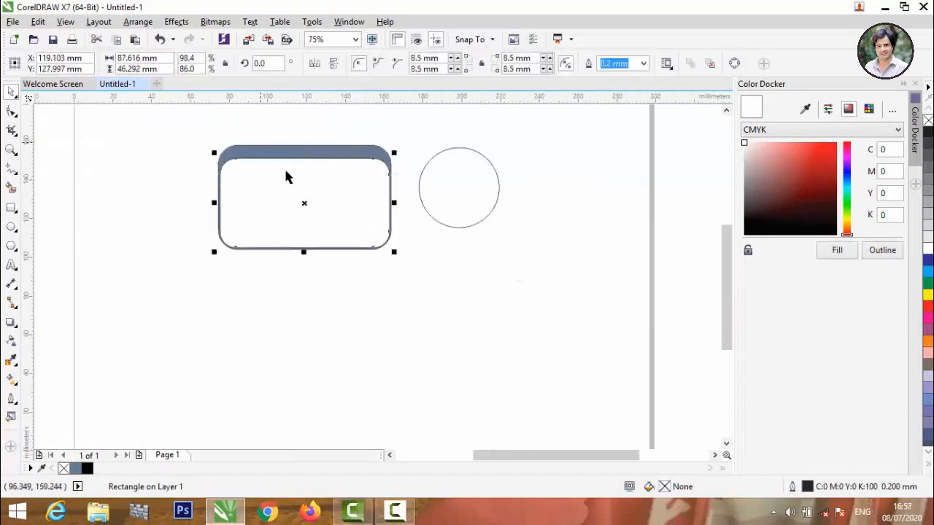
pyautogui.moveTo(304, 204); pyautogui.dragTo(306, 143)
pyautogui.scroll(-3, 304, 158)
pyautogui.scroll(3, 307, 151)
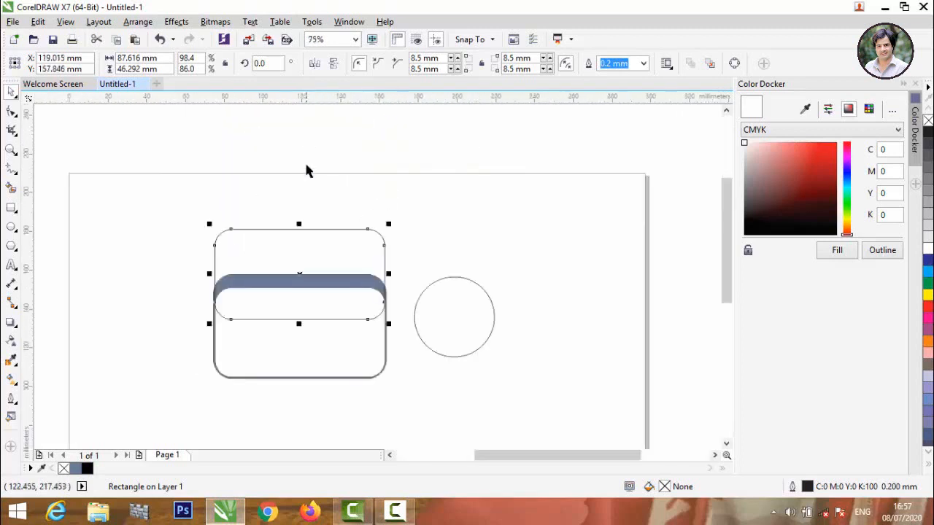
pyautogui.scroll(2, 348, 313)
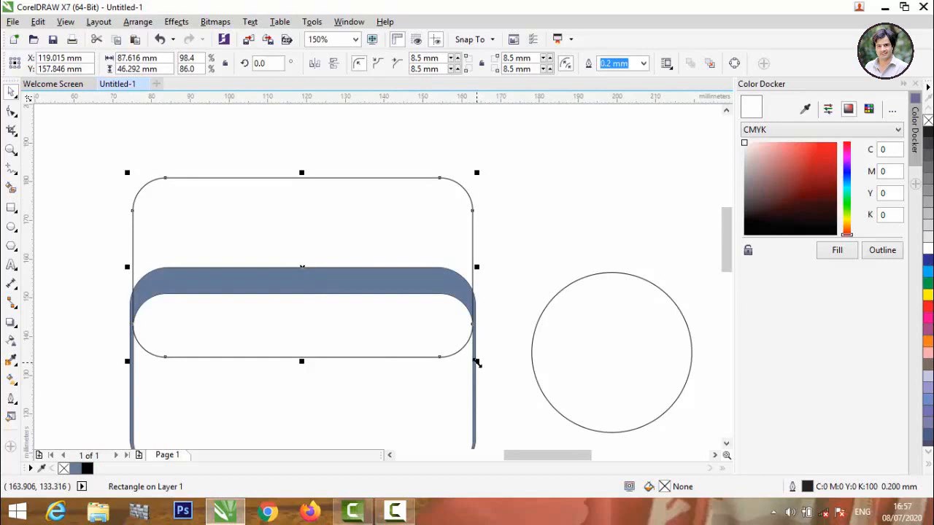
pyautogui.moveTo(476, 362); pyautogui.dragTo(453, 323)
pyautogui.moveTo(302, 318); pyautogui.dragTo(301, 284)
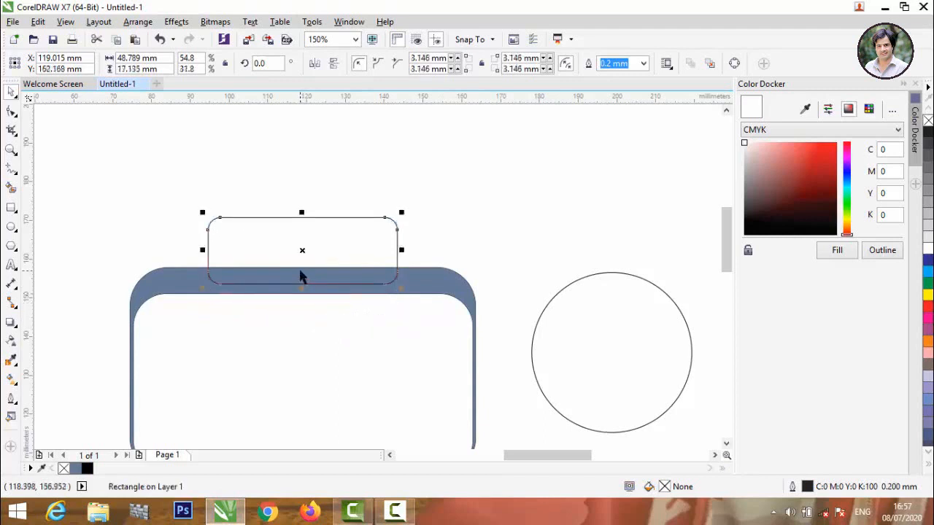
pyautogui.scroll(1, 294, 303)
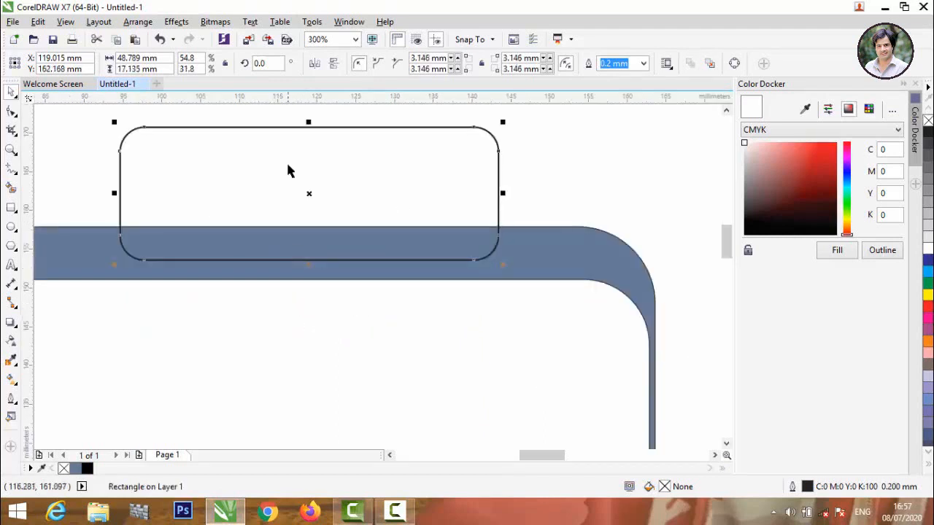
pyautogui.moveTo(309, 122); pyautogui.dragTo(310, 158)
# Adjust the small tab's corner radius to 4.372 mm.
pyautogui.click(11, 111)
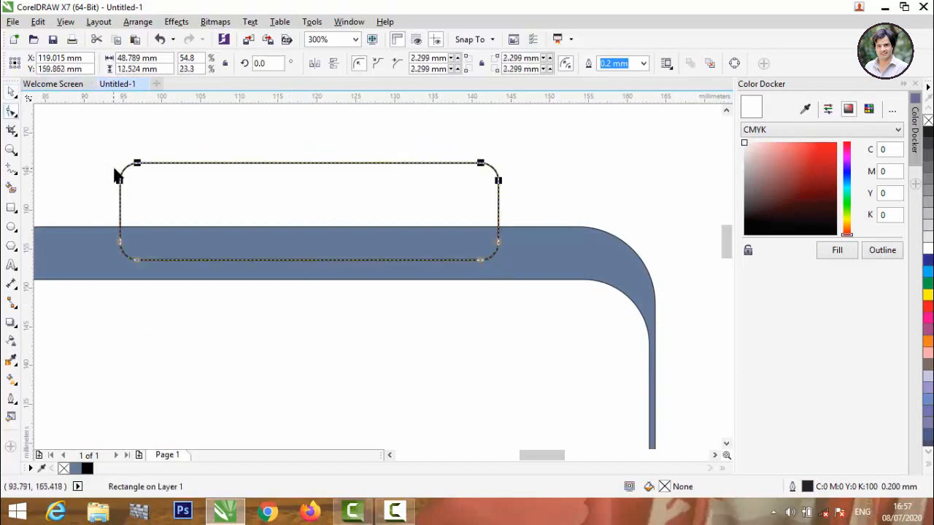
pyautogui.moveTo(137, 162); pyautogui.dragTo(164, 165)
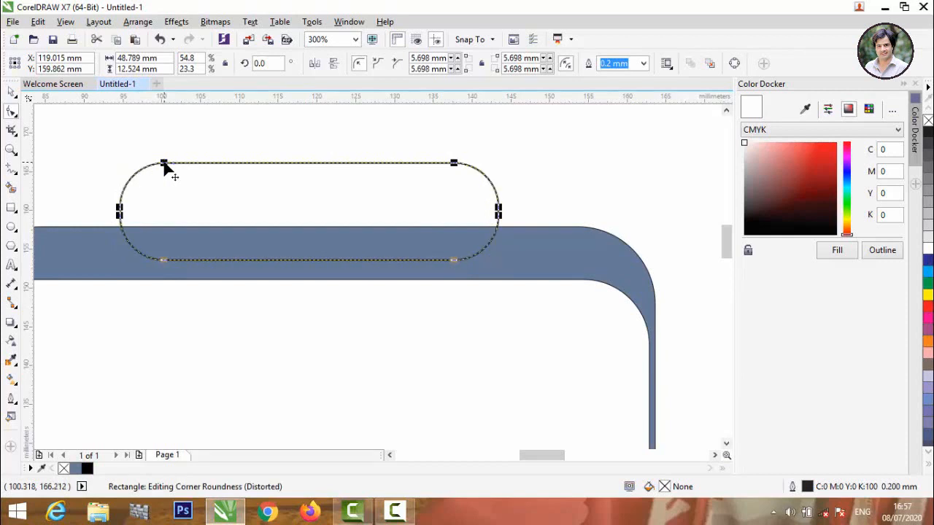
pyautogui.scroll(2, 166, 169)
pyautogui.moveTo(167, 167); pyautogui.dragTo(147, 174)
pyautogui.scroll(-6, 255, 173)
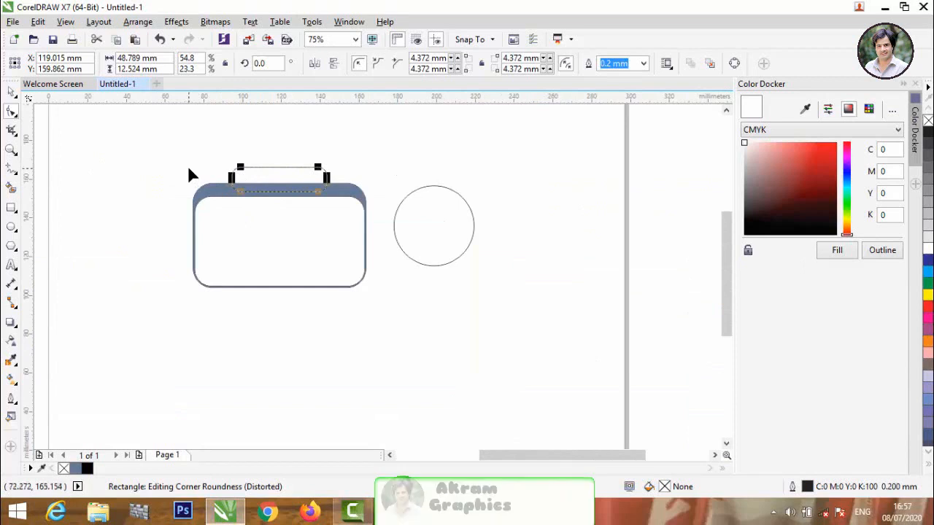
pyautogui.click(10, 92)
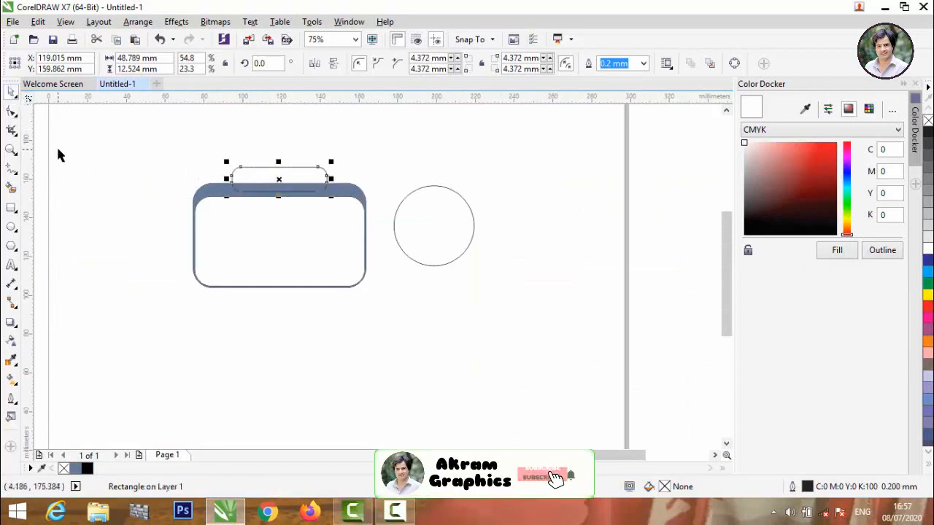
# Place a smaller 32.297 × 8.29 mm copy of the pill, 2.894 mm corners, centred above the wider tab.
pyautogui.click(56, 145)
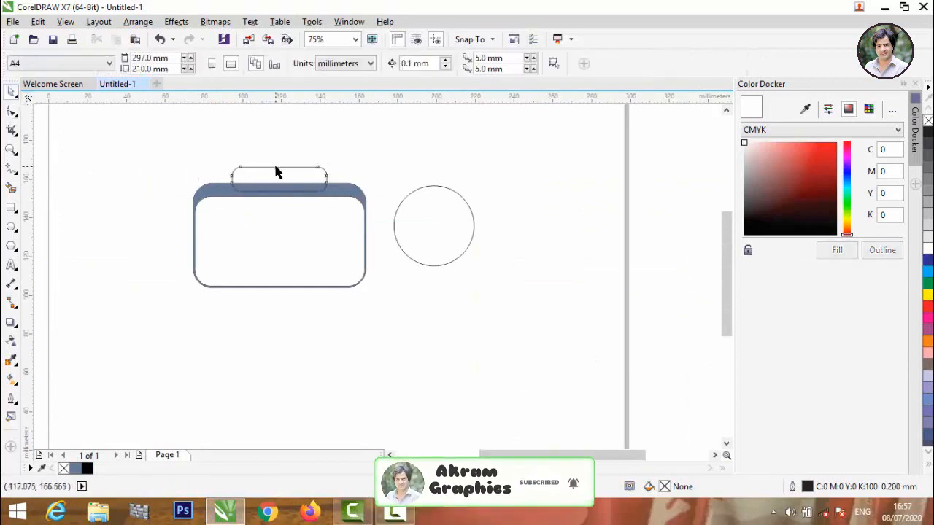
pyautogui.click(275, 168)
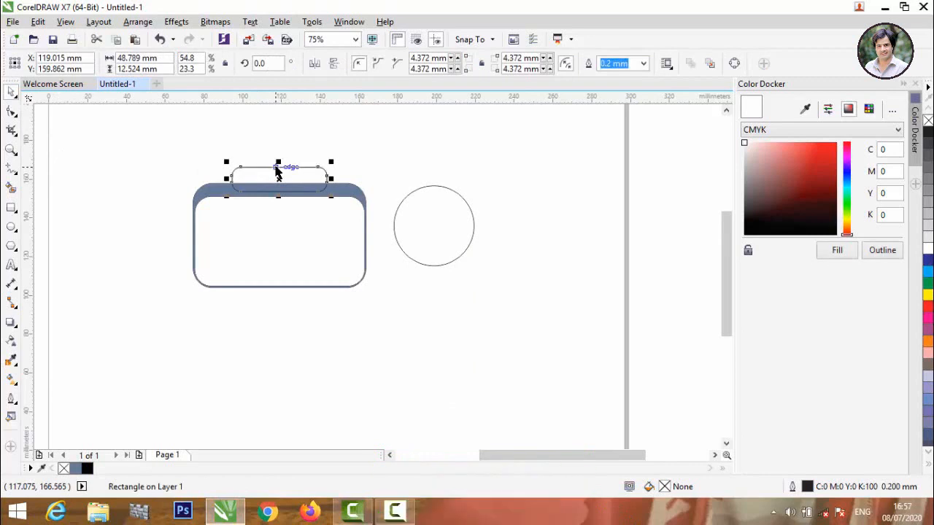
pyautogui.scroll(-1, 273, 162)
pyautogui.scroll(2, 272, 164)
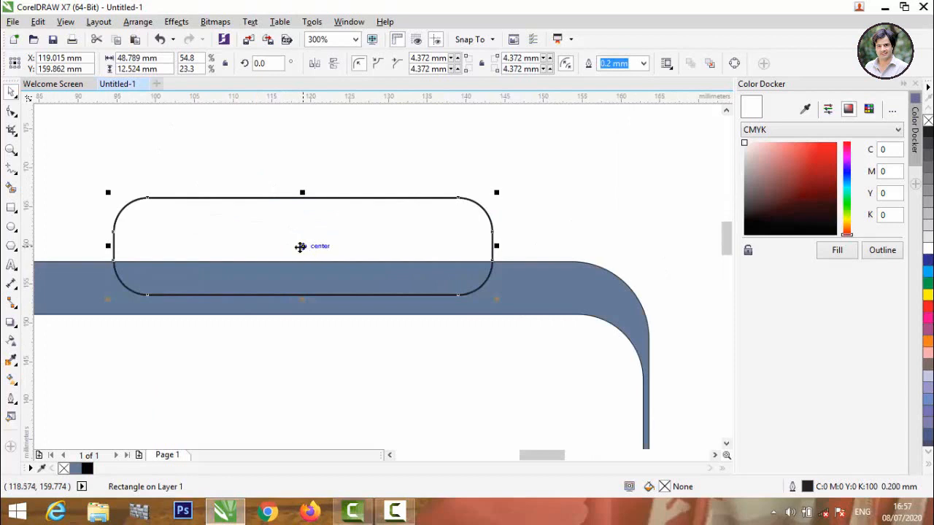
pyautogui.moveTo(302, 245); pyautogui.dragTo(302, 198)
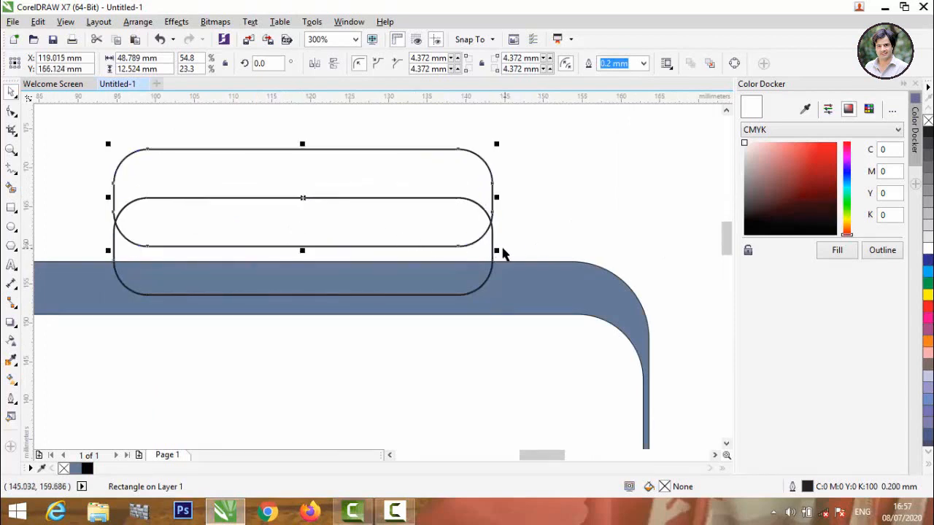
pyautogui.moveTo(497, 250); pyautogui.dragTo(470, 222)
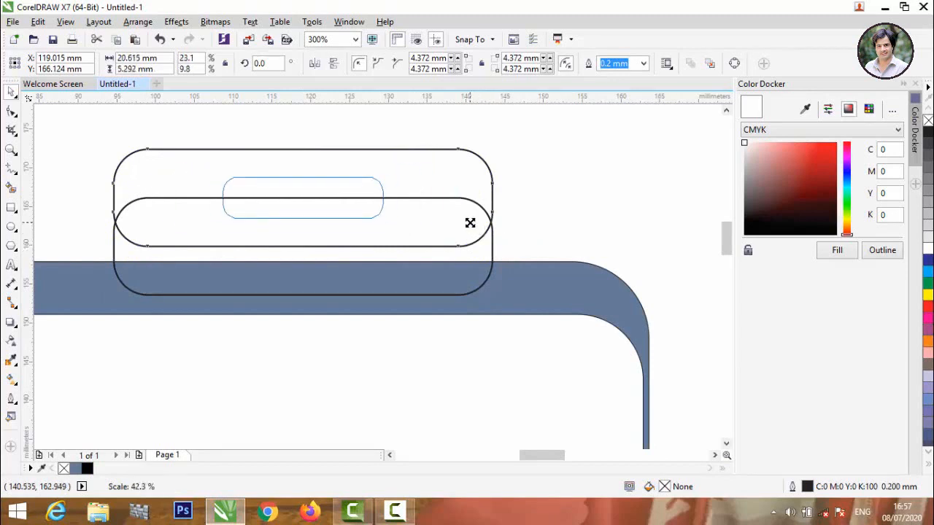
pyautogui.moveTo(471, 224); pyautogui.dragTo(475, 233)
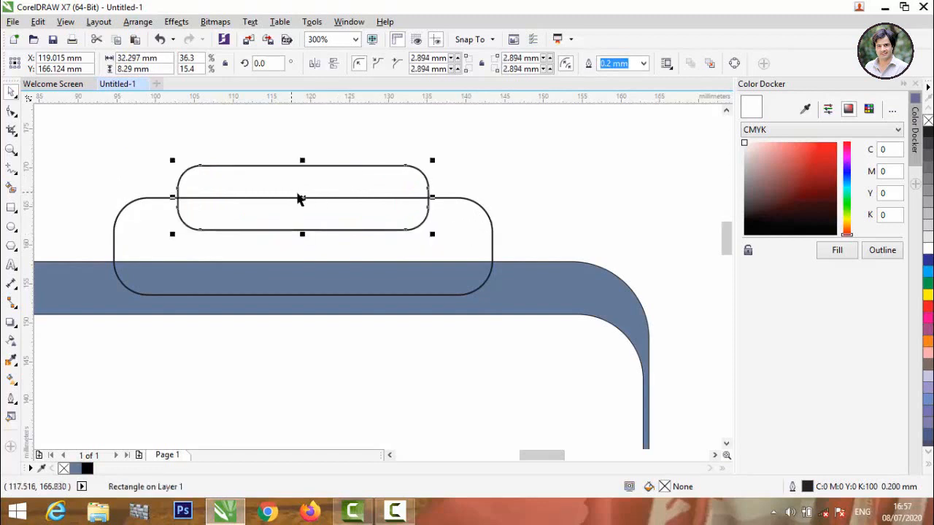
pyautogui.moveTo(301, 198); pyautogui.dragTo(302, 183)
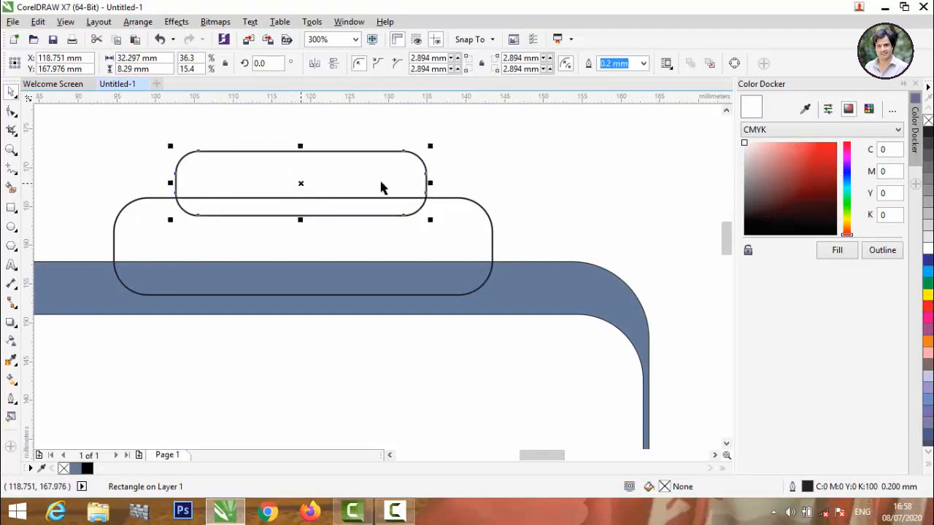
pyautogui.click(483, 177)
pyautogui.scroll(-2, 483, 177)
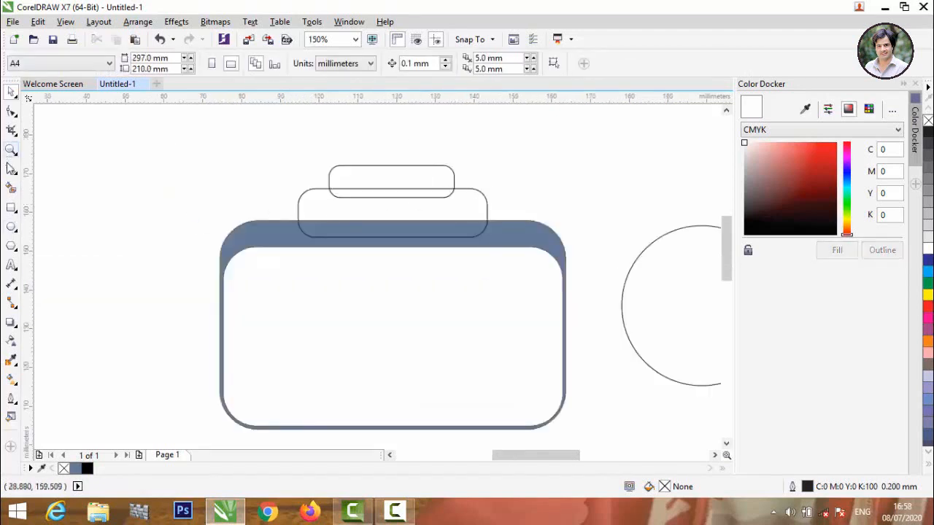
# Smart-fill the top pill, the wider tab and the gap between them blue-grey.
pyautogui.click(10, 188)
pyautogui.click(358, 183)
pyautogui.click(359, 212)
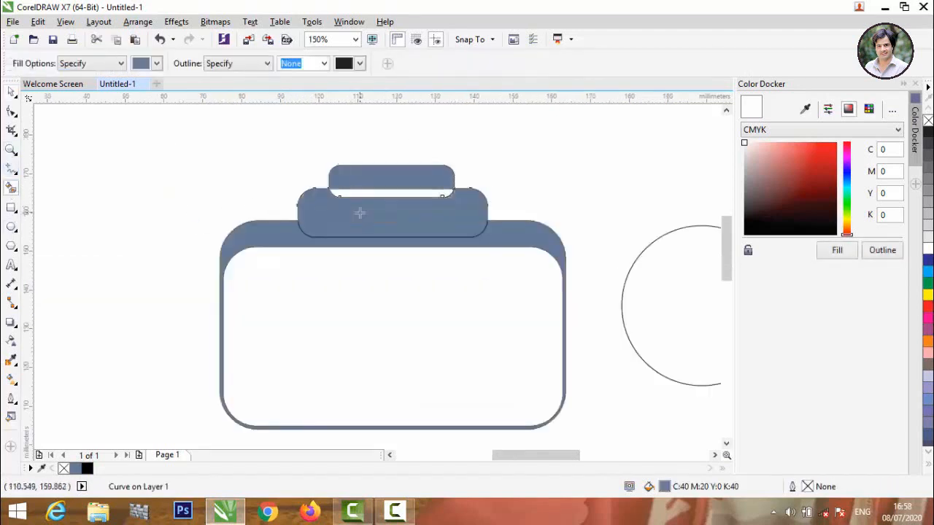
pyautogui.click(370, 195)
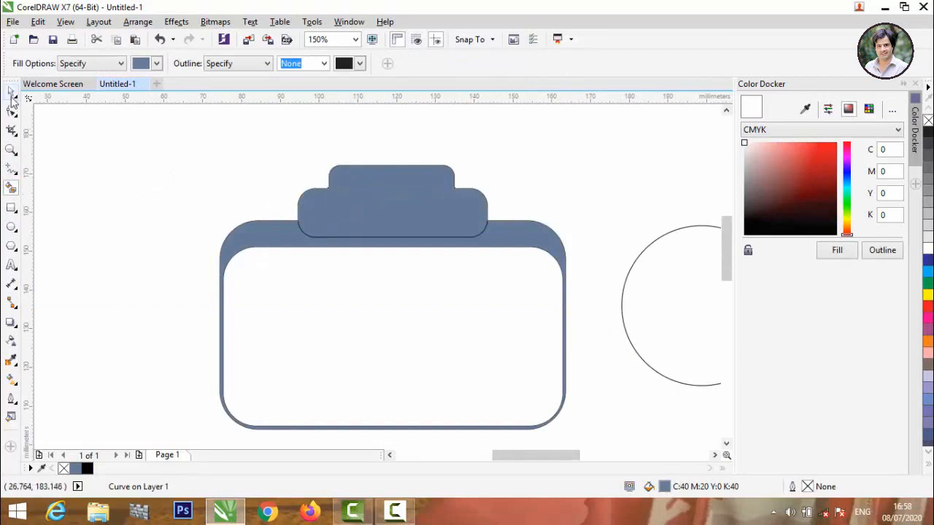
# Weld the two filled tab pieces into one shape.
pyautogui.click(12, 95)
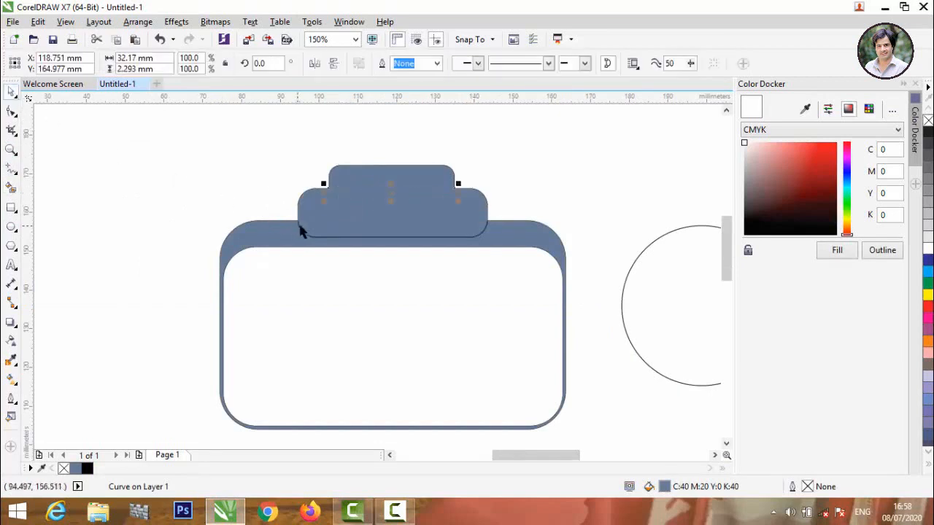
pyautogui.keyDown('shift'); pyautogui.click(405, 173); pyautogui.keyUp('shift')
pyautogui.keyDown('shift'); pyautogui.click(428, 246); pyautogui.keyUp('shift')
pyautogui.keyDown('shift'); pyautogui.click(443, 243); pyautogui.keyUp('shift')
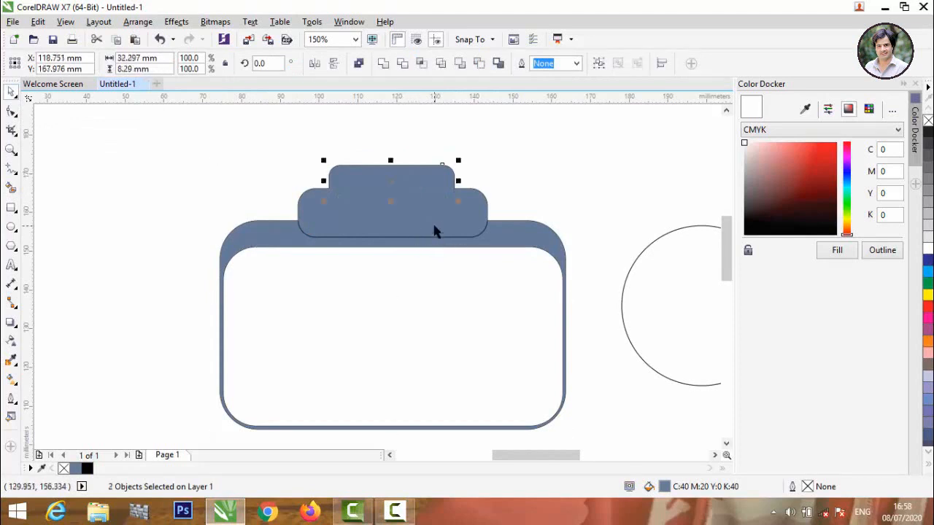
pyautogui.click(383, 63)
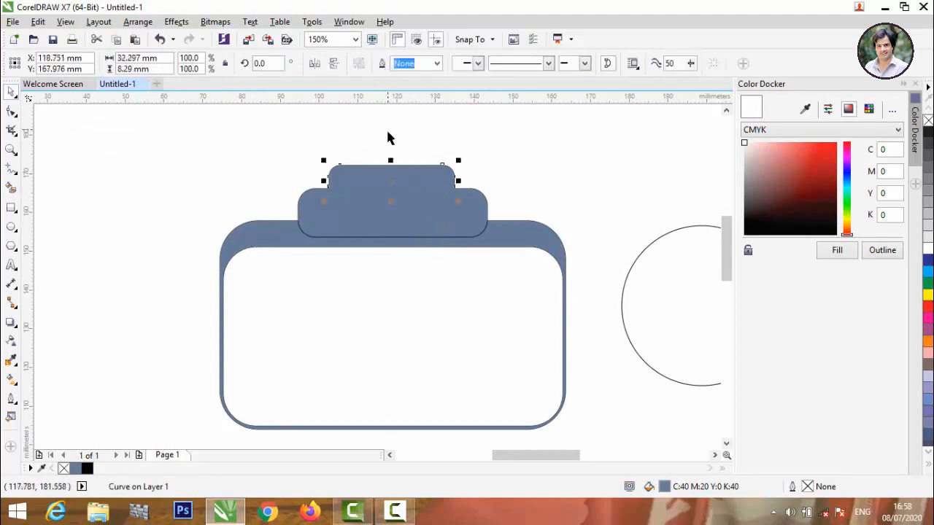
# Weld the combined tab onto the camera body.
pyautogui.click(374, 153)
pyautogui.click(370, 180)
pyautogui.keyDown('shift'); pyautogui.click(364, 222); pyautogui.keyUp('shift')
pyautogui.click(383, 63)
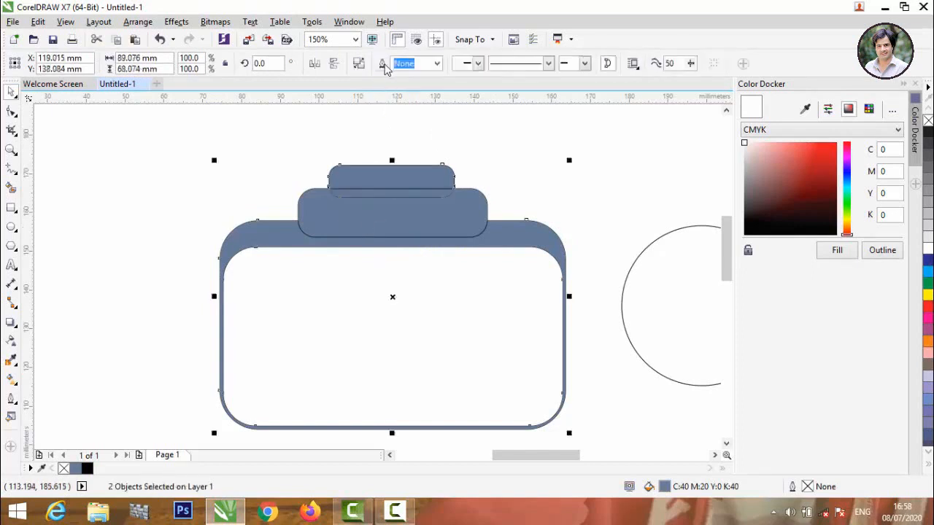
# Weld the leftover filled strip into the stepped camera shape.
pyautogui.click(556, 193)
pyautogui.scroll(2, 419, 196)
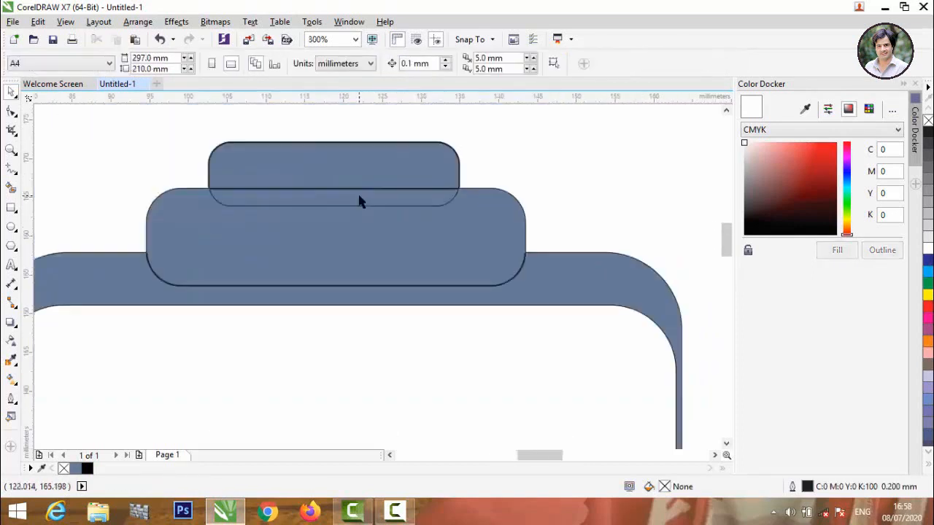
pyautogui.click(348, 161)
pyautogui.keyDown('shift'); pyautogui.click(345, 219); pyautogui.keyUp('shift')
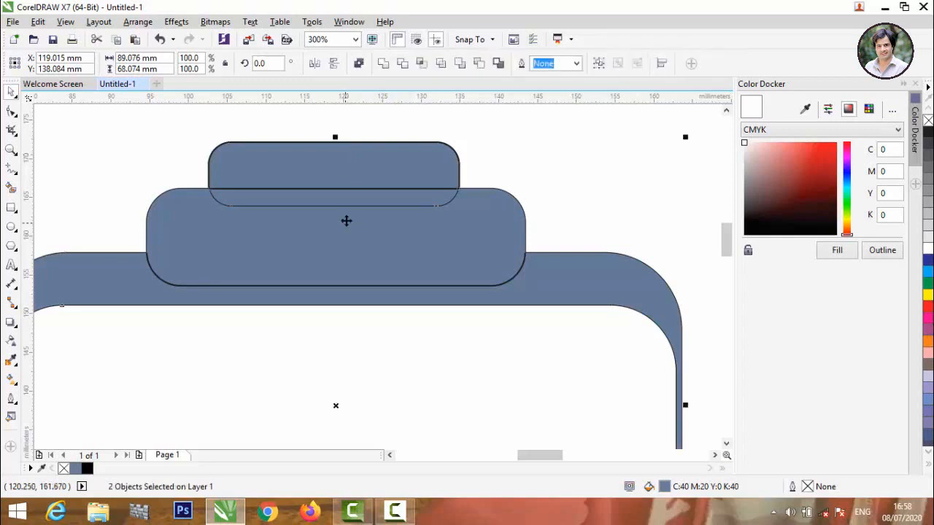
pyautogui.click(383, 64)
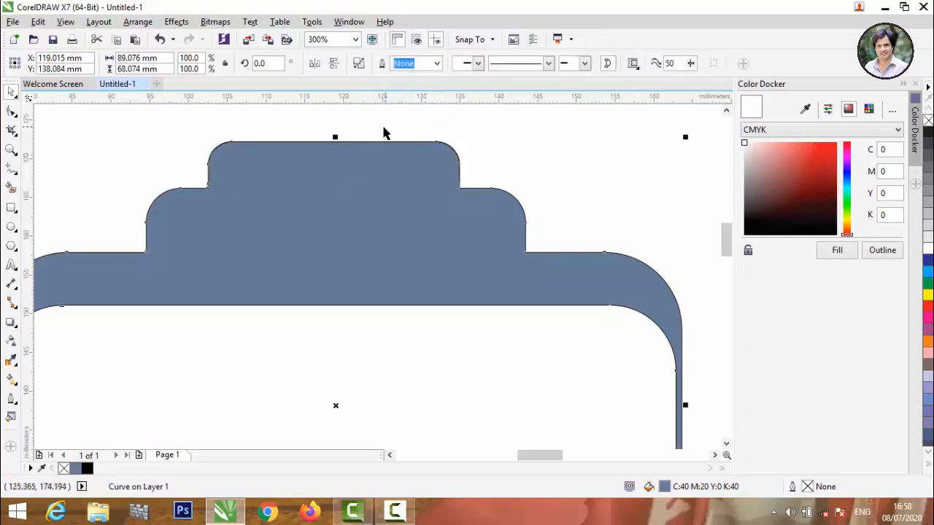
pyautogui.scroll(-2, 337, 184)
pyautogui.click(448, 188)
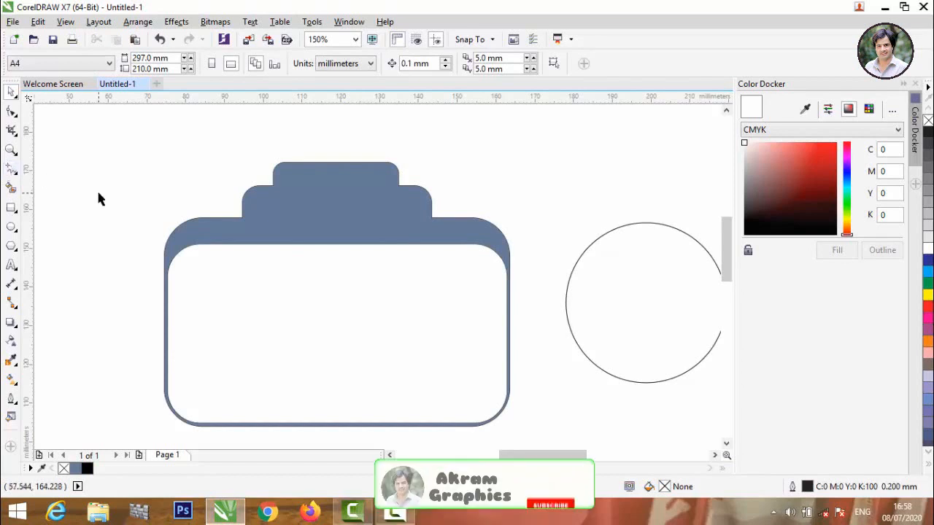
pyautogui.hotkey('ctrl', 'z')
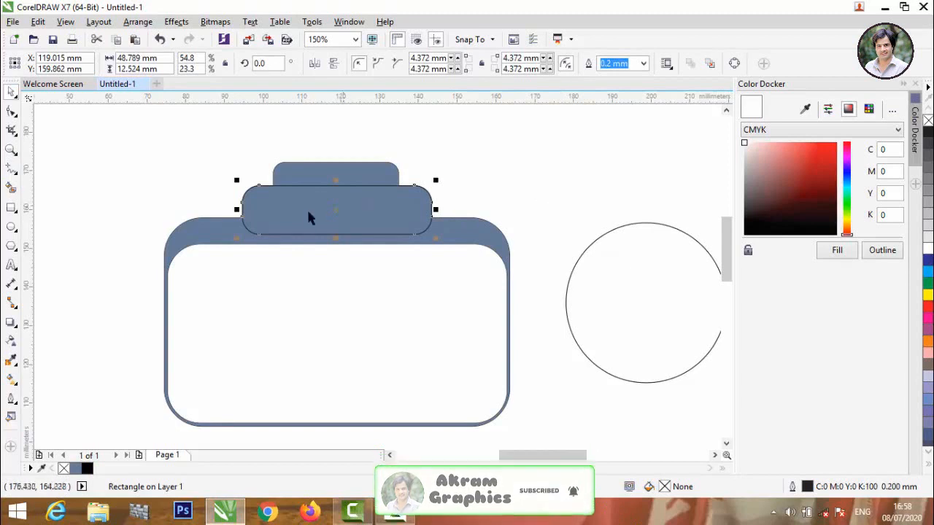
# Round the wider rectangle's corners and shrink it into a 26.455 × 6.791 mm capsule with 3.395 mm corners.
pyautogui.click(12, 111)
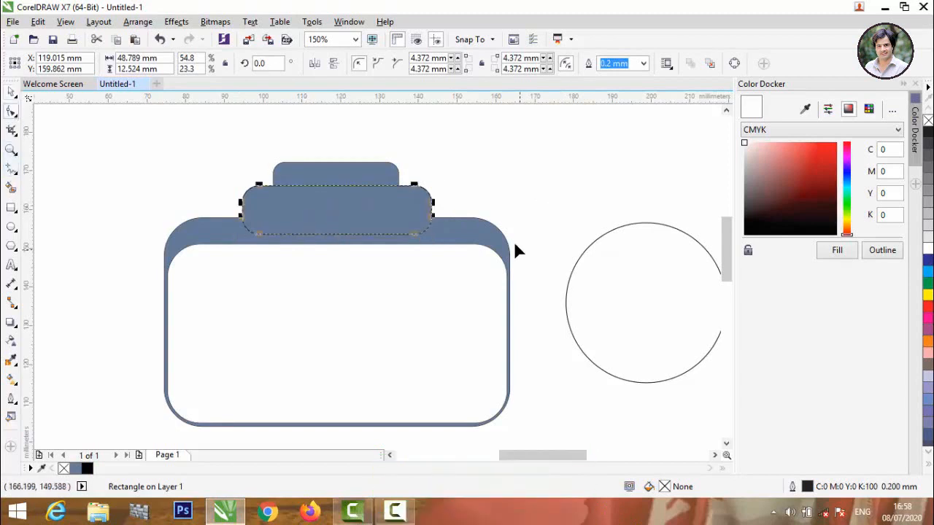
pyautogui.moveTo(416, 192); pyautogui.dragTo(386, 192)
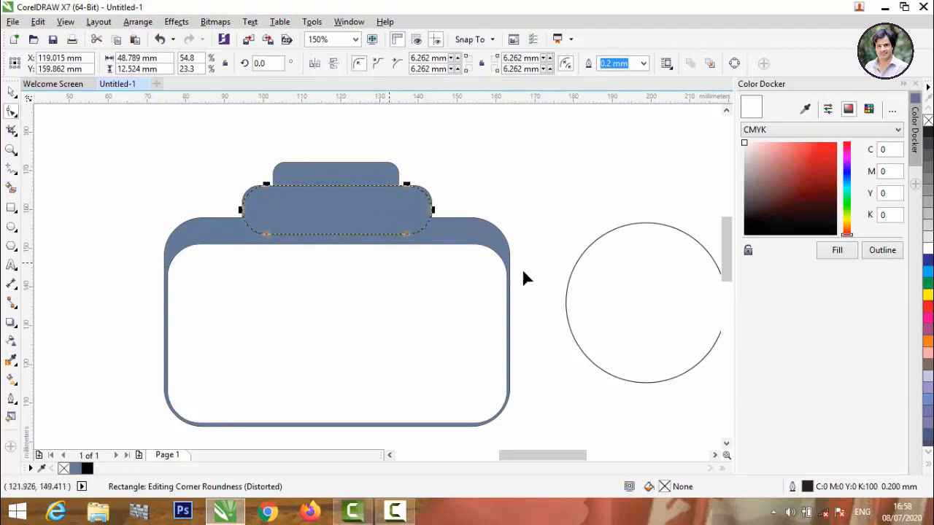
pyautogui.click(11, 89)
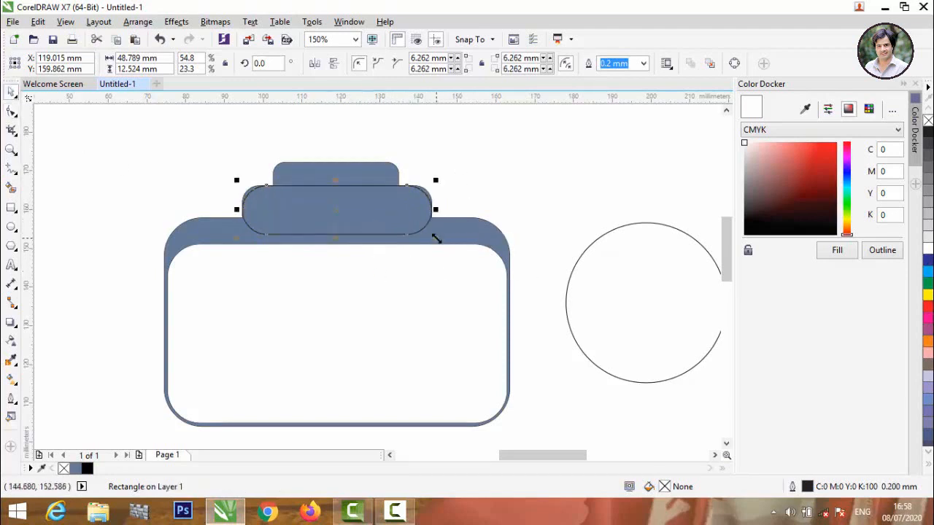
pyautogui.moveTo(435, 239); pyautogui.dragTo(411, 227)
# Move the capsule up so it sits centred within the camera's stepped top.
pyautogui.click(473, 151)
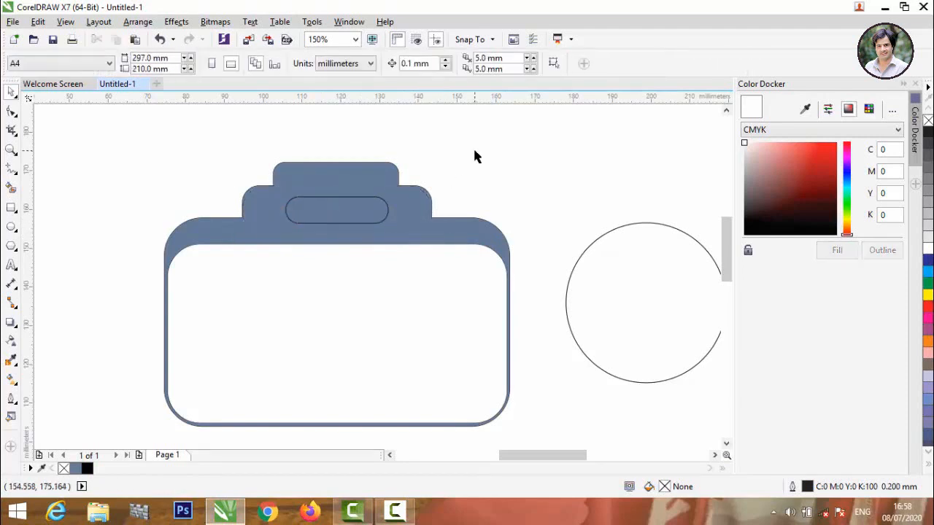
pyautogui.scroll(2, 306, 164)
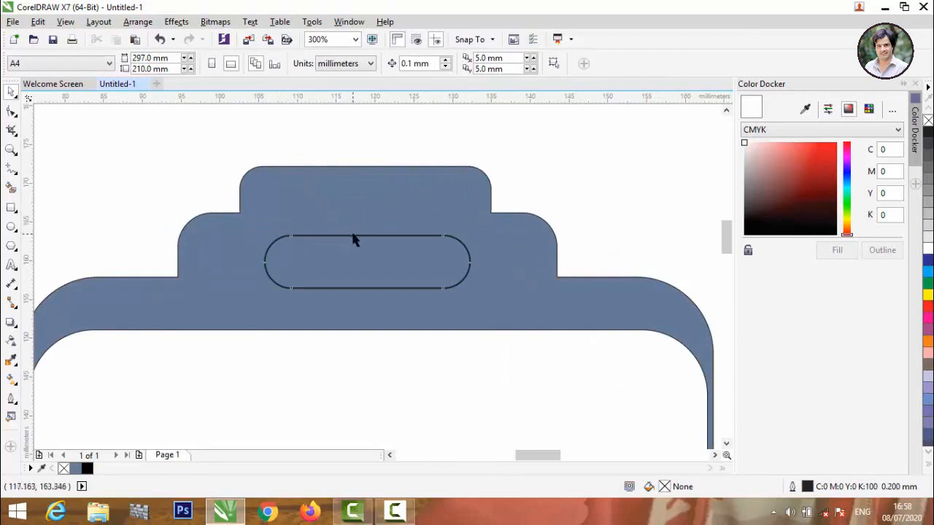
pyautogui.moveTo(353, 240); pyautogui.dragTo(353, 214)
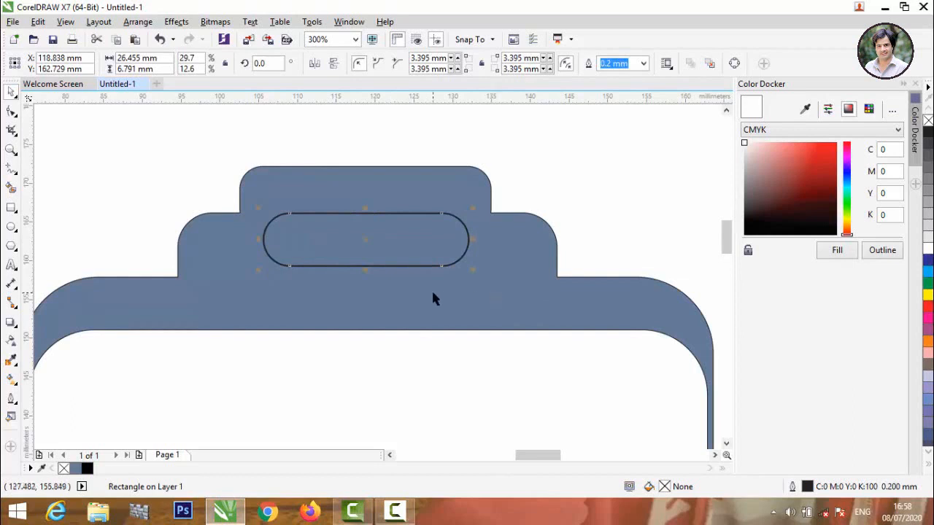
pyautogui.scroll(2, 358, 232)
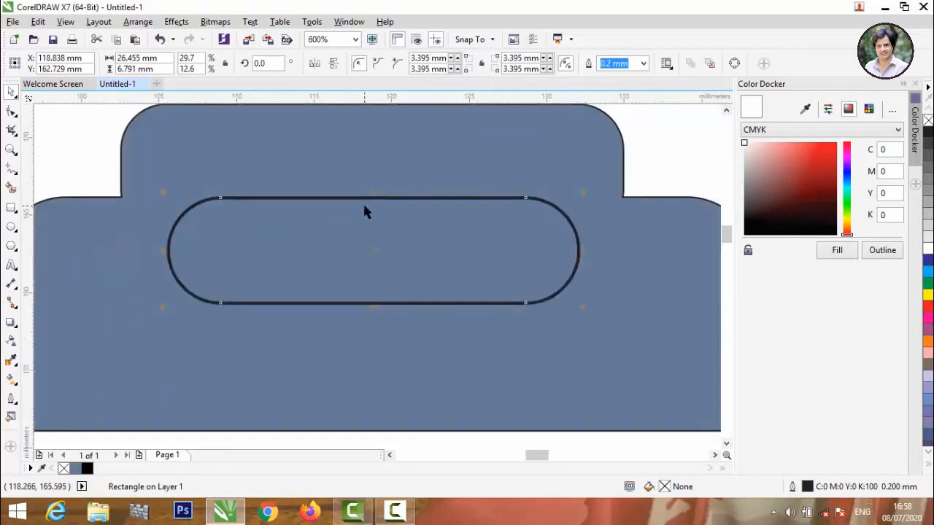
pyautogui.scroll(-4, 362, 201)
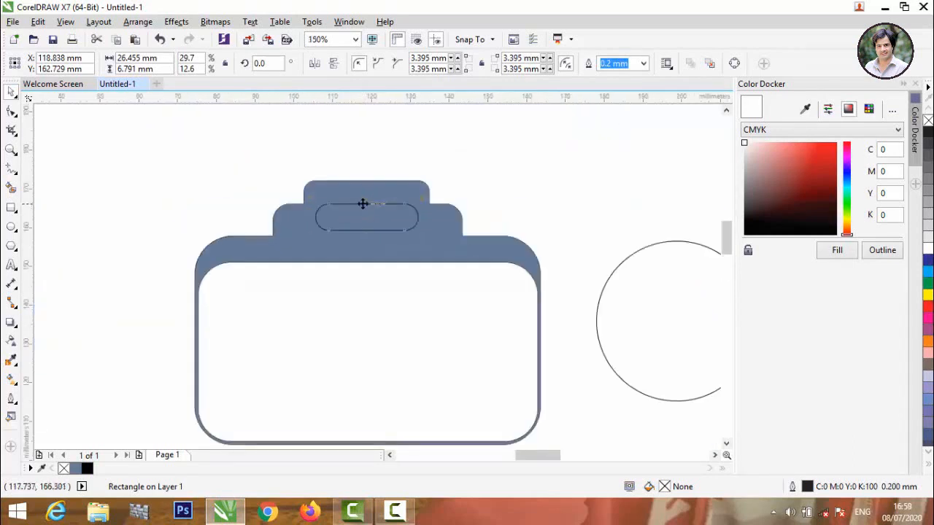
pyautogui.scroll(2, 363, 204)
pyautogui.moveTo(364, 203); pyautogui.dragTo(358, 191)
pyautogui.scroll(-2, 358, 191)
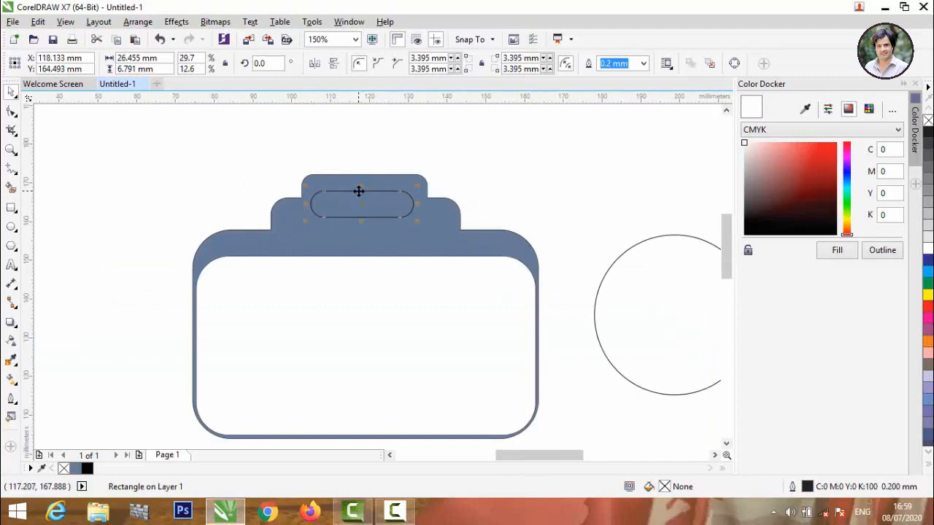
pyautogui.scroll(2, 281, 240)
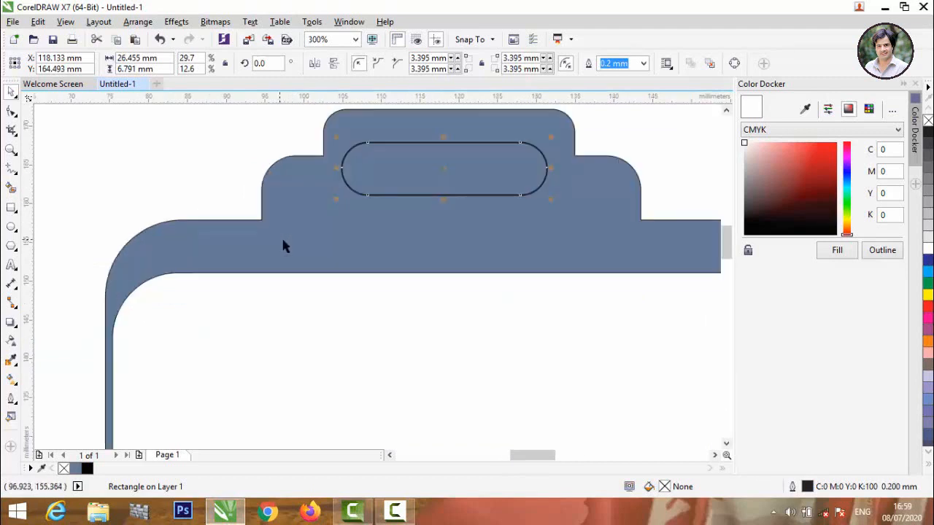
pyautogui.scroll(-2, 308, 249)
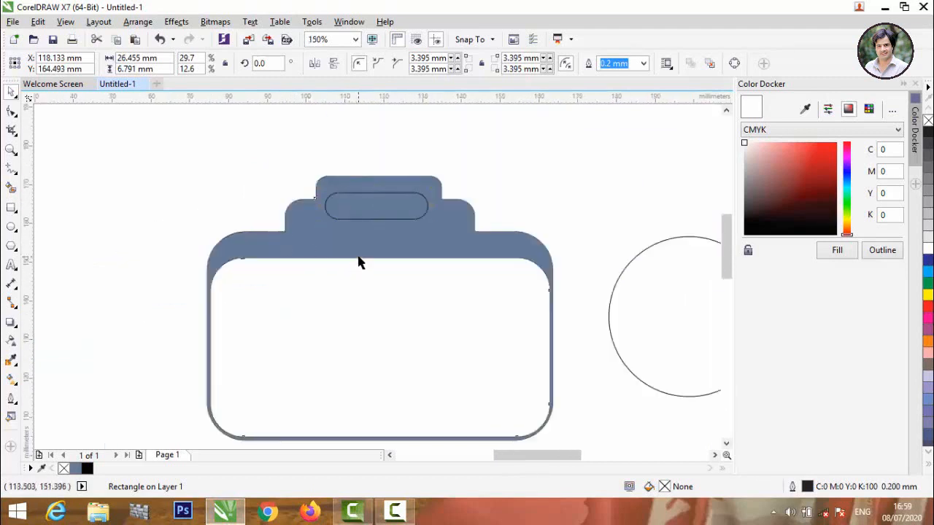
# Trim the capsule out of the blue camera shape to leave an open slot.
pyautogui.click(358, 257)
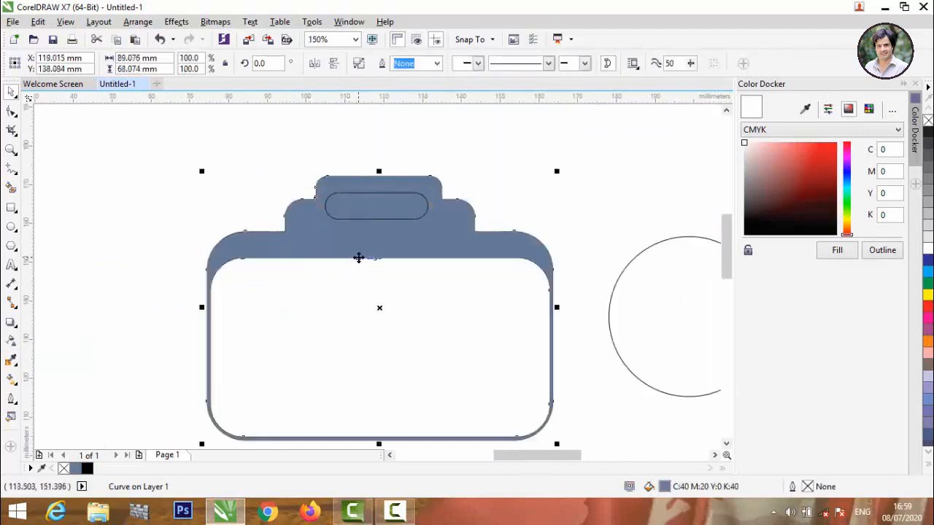
pyautogui.click(510, 205)
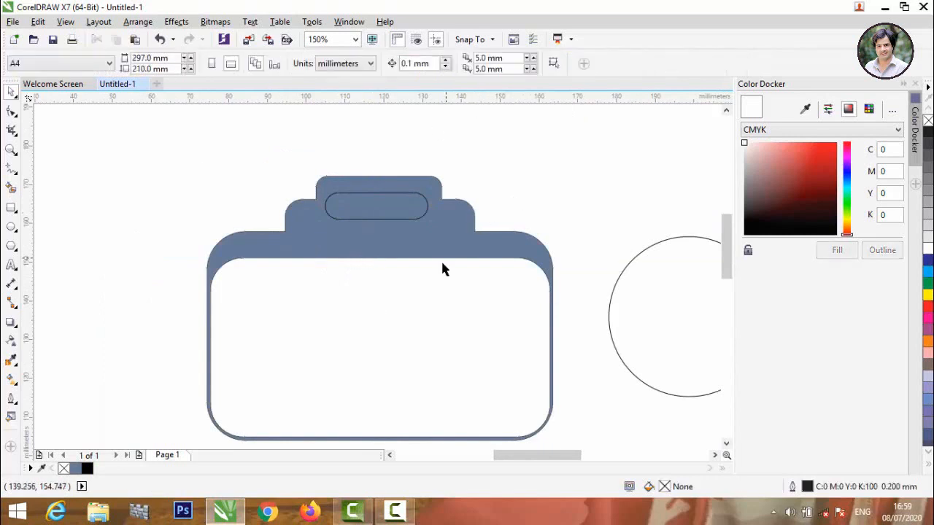
pyautogui.scroll(-2, 371, 244)
pyautogui.scroll(2, 371, 230)
pyautogui.click(371, 221)
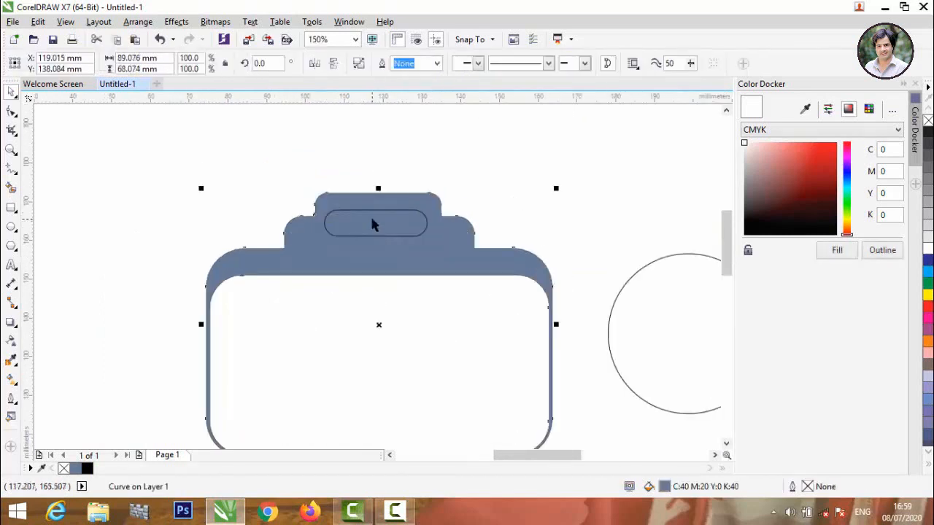
pyautogui.click(479, 172)
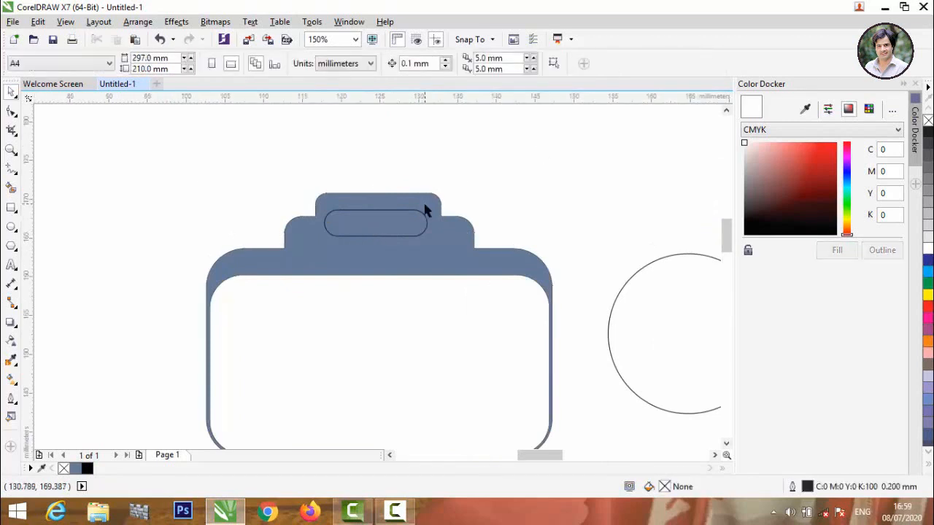
pyautogui.scroll(4, 422, 213)
pyautogui.click(398, 230)
pyautogui.scroll(-4, 399, 230)
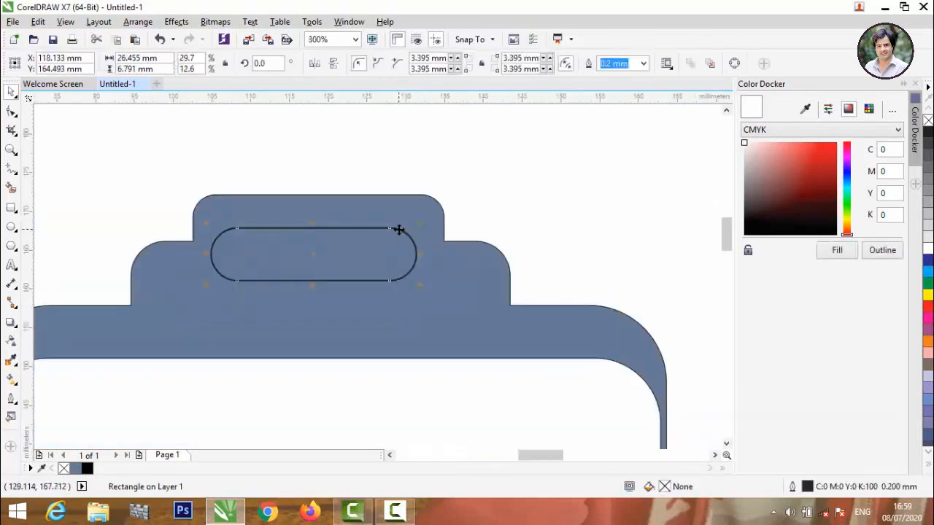
pyautogui.keyDown('shift'); pyautogui.click(332, 286); pyautogui.keyUp('shift')
pyautogui.click(405, 67)
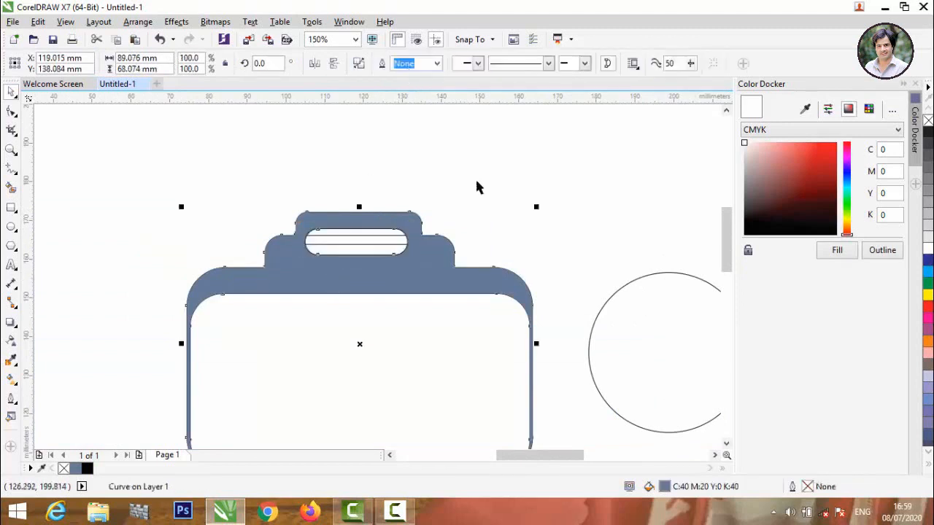
pyautogui.click(475, 179)
# Delete the stray line in the slot and move the spare rounded rectangle into the white body.
pyautogui.scroll(3, 383, 239)
pyautogui.click(378, 217)
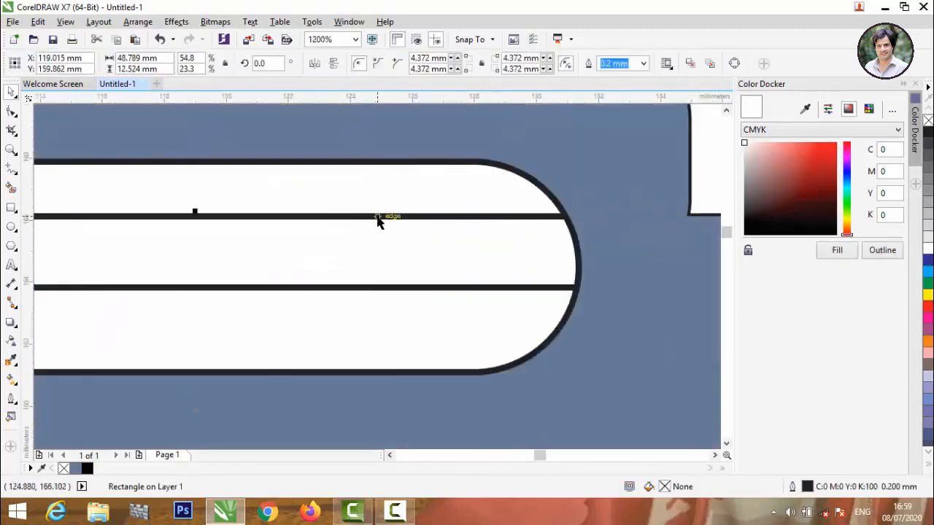
pyautogui.press('Delete')
pyautogui.click(383, 289)
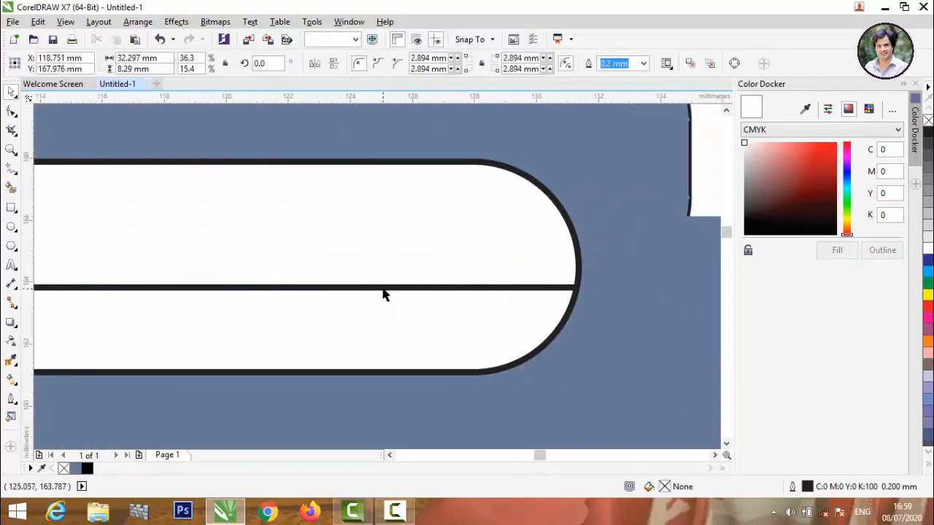
pyautogui.scroll(-3, 383, 289)
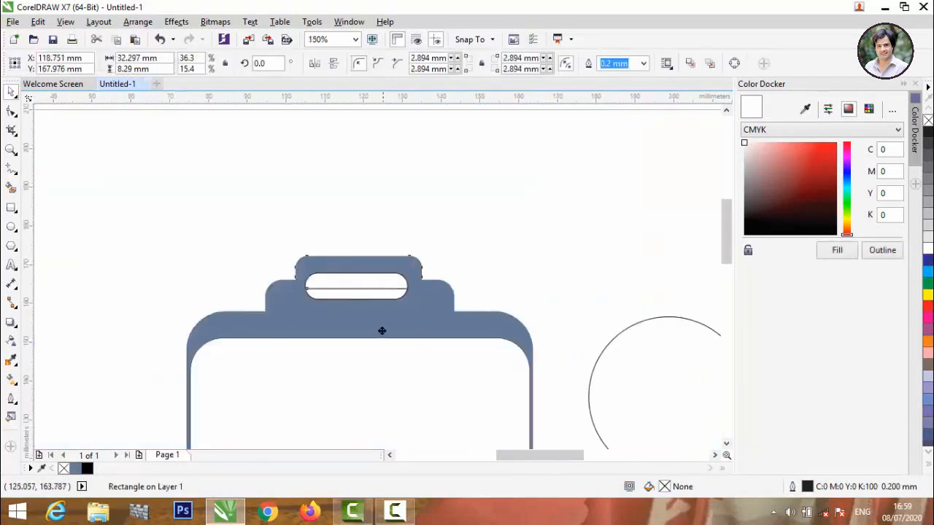
pyautogui.moveTo(382, 330); pyautogui.dragTo(380, 380)
# Enlarge the spare rounded rectangle to 90.663 × 23.272 mm and sit it just below the grey band.
pyautogui.scroll(-1, 380, 379)
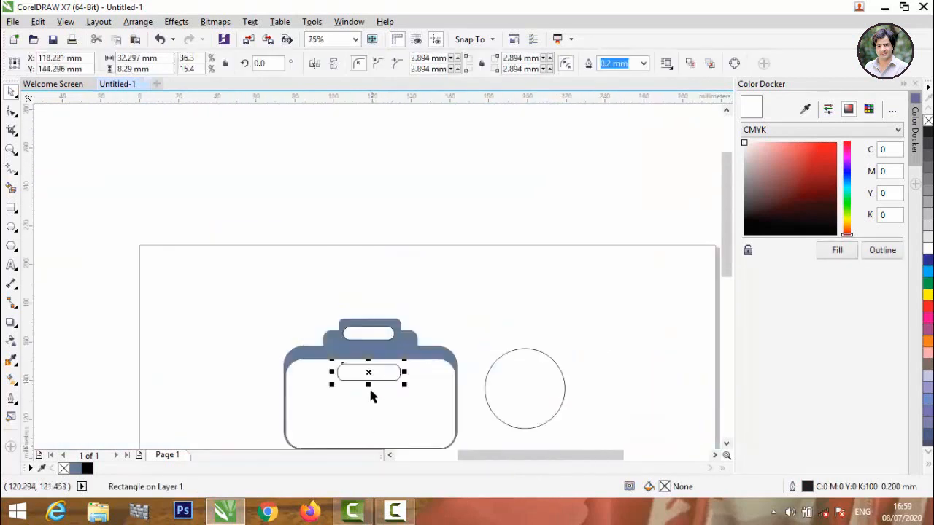
pyautogui.scroll(-1, 362, 313)
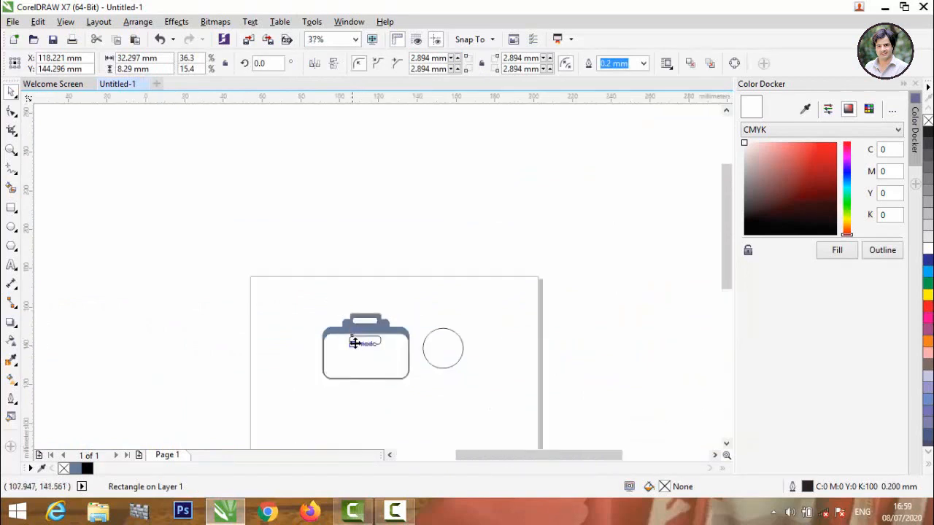
pyautogui.scroll(3, 355, 343)
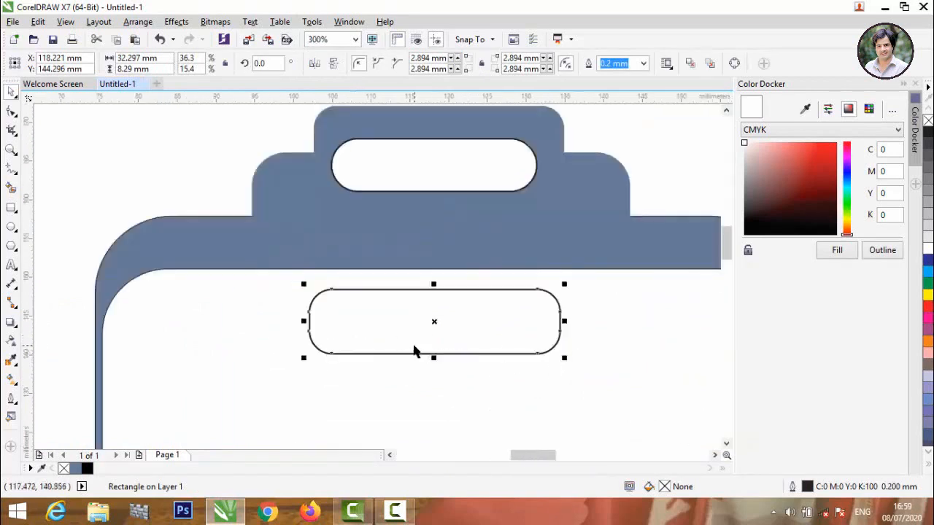
pyautogui.scroll(-1, 400, 329)
pyautogui.scroll(1, 409, 349)
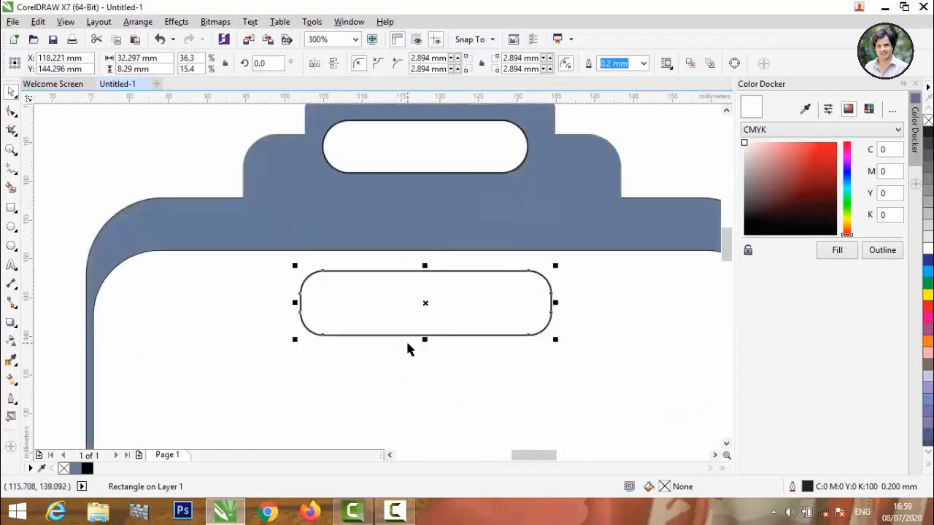
pyautogui.scroll(-1, 202, 242)
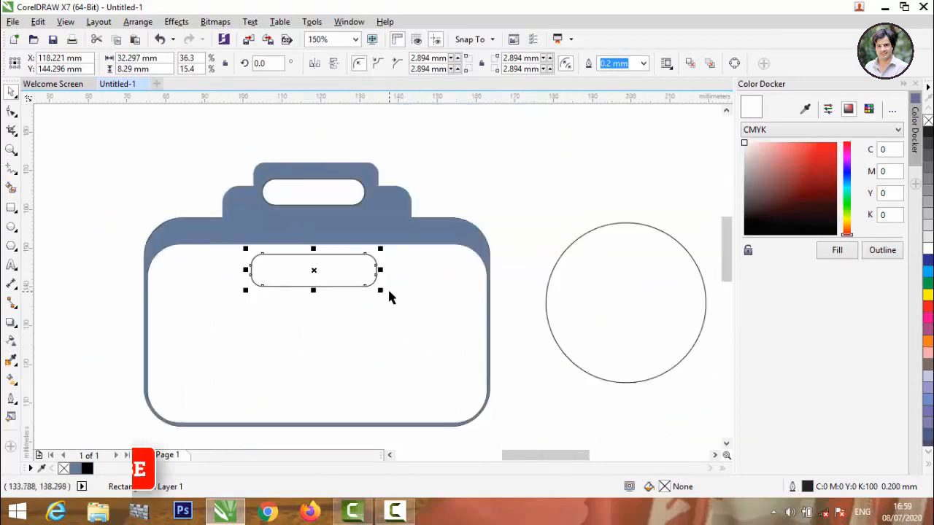
pyautogui.moveTo(381, 291); pyautogui.dragTo(500, 390)
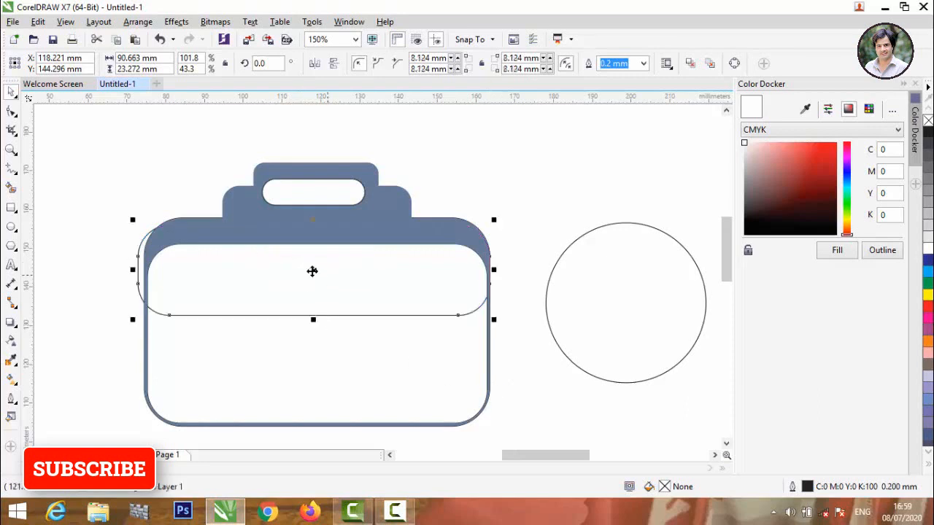
pyautogui.moveTo(313, 271); pyautogui.dragTo(319, 309)
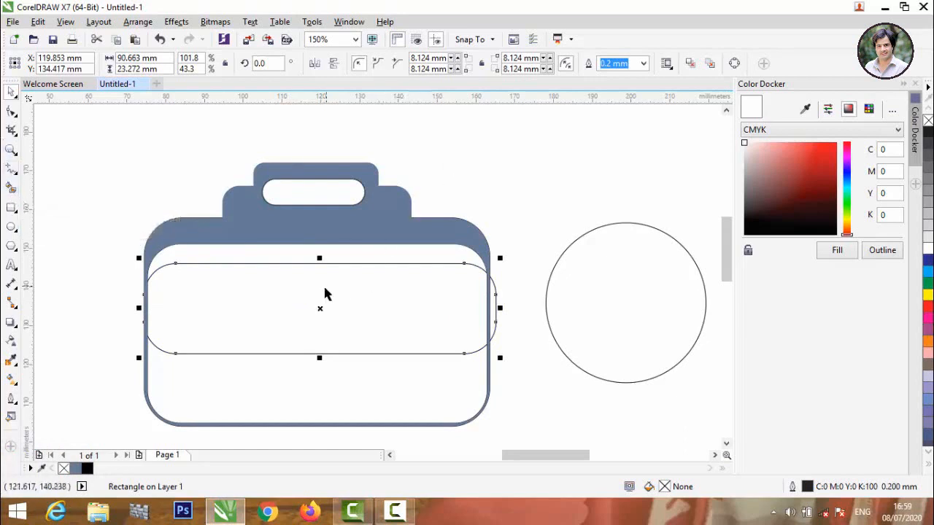
pyautogui.scroll(3, 321, 309)
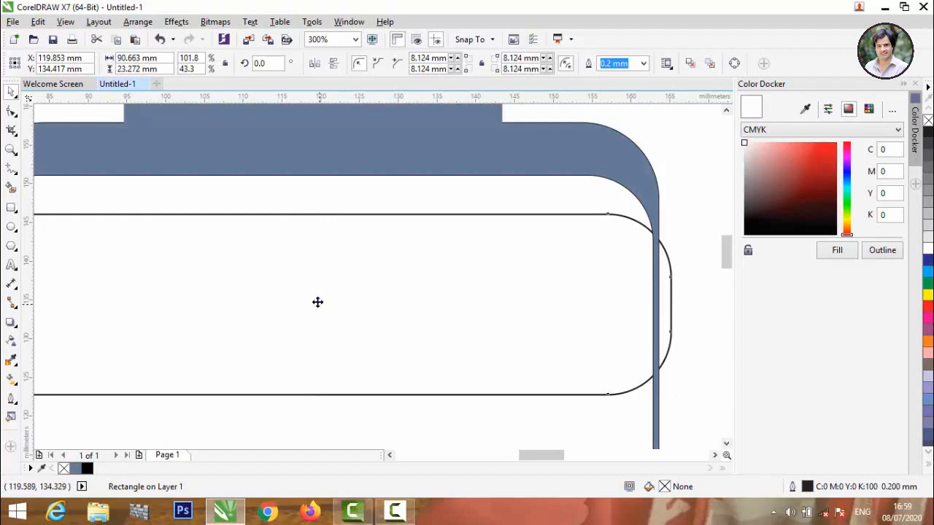
pyautogui.moveTo(317, 302); pyautogui.dragTo(317, 288)
pyautogui.scroll(-3, 317, 287)
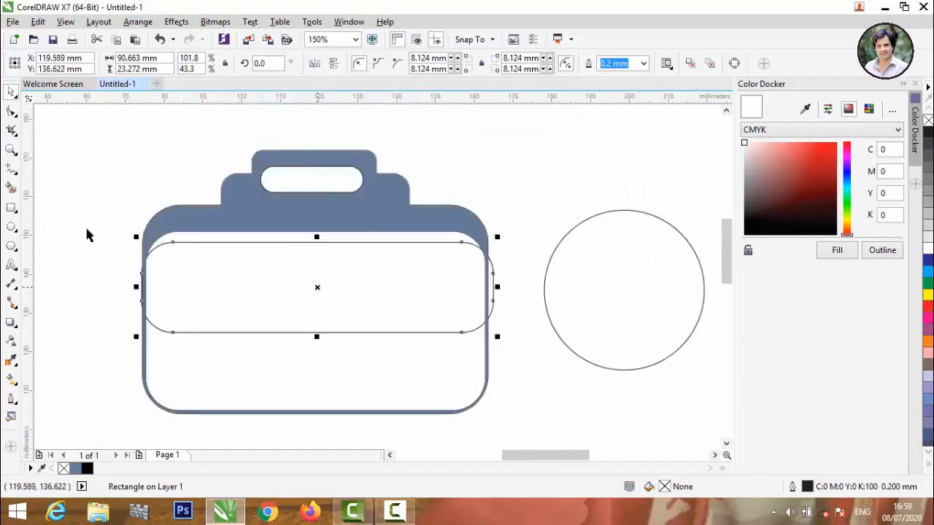
# Smart-fill the gap between the band and rectangle, then delete the wide rounded rectangle.
pyautogui.click(11, 188)
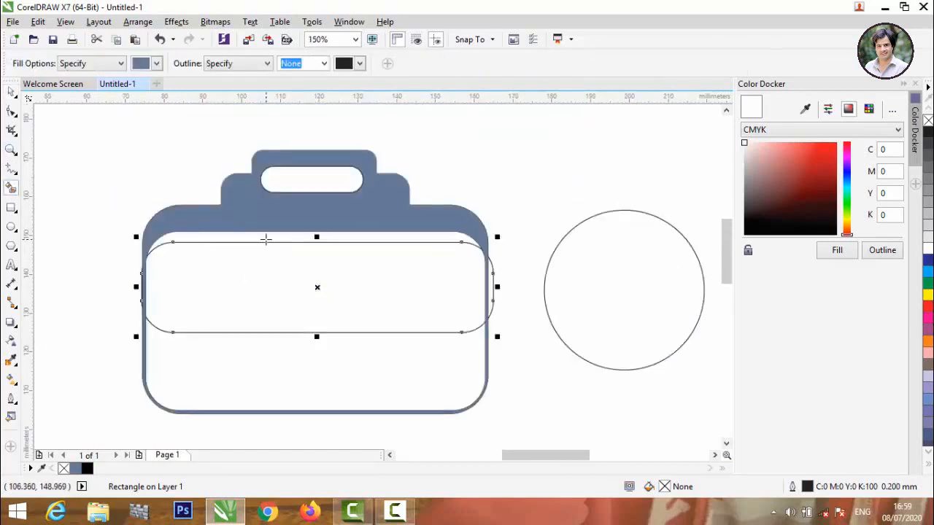
pyautogui.click(265, 241)
pyautogui.click(11, 92)
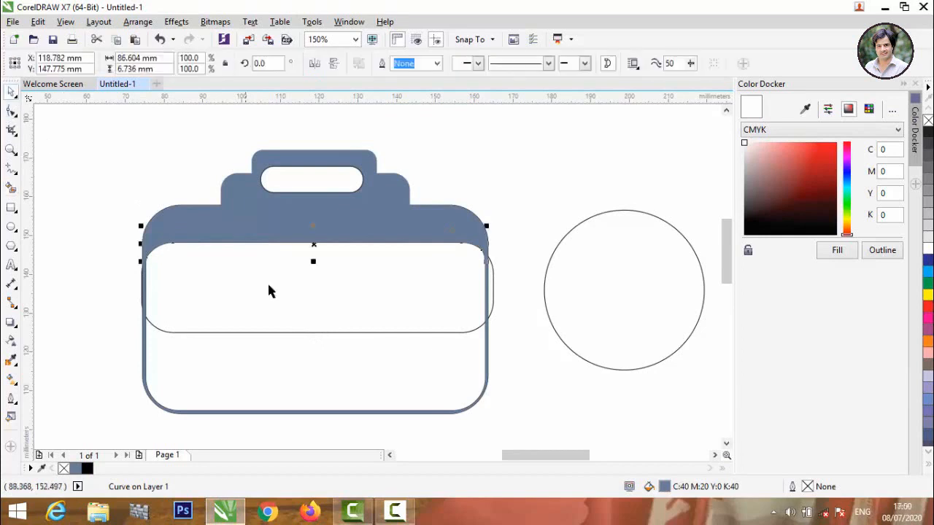
pyautogui.click(286, 334)
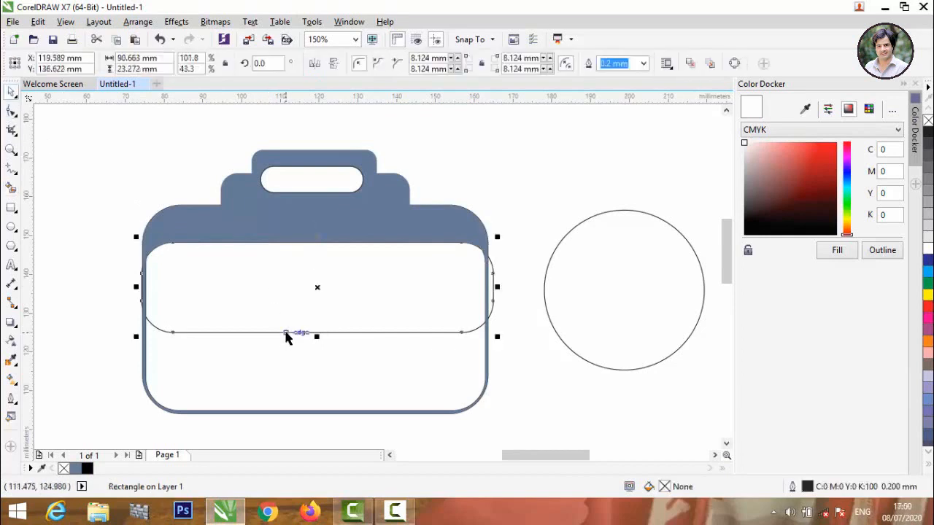
pyautogui.press('Delete')
# Weld the new fill with the grey-blue top band into one piece.
pyautogui.click(289, 241)
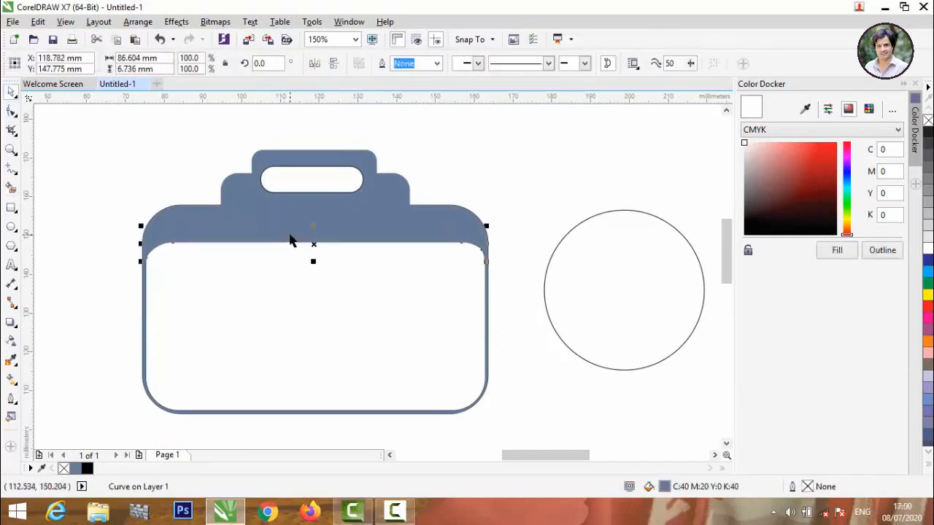
pyautogui.keyDown('shift'); pyautogui.click(279, 202); pyautogui.keyUp('shift')
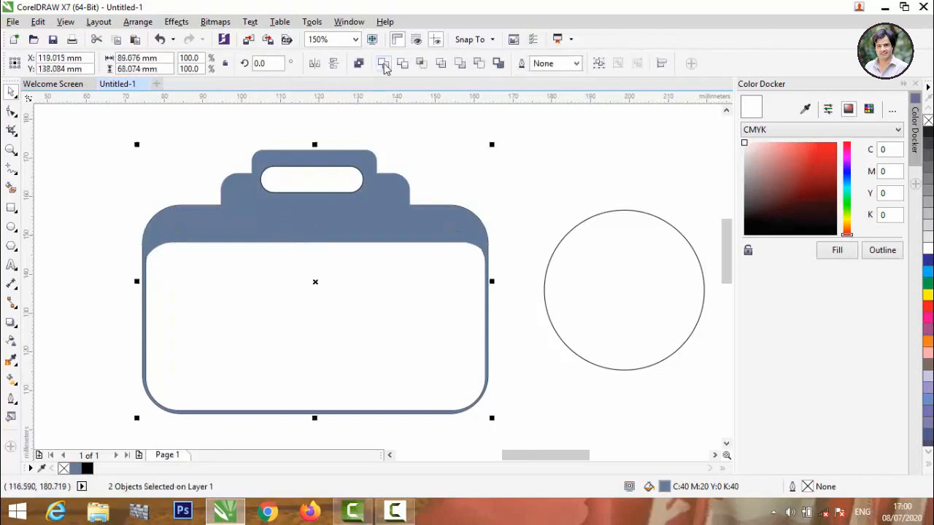
pyautogui.click(383, 65)
pyautogui.click(465, 177)
pyautogui.scroll(-1, 465, 176)
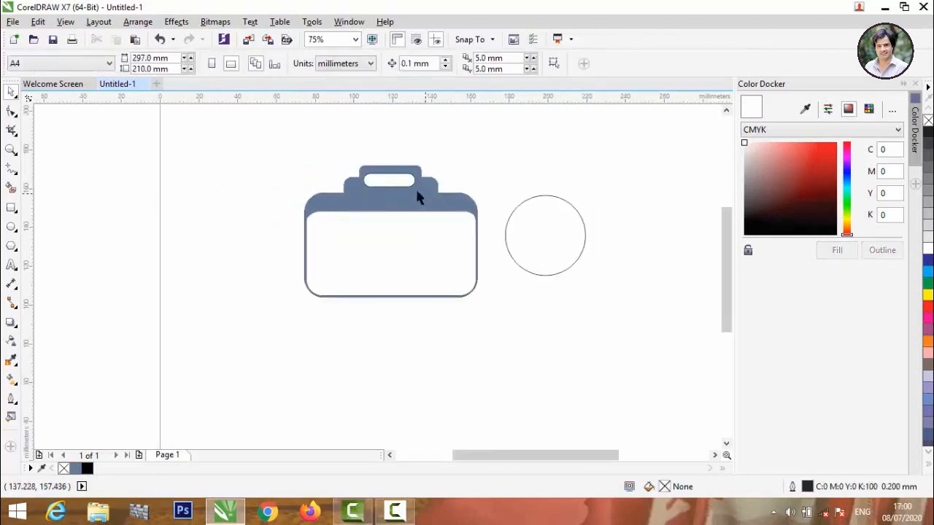
pyautogui.scroll(1, 365, 168)
# Drag a rounded rectangle onto the grey top band and shrink it into a small 11.577 × 2.972 mm pill.
pyautogui.scroll(1, 365, 167)
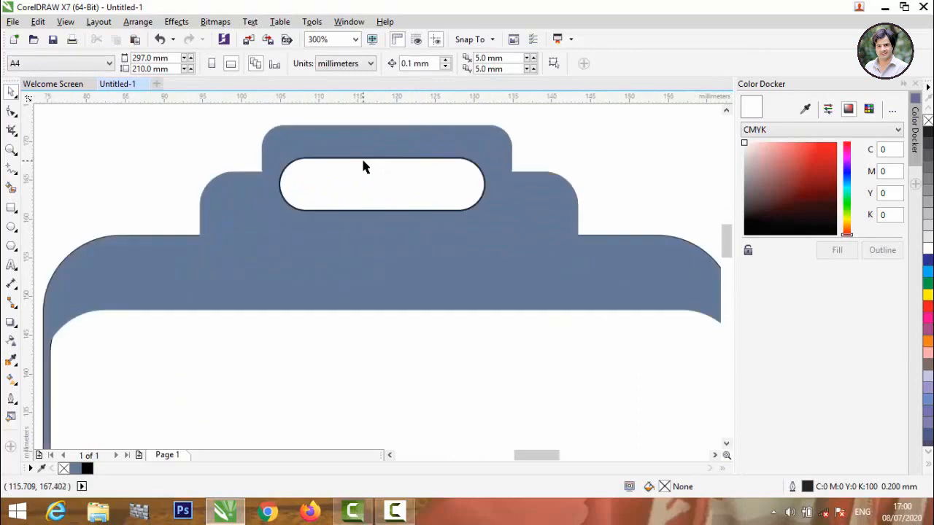
pyautogui.moveTo(365, 161); pyautogui.dragTo(206, 247)
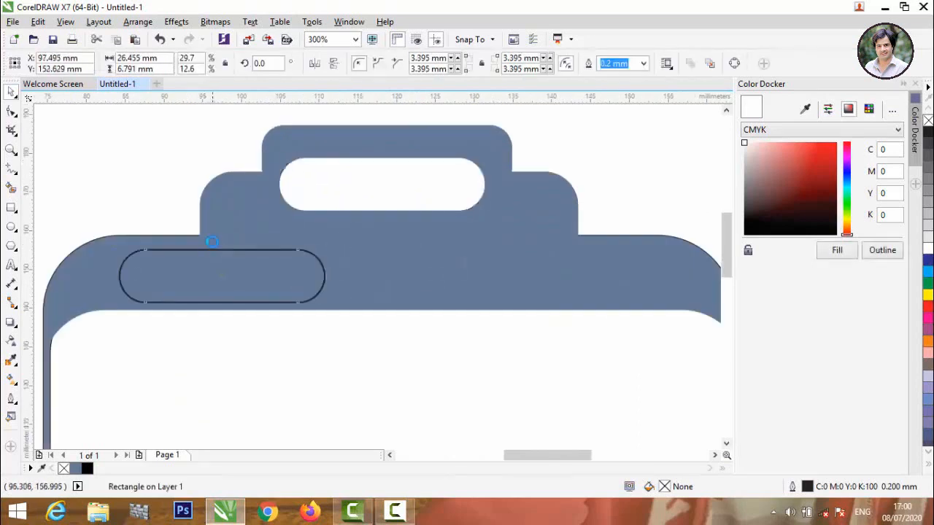
pyautogui.scroll(-2, 206, 247)
pyautogui.scroll(2, 150, 236)
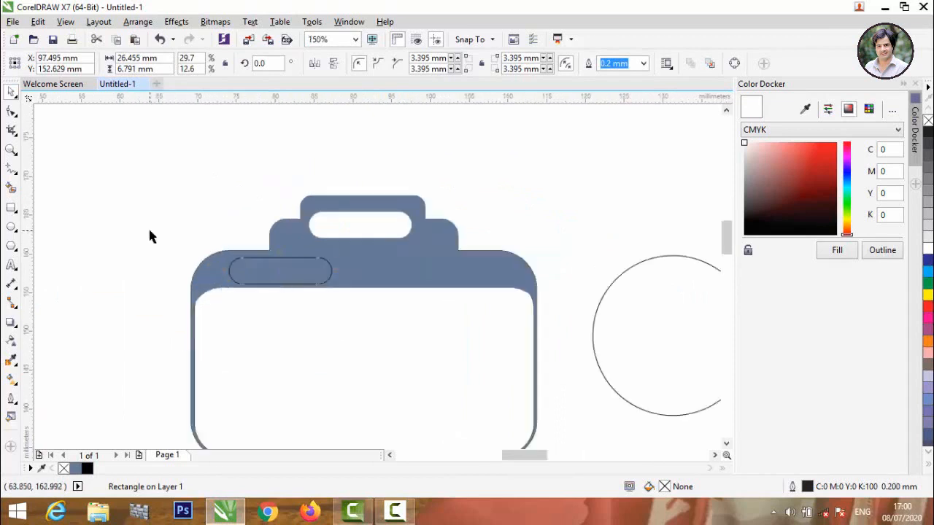
pyautogui.scroll(-1, 309, 269)
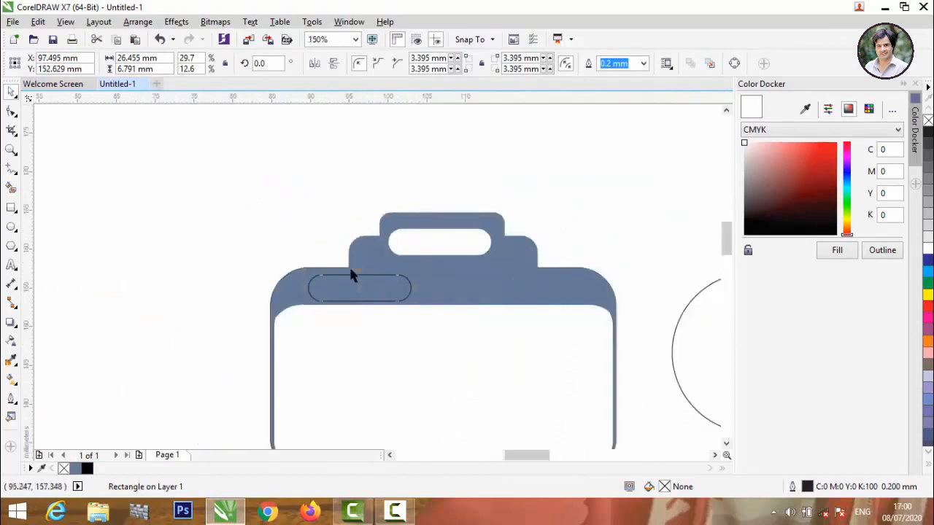
pyautogui.scroll(1, 350, 268)
pyautogui.moveTo(475, 337); pyautogui.dragTo(438, 321)
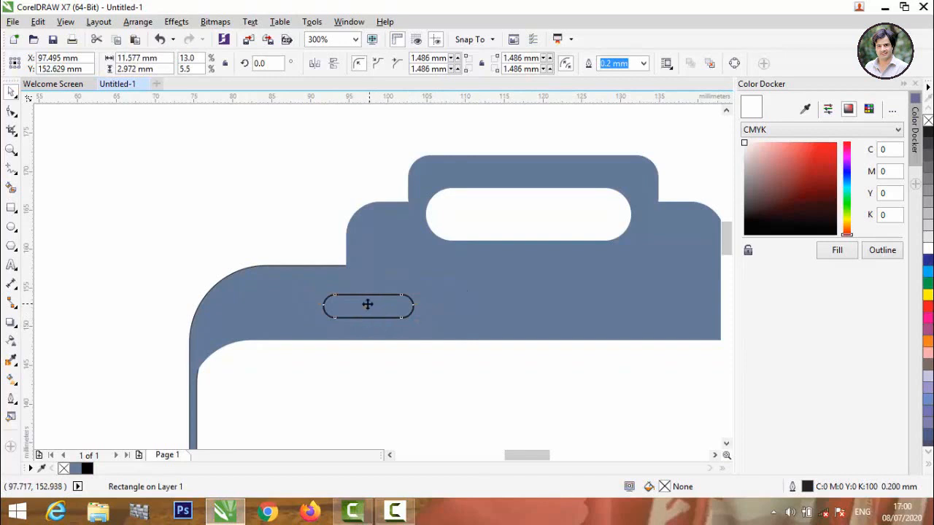
# Move the pill slot to the left side of the top band.
pyautogui.moveTo(368, 305); pyautogui.dragTo(309, 302)
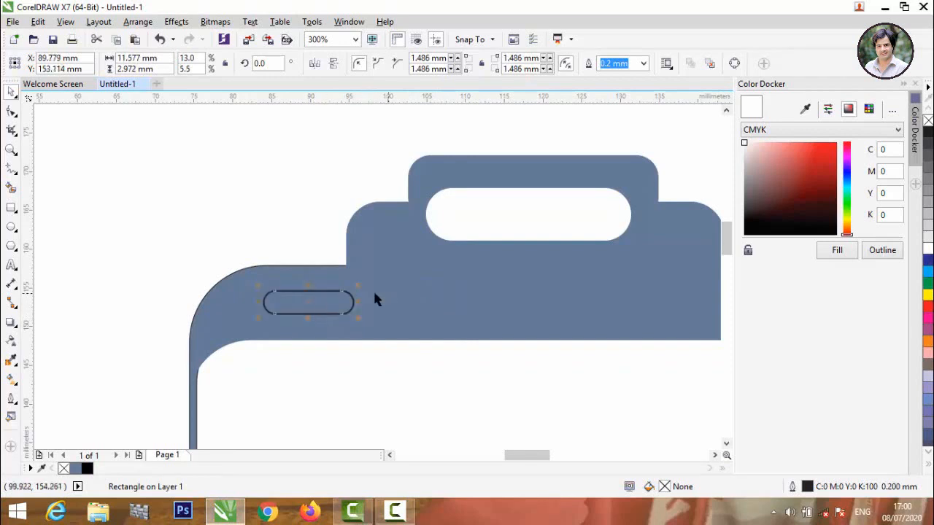
pyautogui.scroll(2, 275, 302)
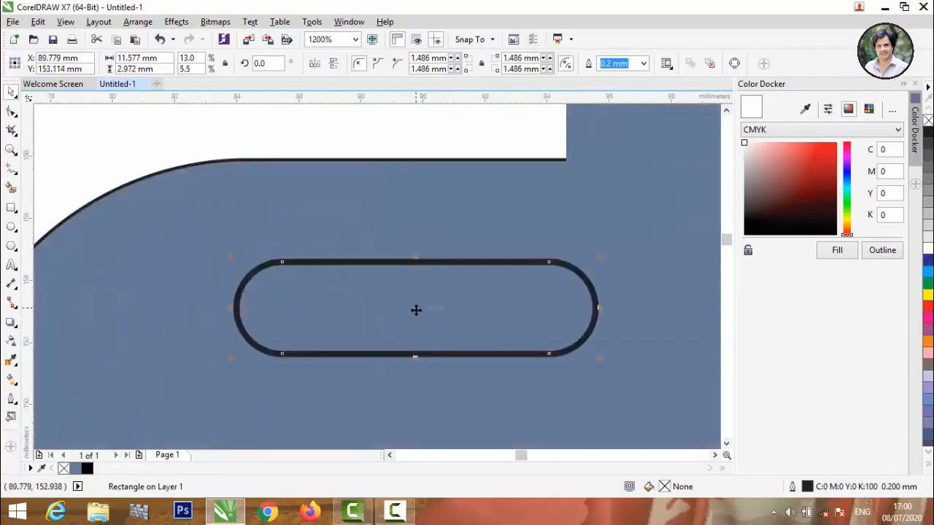
pyautogui.moveTo(416, 310); pyautogui.dragTo(399, 310)
pyautogui.scroll(-1, 398, 312)
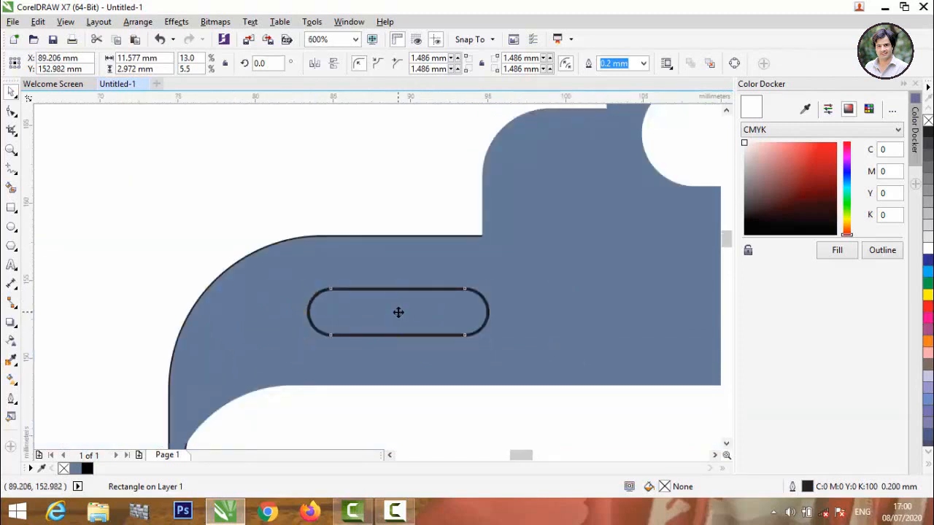
pyautogui.moveTo(398, 313); pyautogui.dragTo(385, 313)
pyautogui.click(371, 221)
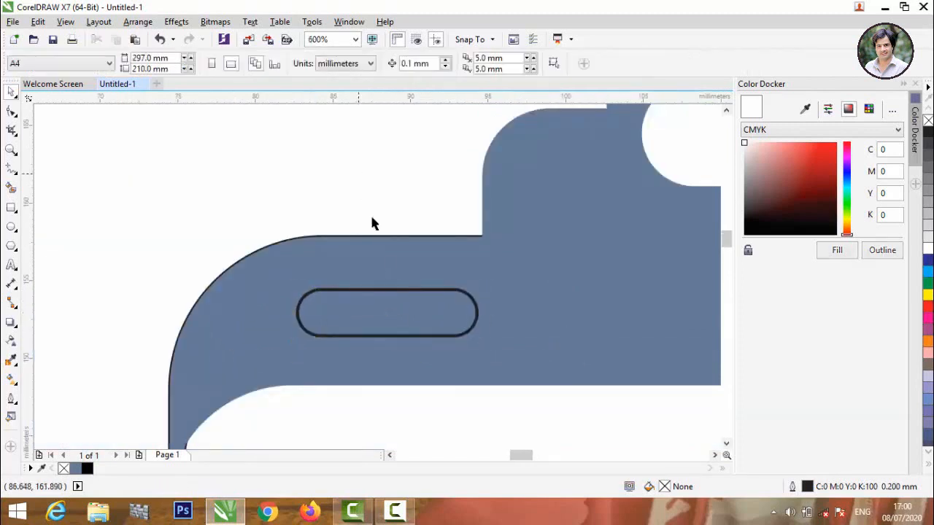
# Select the slot together with the camera body.
pyautogui.scroll(1, 394, 294)
pyautogui.click(394, 292)
pyautogui.scroll(-3, 394, 292)
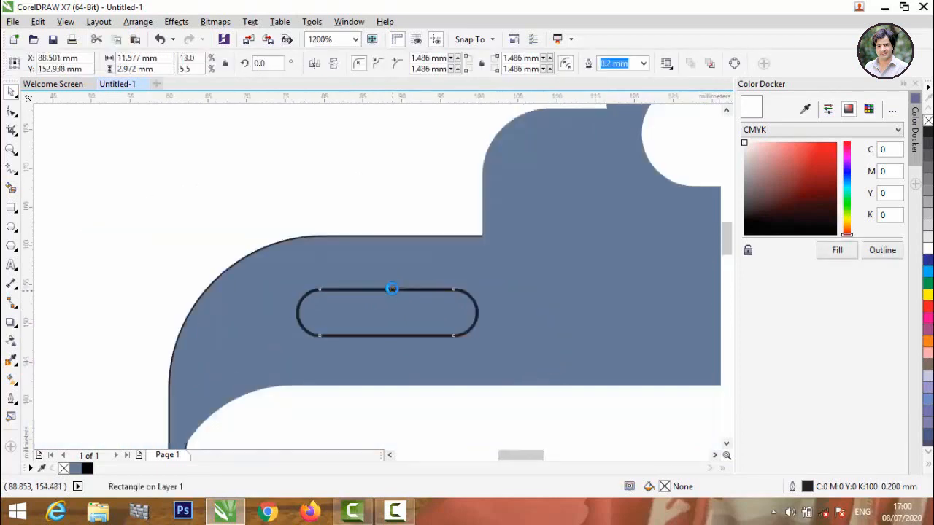
pyautogui.keyDown('shift'); pyautogui.click(500, 296); pyautogui.keyUp('shift')
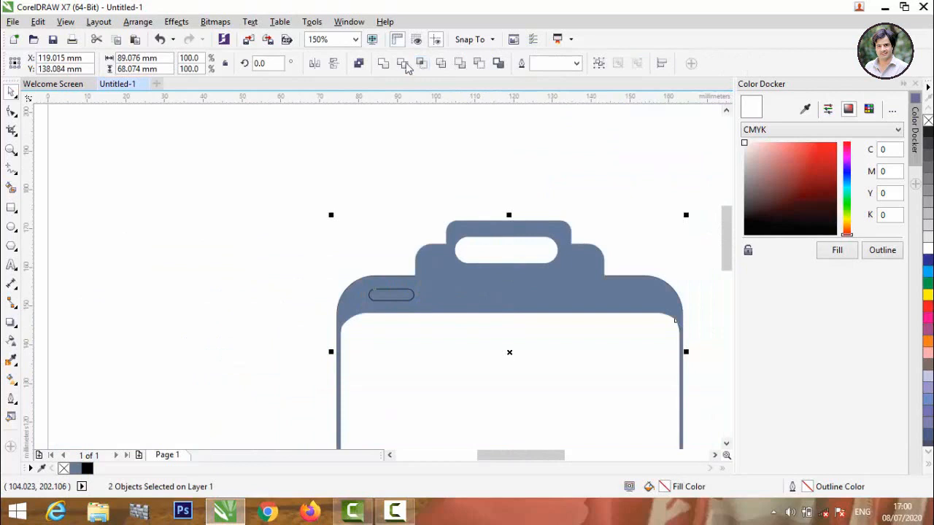
# Trim the slot out of the camera body and place a circle copy on the body's lower edge.
pyautogui.click(407, 67)
pyautogui.click(217, 215)
pyautogui.scroll(-1, 212, 205)
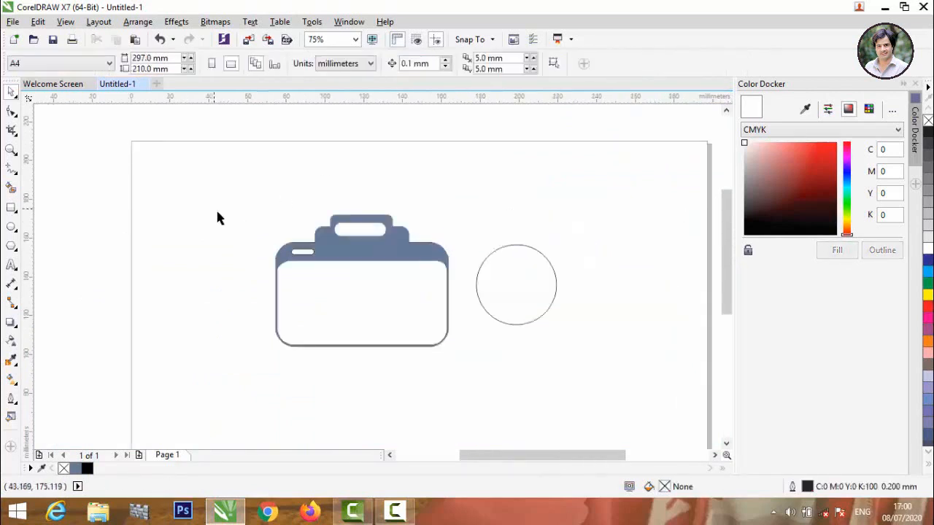
pyautogui.moveTo(476, 292); pyautogui.dragTo(312, 355)
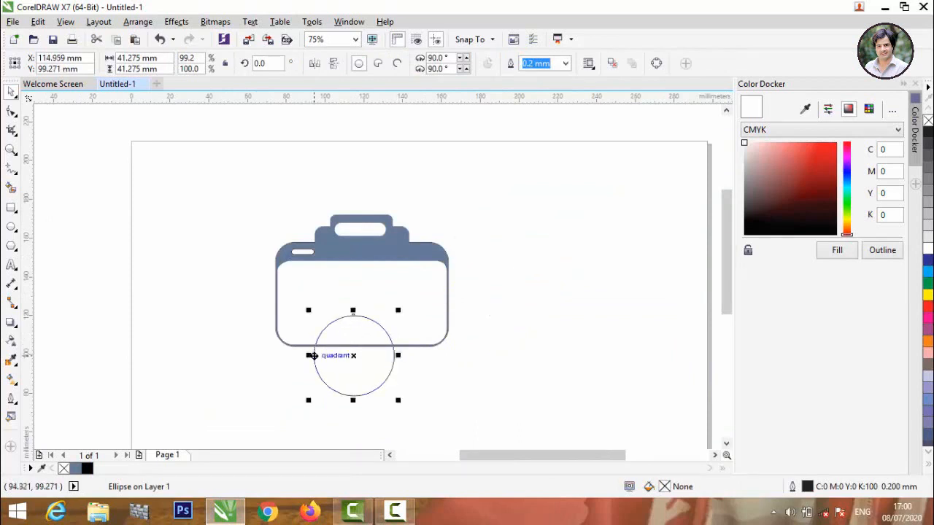
# Move the circle copy up into the camera body and shrink it to about 34.9 mm.
pyautogui.scroll(2, 343, 353)
pyautogui.moveTo(363, 356); pyautogui.dragTo(364, 274)
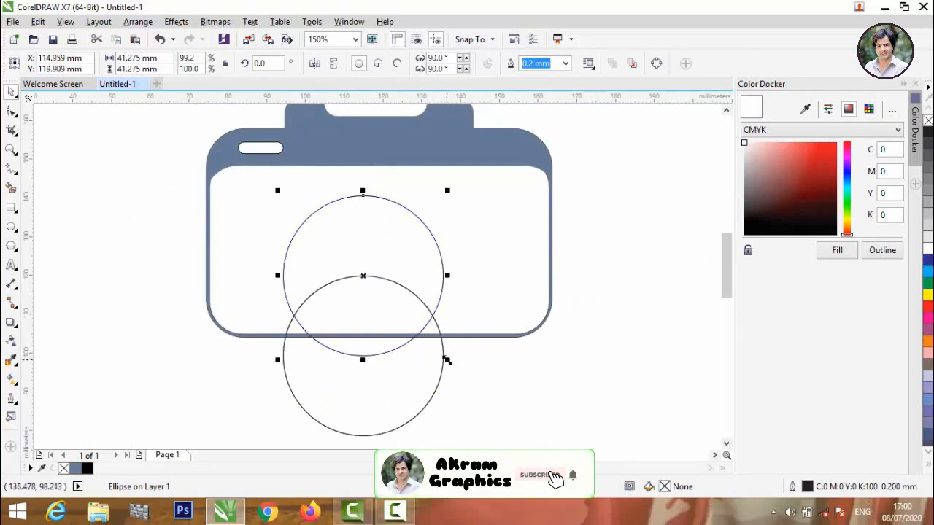
pyautogui.moveTo(446, 360)
pyautogui.mouseDown()
pyautogui.moveTo(431, 329)
pyautogui.moveTo(442, 353)
pyautogui.mouseUp()
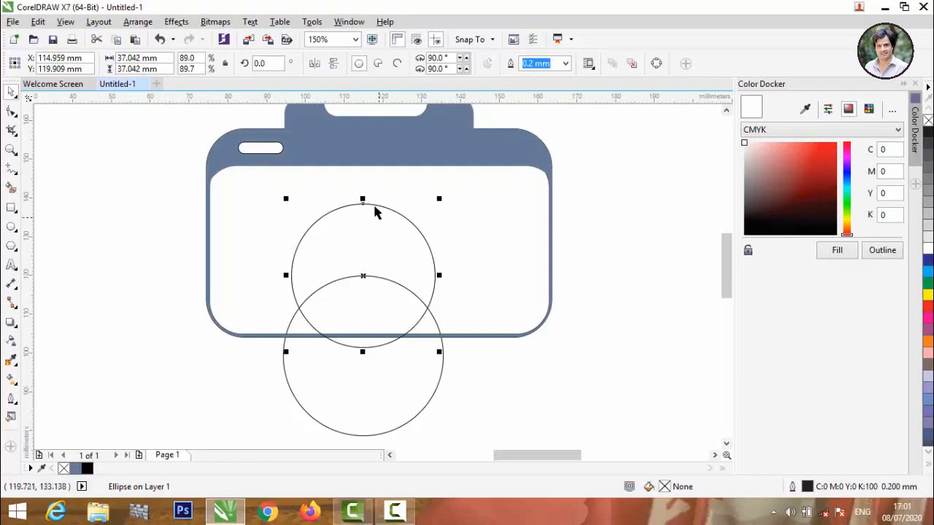
pyautogui.moveTo(439, 355); pyautogui.dragTo(435, 352)
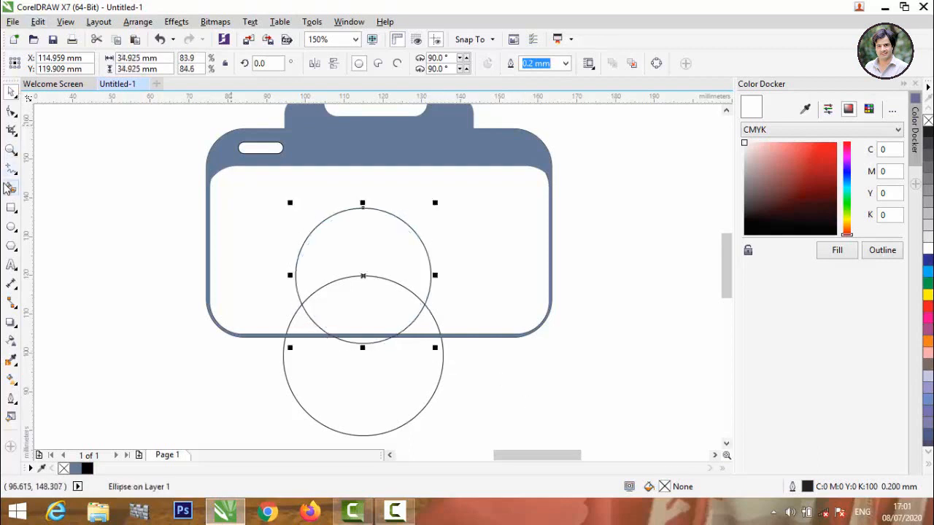
# Set the line tool to straight segments and shrink the upper circle to about 31.7 mm.
pyautogui.click(17, 173)
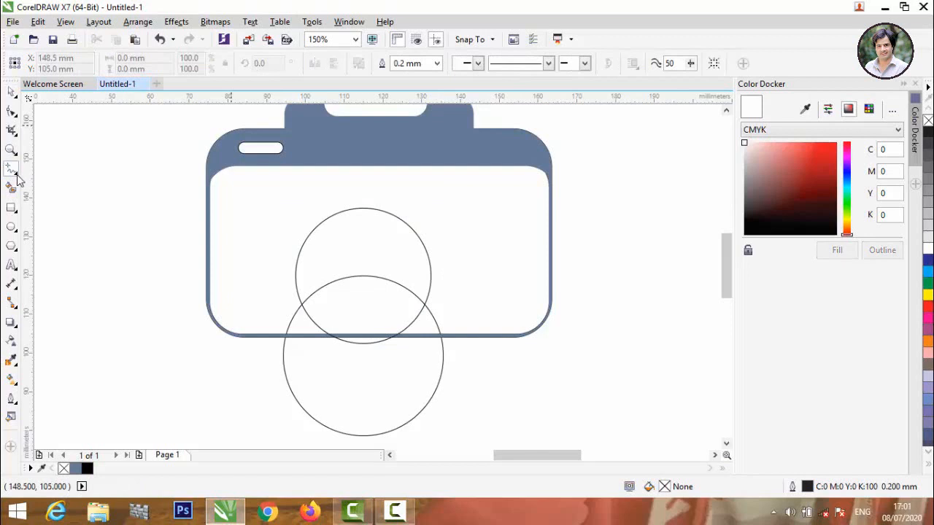
pyautogui.click(16, 176)
pyautogui.click(52, 233)
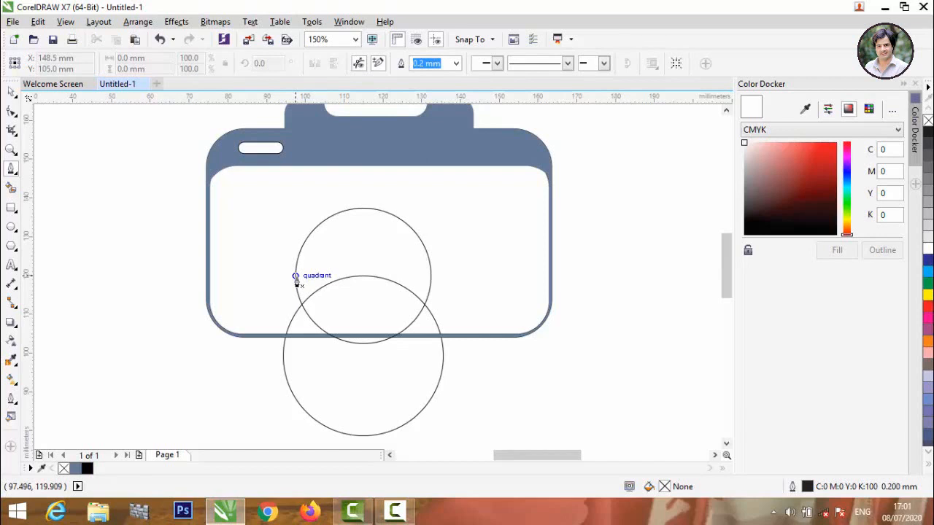
pyautogui.click(11, 91)
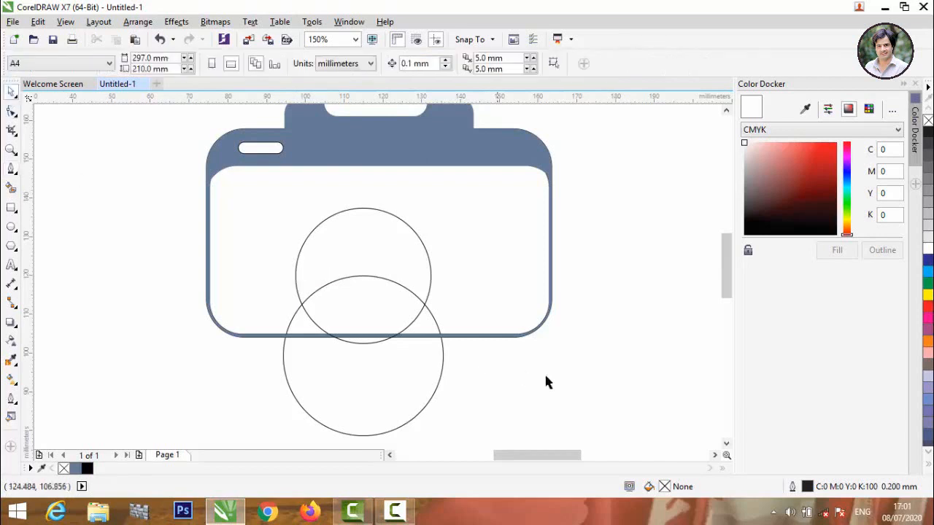
pyautogui.click(430, 259)
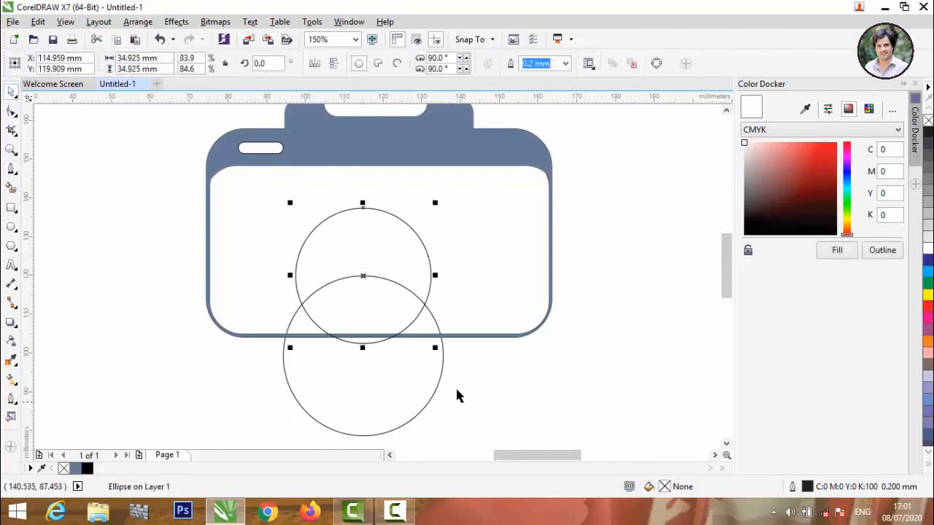
pyautogui.moveTo(436, 350); pyautogui.dragTo(435, 346)
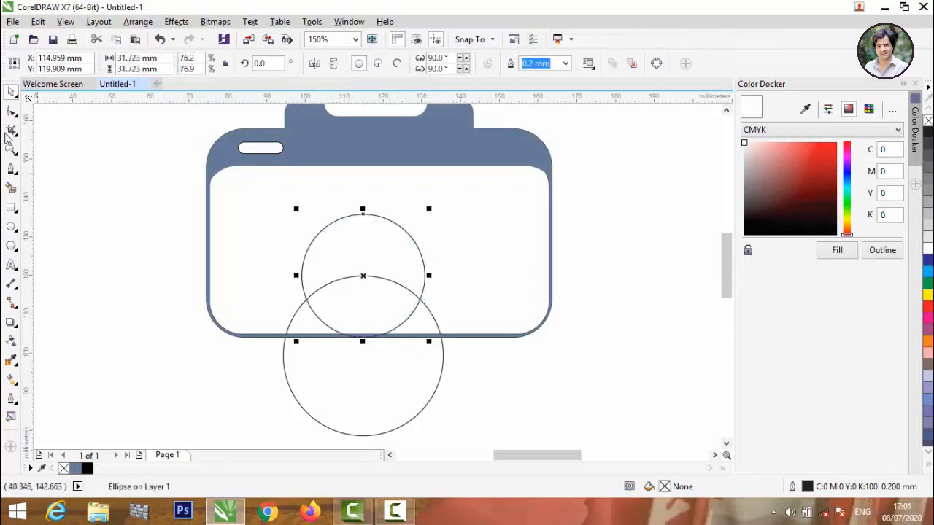
# Draw straight lines from the upper circle's left and right sides down to the lower circle.
pyautogui.click(11, 167)
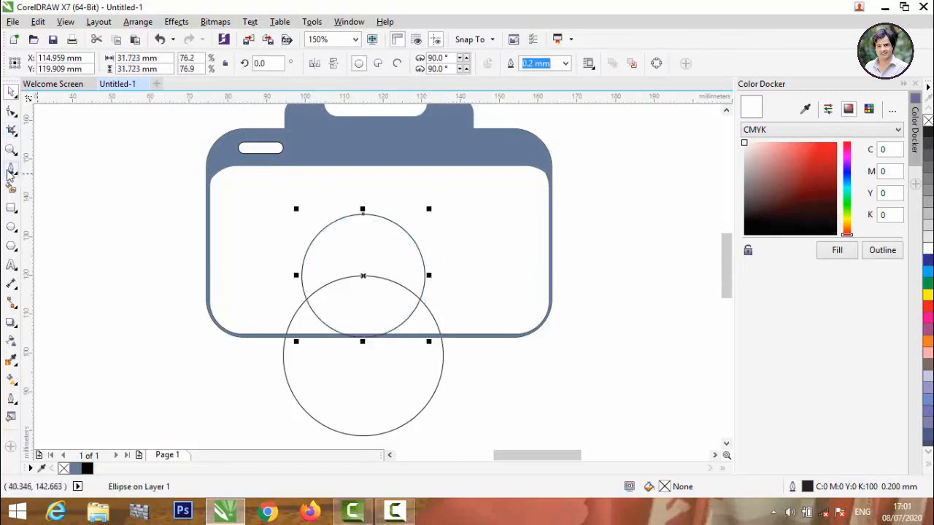
pyautogui.click(302, 275)
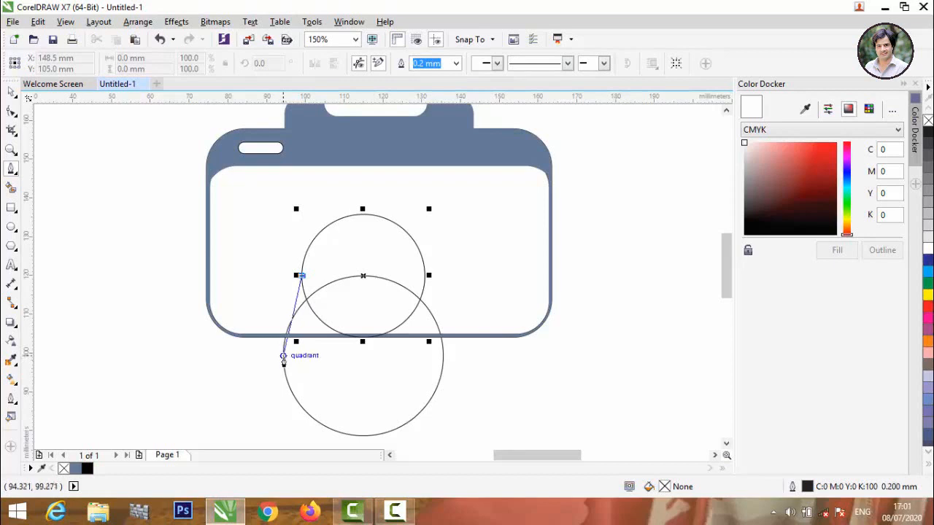
pyautogui.doubleClick(283, 358)
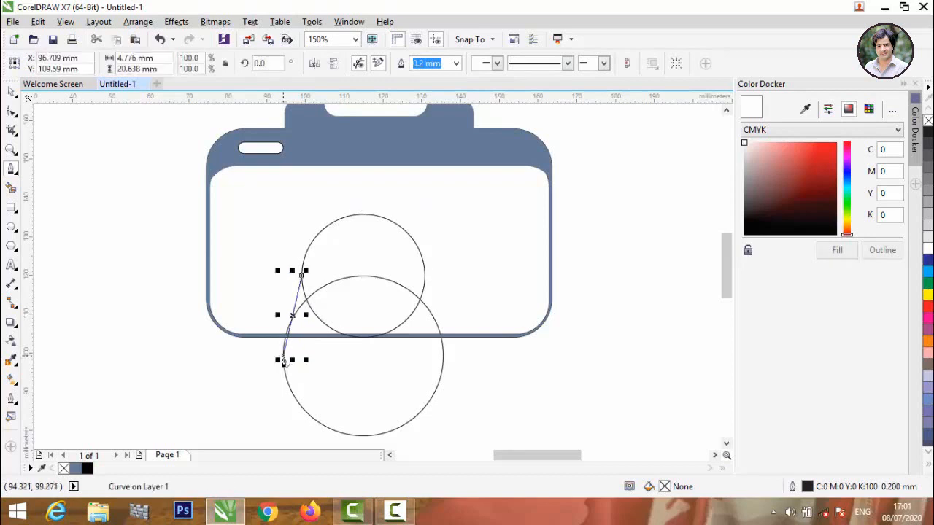
pyautogui.click(425, 278)
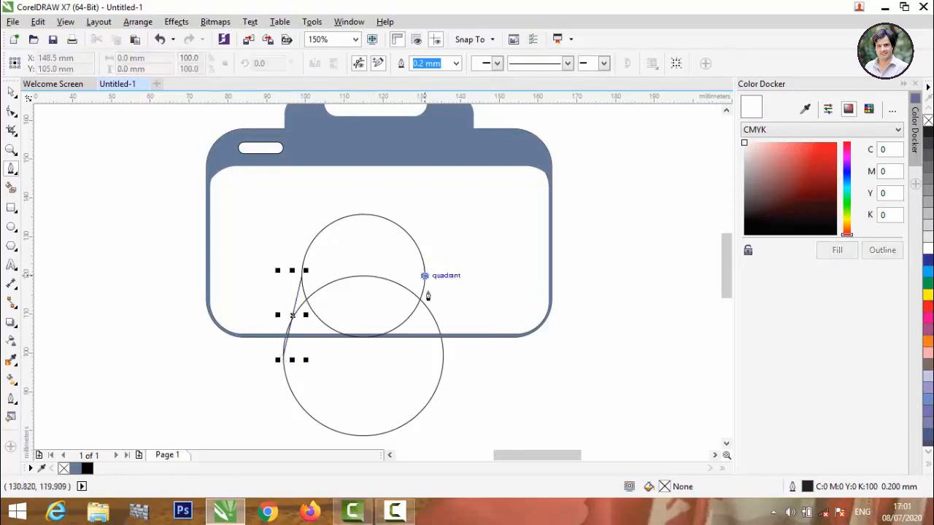
pyautogui.doubleClick(442, 358)
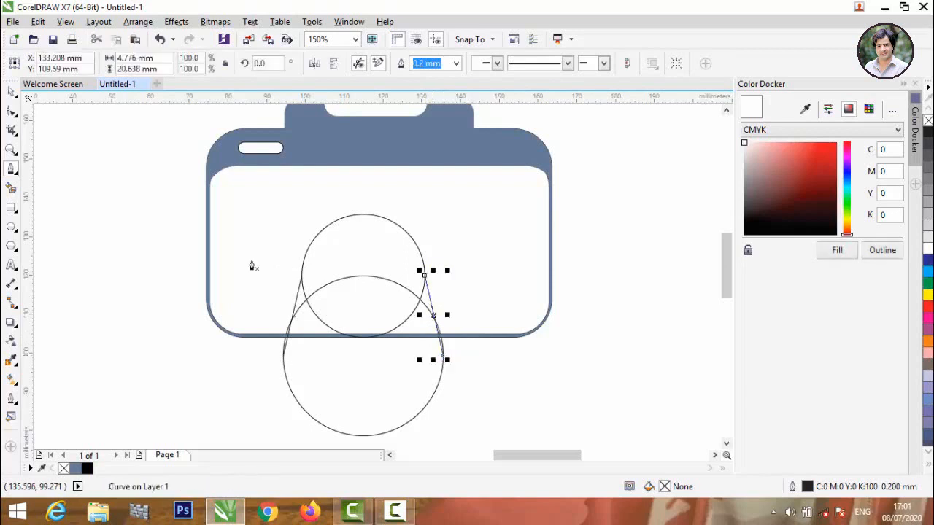
pyautogui.click(11, 92)
pyautogui.click(116, 177)
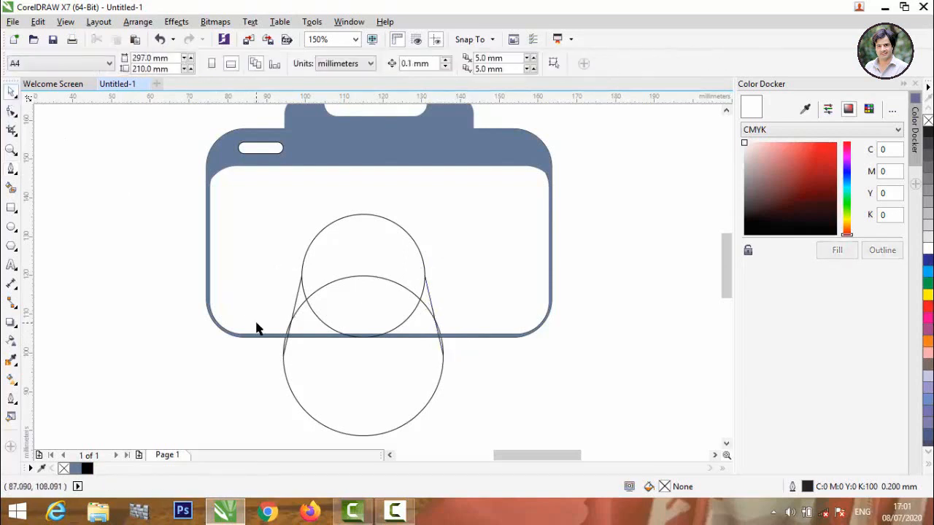
# Smart Fill the upper circle area and both side slivers blue-grey.
pyautogui.scroll(2, 286, 381)
pyautogui.scroll(-1, 273, 384)
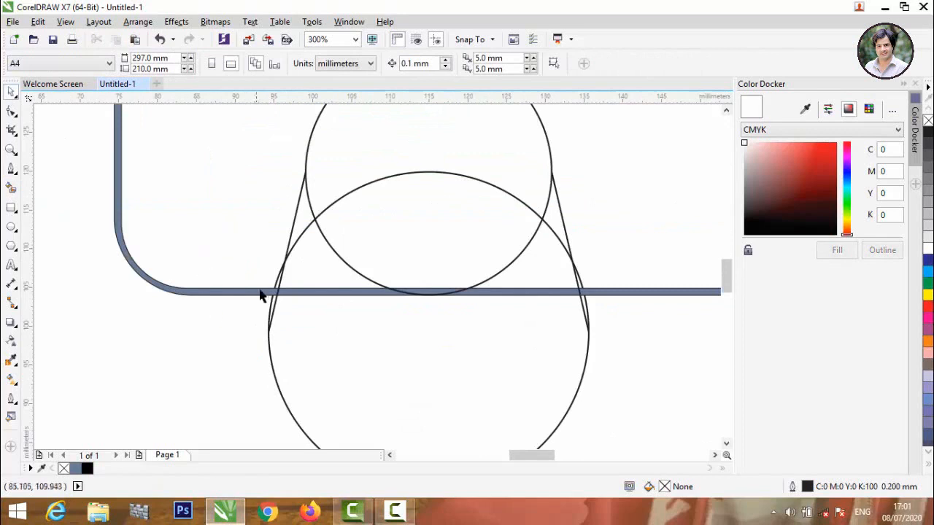
pyautogui.click(11, 188)
pyautogui.scroll(-2, 225, 246)
pyautogui.click(292, 220)
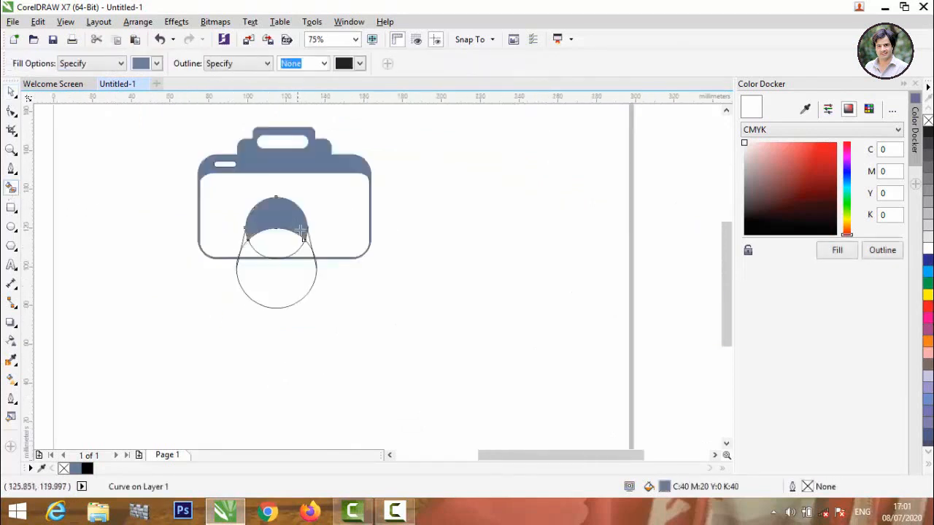
pyautogui.scroll(1, 303, 239)
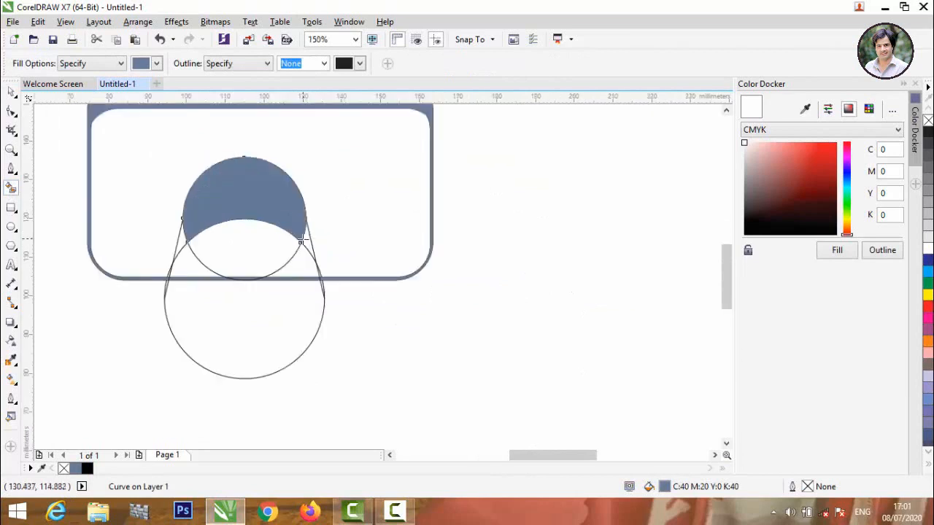
pyautogui.click(308, 244)
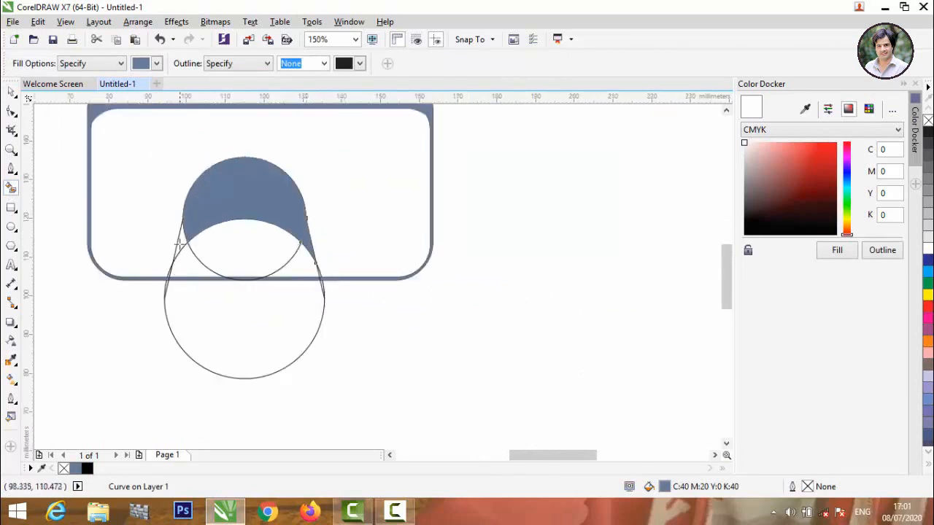
pyautogui.scroll(1, 179, 244)
pyautogui.click(177, 241)
# Select the main blue-grey shape and both slivers and weld them into one shape.
pyautogui.click(11, 91)
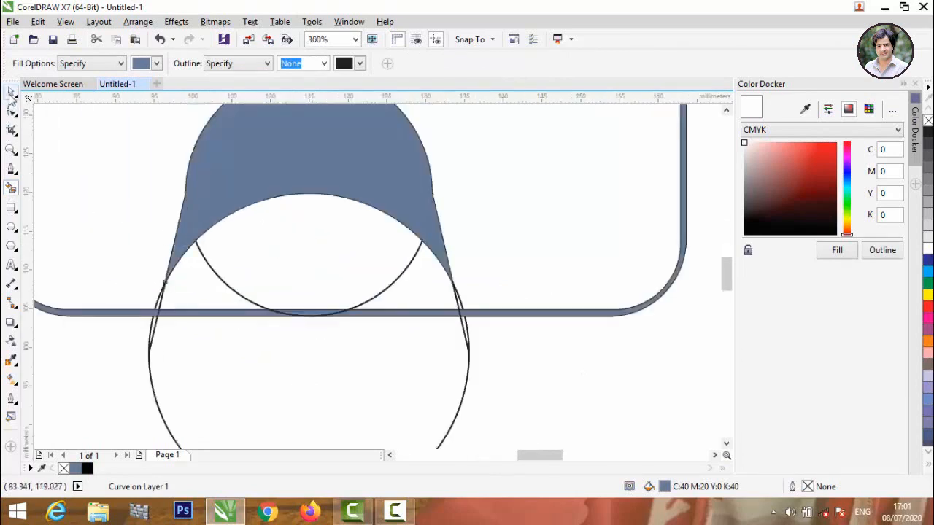
pyautogui.click(121, 149)
pyautogui.scroll(-1, 251, 231)
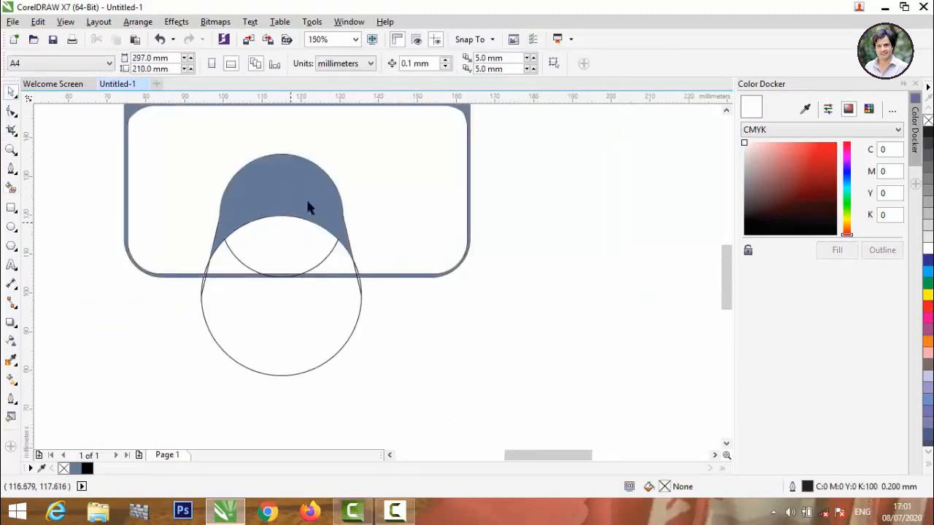
pyautogui.click(346, 242)
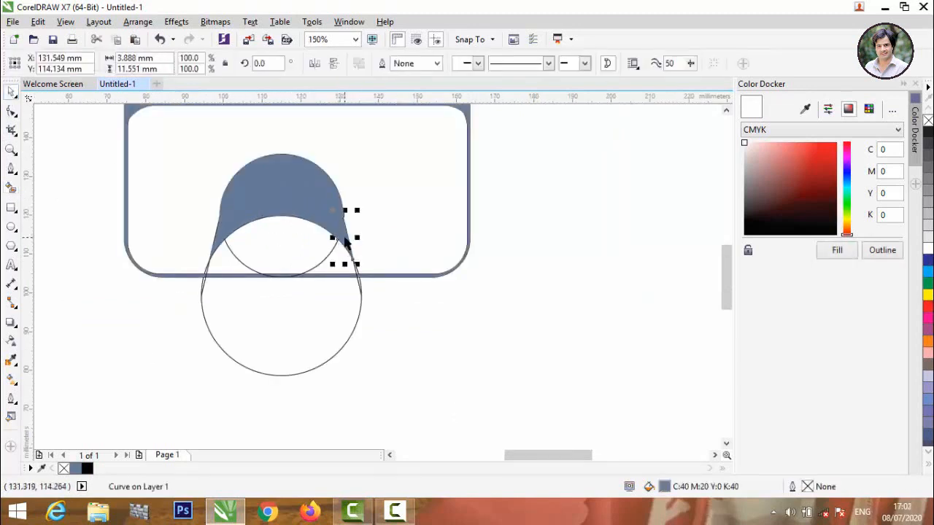
pyautogui.keyDown('shift'); pyautogui.click(216, 244); pyautogui.keyUp('shift')
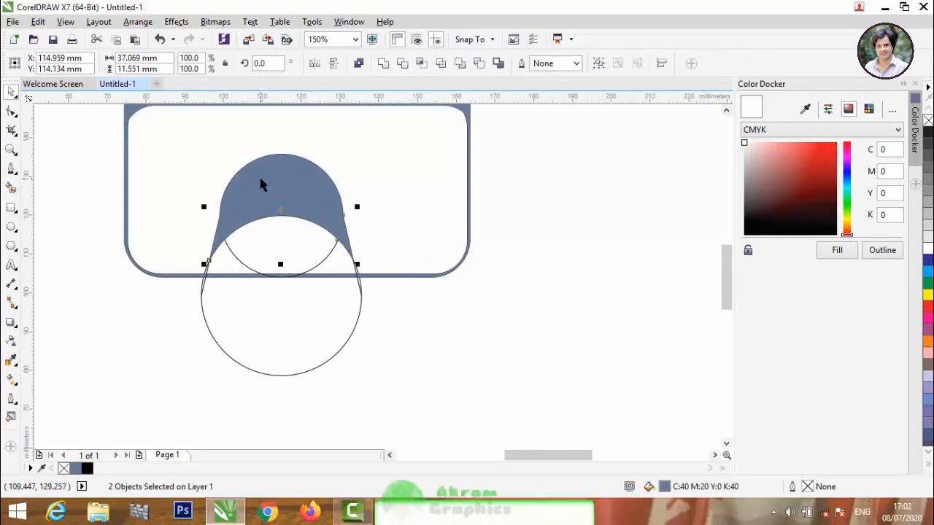
pyautogui.keyDown('shift'); pyautogui.click(261, 178); pyautogui.keyUp('shift')
pyautogui.click(384, 64)
pyautogui.click(389, 219)
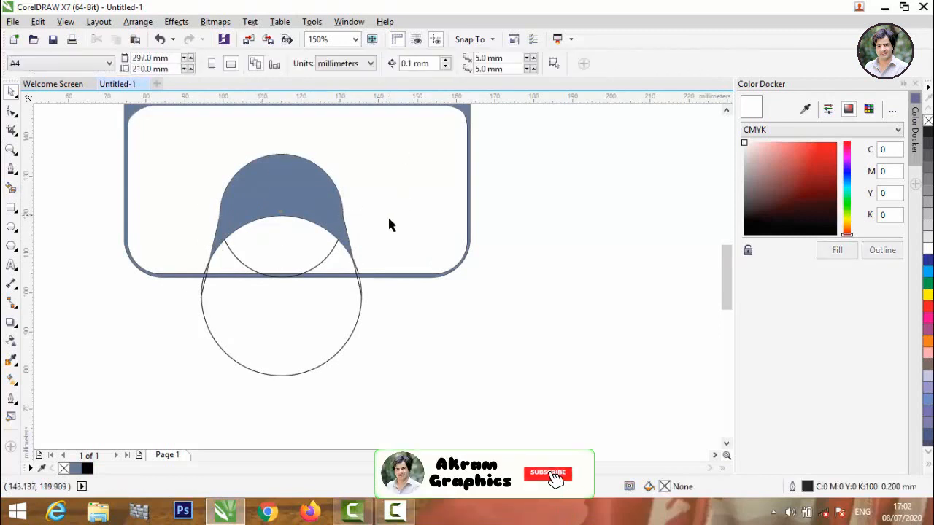
# Move the 31.723 mm upper circle outline right of the camera and check the welded hood edges.
pyautogui.moveTo(319, 267); pyautogui.dragTo(521, 353)
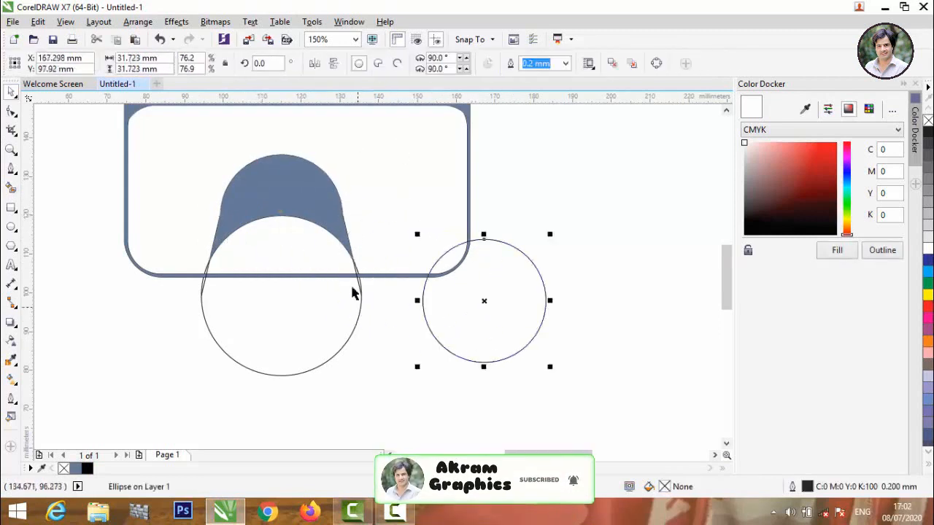
pyautogui.scroll(4, 358, 281)
pyautogui.click(380, 279)
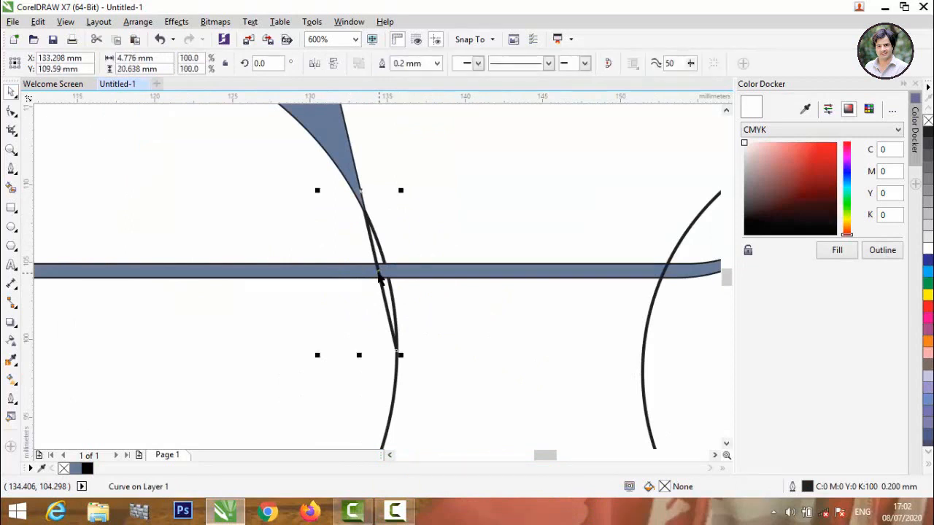
pyautogui.press('Escape')
pyautogui.scroll(-5, 380, 278)
pyautogui.scroll(5, 217, 276)
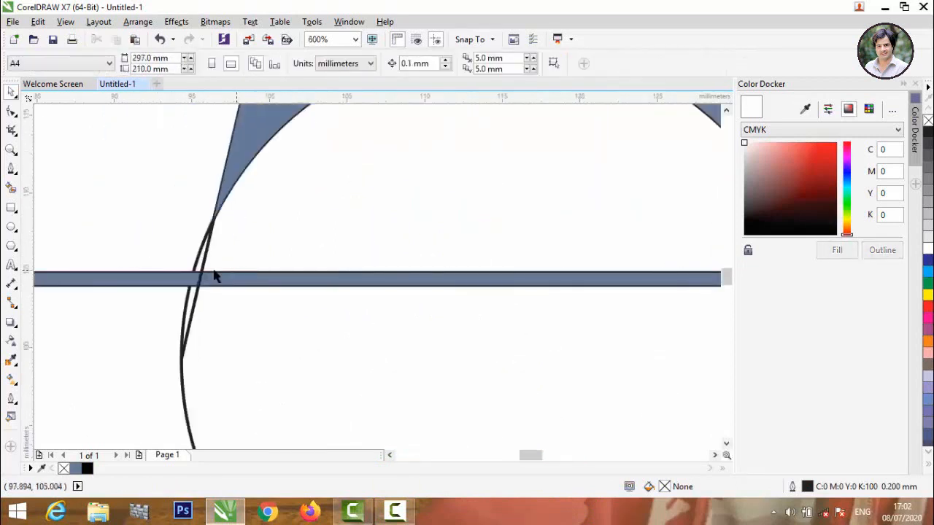
pyautogui.click(203, 268)
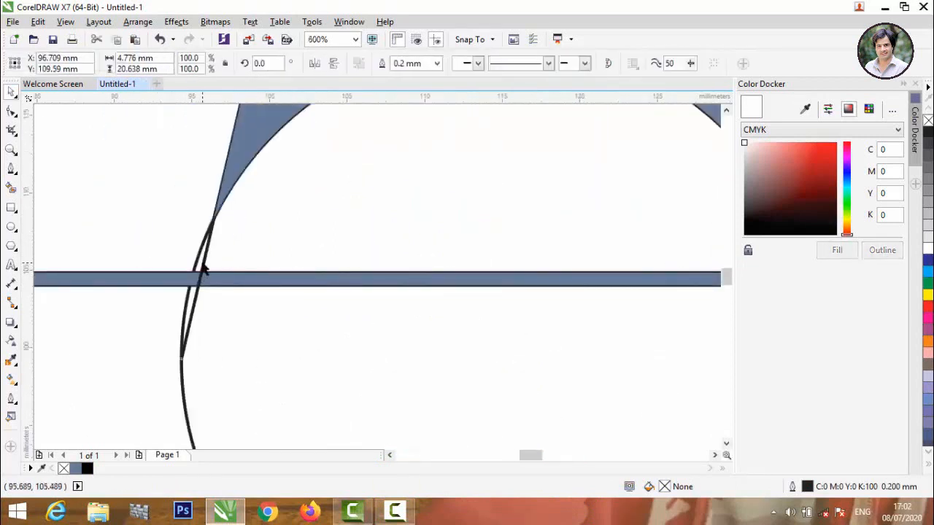
pyautogui.press('Escape')
pyautogui.scroll(-4, 202, 264)
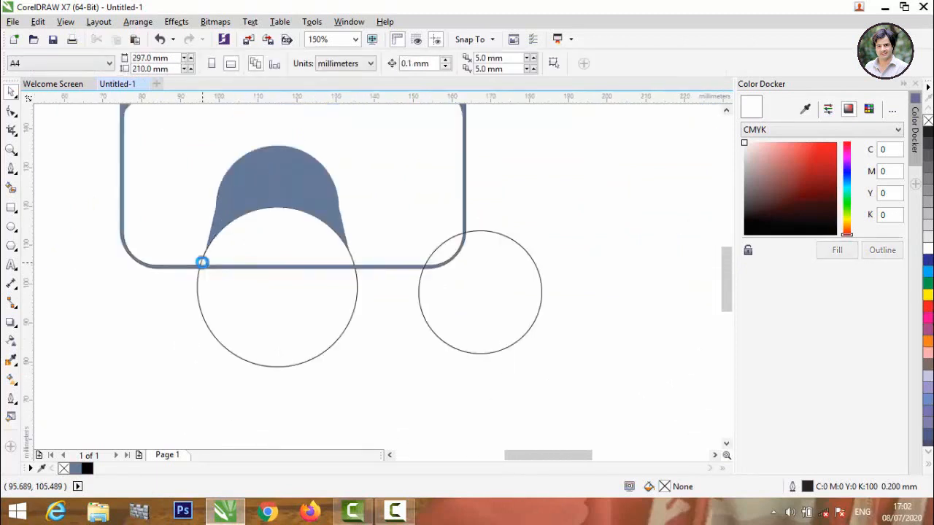
# Make a 93.8% copy of the lower circle, fill the ring between them, and pull the spare circle into the body.
pyautogui.click(197, 300)
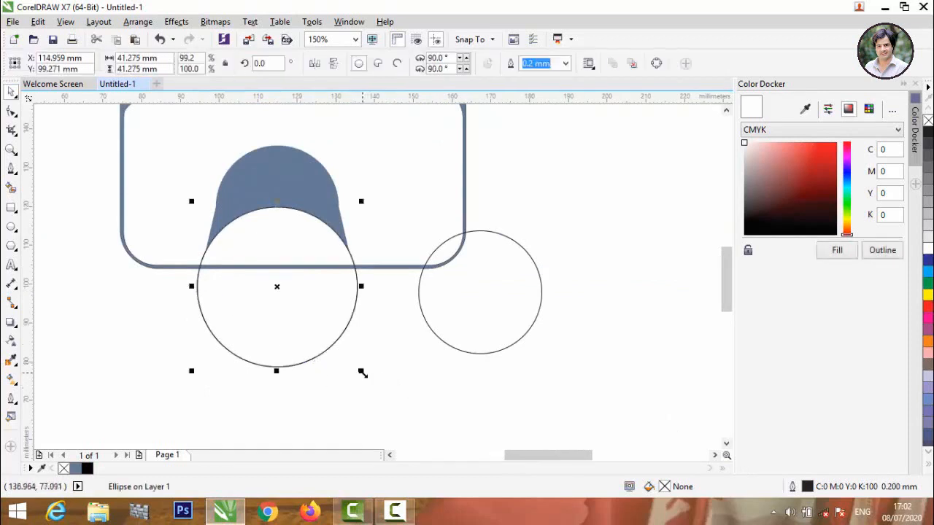
pyautogui.moveTo(363, 373); pyautogui.dragTo(361, 369)
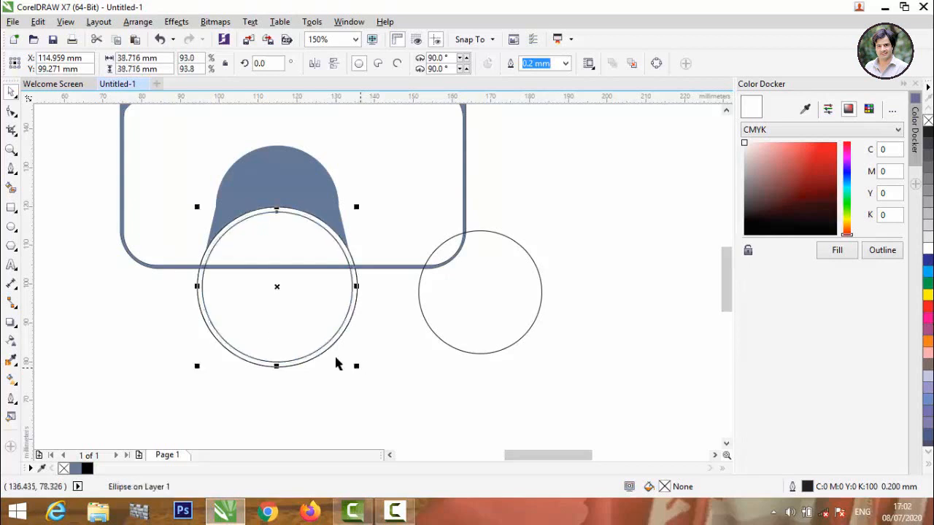
pyautogui.click(11, 187)
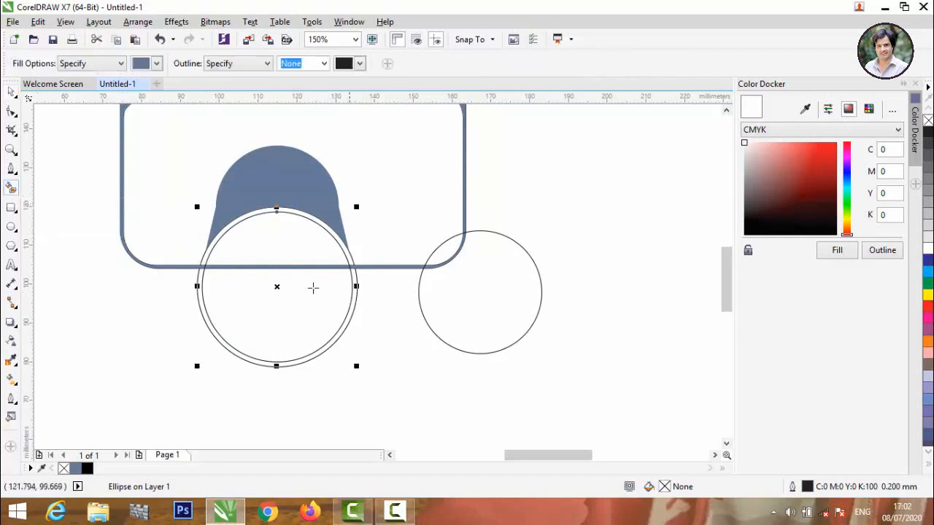
pyautogui.click(207, 257)
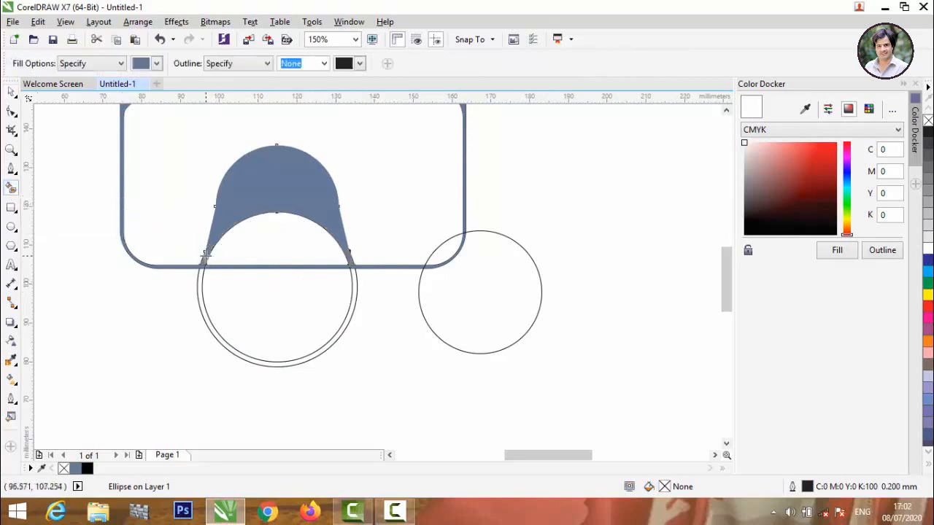
pyautogui.click(199, 274)
pyautogui.moveTo(549, 250); pyautogui.dragTo(448, 173)
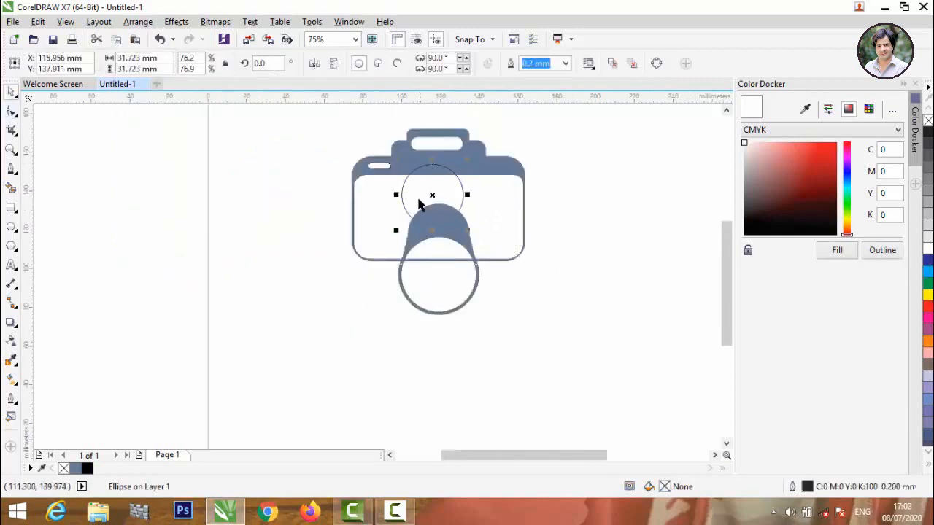
# Snap the circle to the camera body's centre and enlarge it to about 40 mm.
pyautogui.scroll(2, 433, 196)
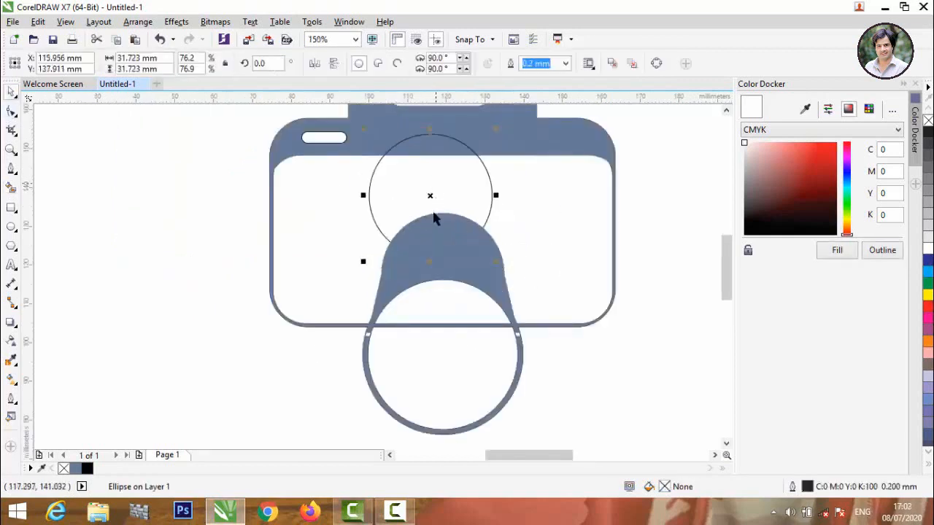
pyautogui.click(431, 159)
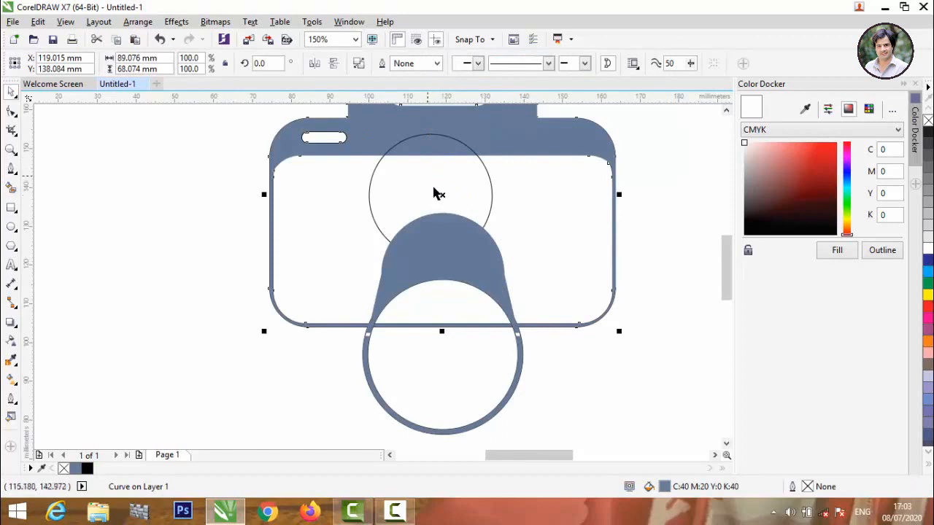
pyautogui.click(422, 179)
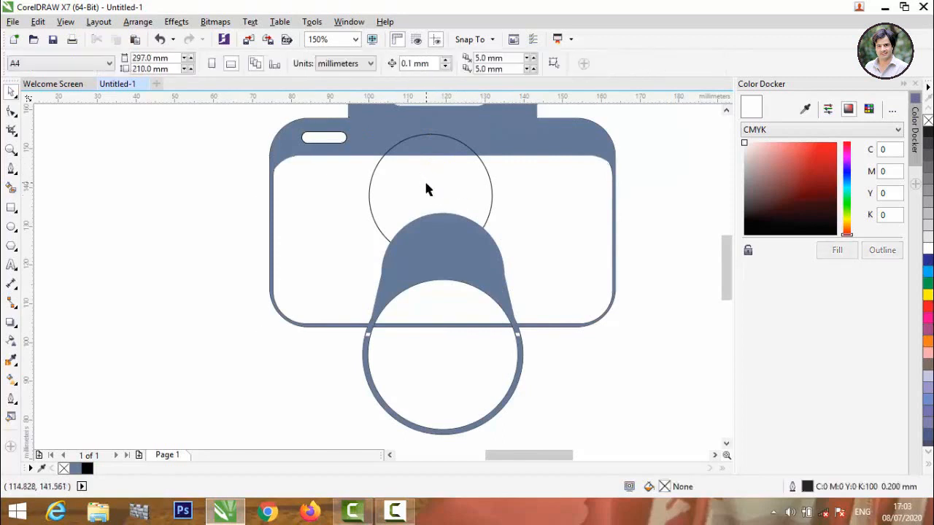
pyautogui.click(377, 169)
pyautogui.moveTo(432, 196); pyautogui.dragTo(442, 195)
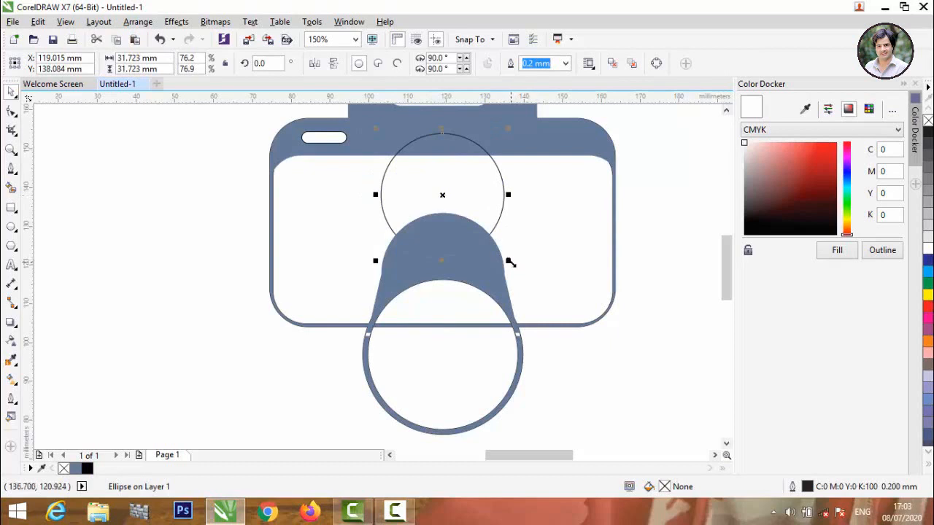
pyautogui.moveTo(509, 262); pyautogui.dragTo(538, 278)
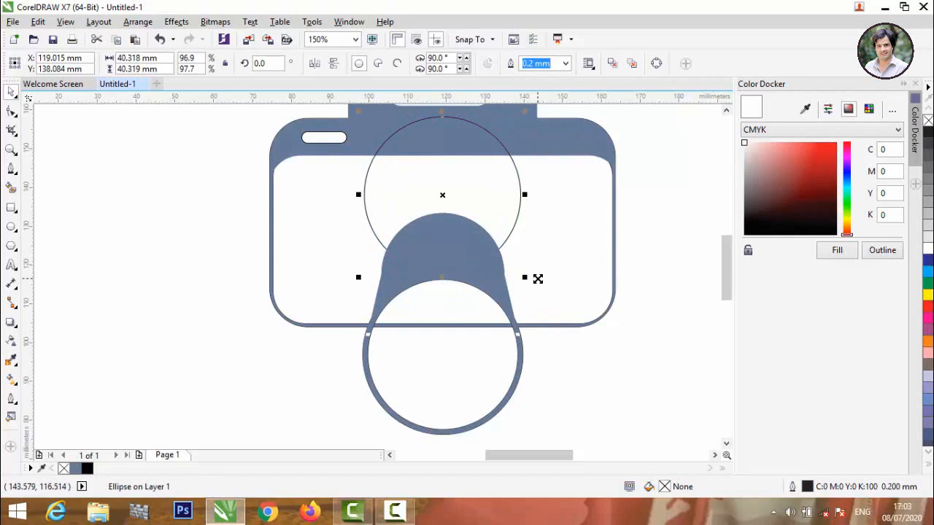
# Duplicate the circle, enlarge the copy to 48.071 mm, and move it downward.
pyautogui.hotkey('shift', 'pageup')
pyautogui.moveTo(526, 277); pyautogui.dragTo(543, 306)
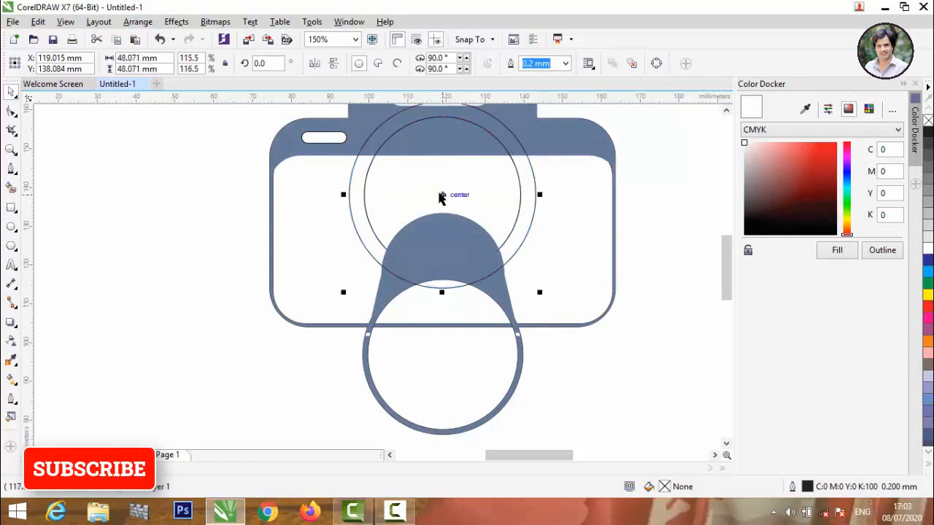
pyautogui.moveTo(442, 197); pyautogui.dragTo(444, 244)
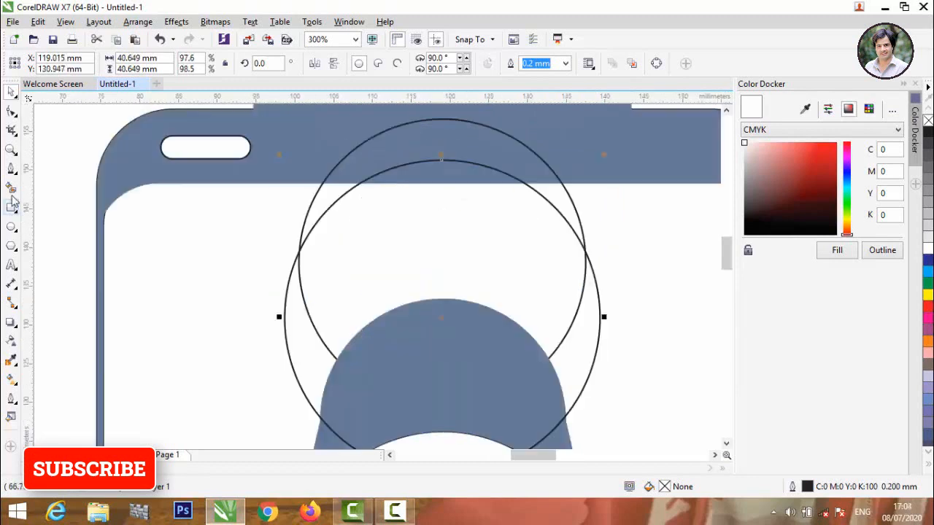
# Fill the left and right crescents between the circles blue-grey and delete the helper circles.
pyautogui.click(12, 189)
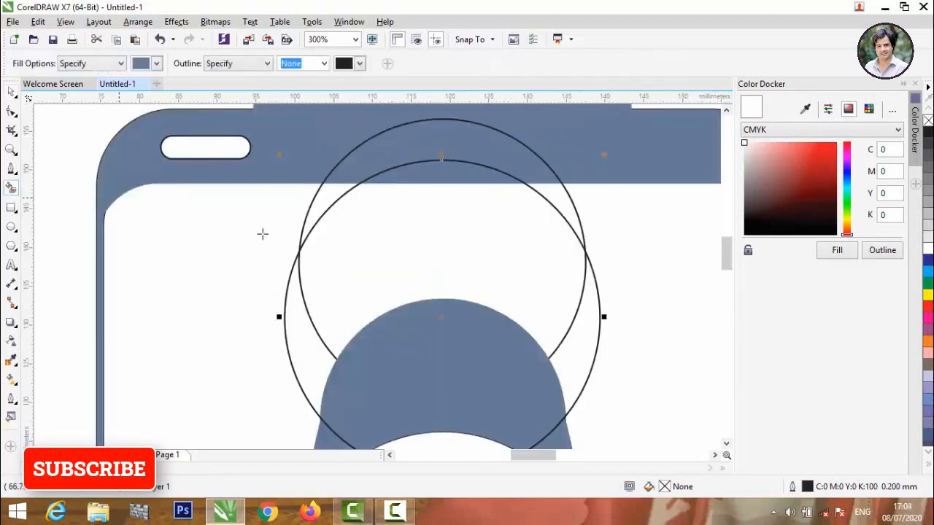
pyautogui.click(330, 200)
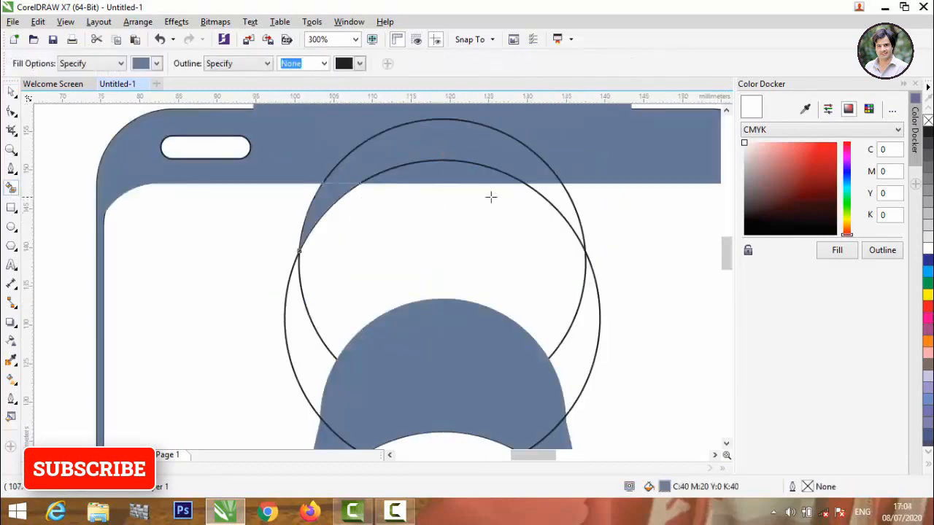
pyautogui.click(562, 212)
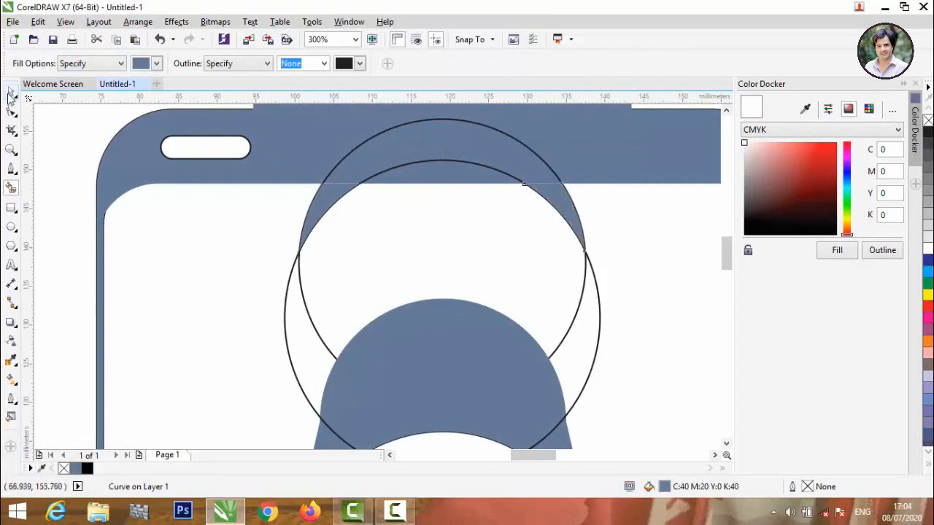
pyautogui.click(11, 94)
pyautogui.scroll(-2, 149, 241)
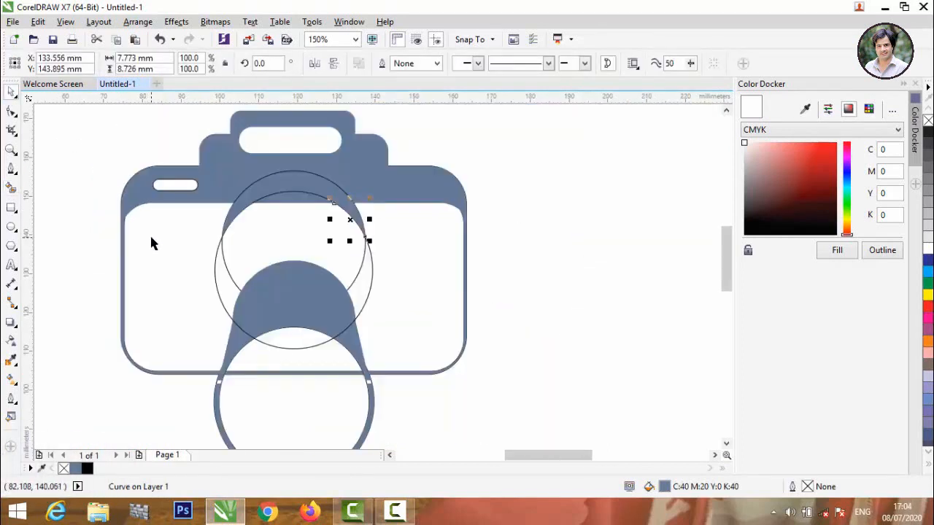
pyautogui.click(223, 265)
pyautogui.click(213, 270)
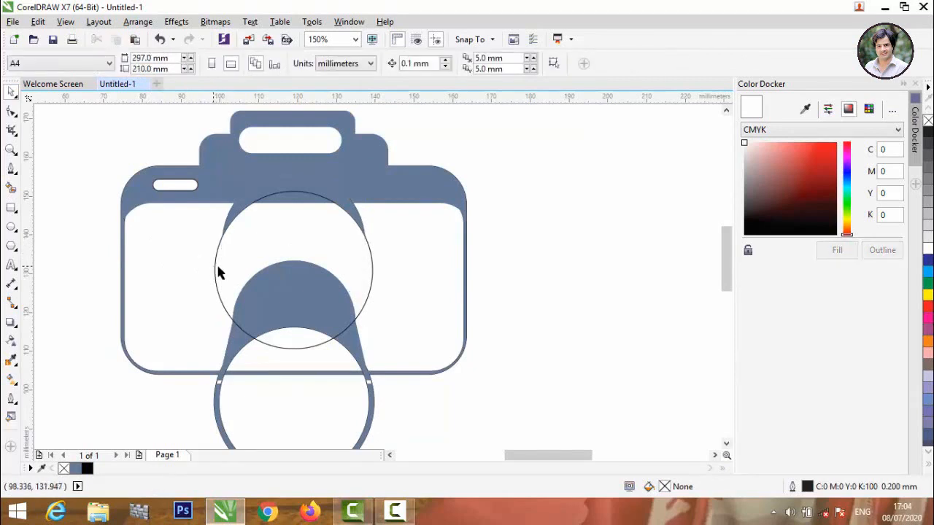
pyautogui.click(216, 271)
pyautogui.press('Delete')
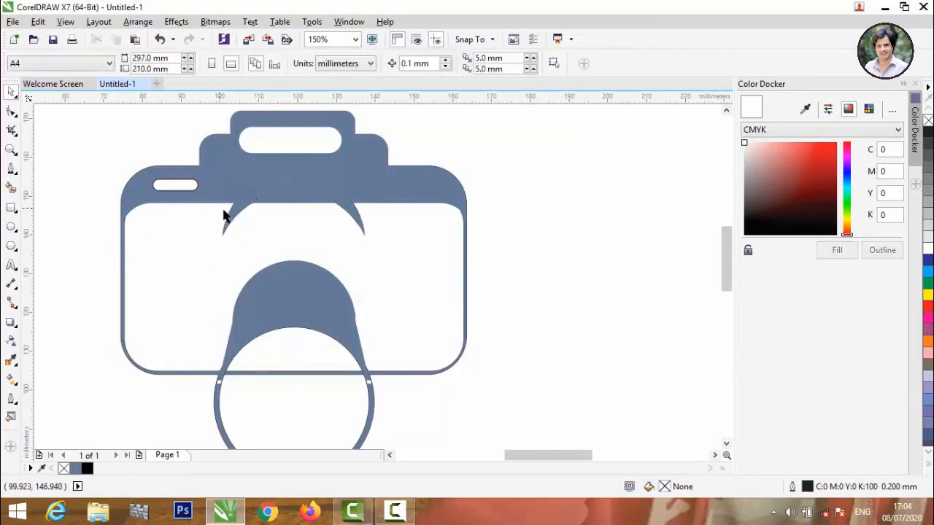
# Weld both crescents into the camera body and nudge the lens shape slightly upward.
pyautogui.click(235, 213)
pyautogui.keyDown('shift'); pyautogui.click(354, 221); pyautogui.keyUp('shift')
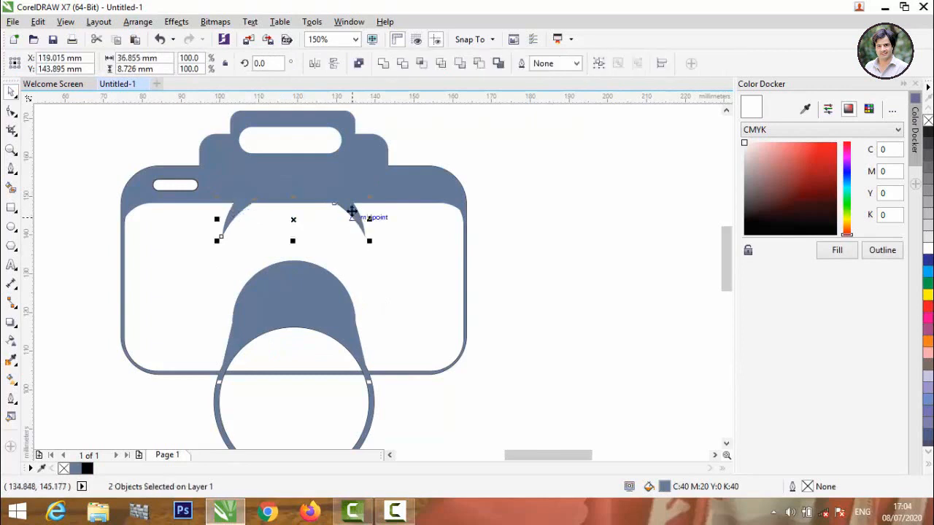
pyautogui.keyDown('shift'); pyautogui.click(328, 175); pyautogui.keyUp('shift')
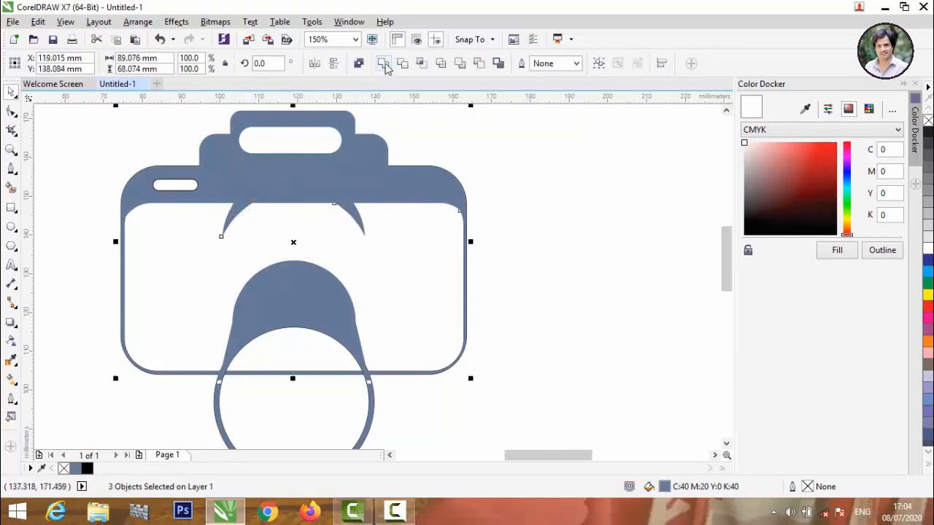
pyautogui.click(385, 66)
pyautogui.click(339, 252)
pyautogui.moveTo(305, 311); pyautogui.dragTo(309, 271)
# Move the lens shape up under the crescents and enlarge it to about 110.3%.
pyautogui.scroll(-2, 309, 271)
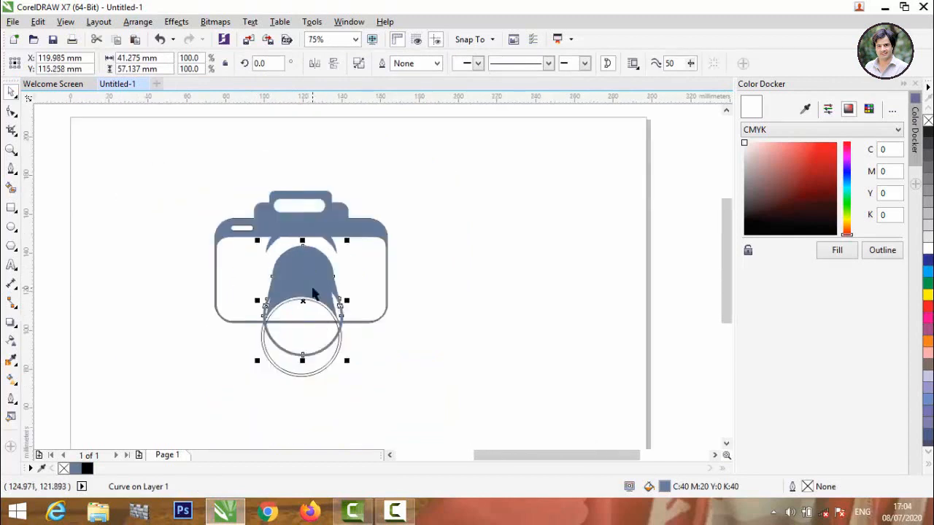
pyautogui.scroll(2, 314, 293)
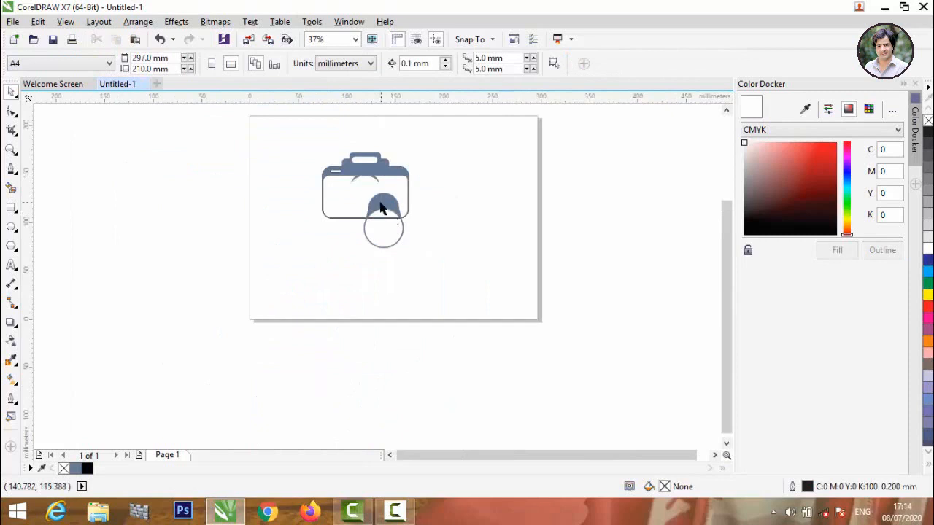
pyautogui.scroll(4, 380, 208)
pyautogui.click(371, 190)
pyautogui.moveTo(371, 189); pyautogui.dragTo(311, 146)
pyautogui.scroll(-2, 299, 139)
pyautogui.scroll(1, 294, 134)
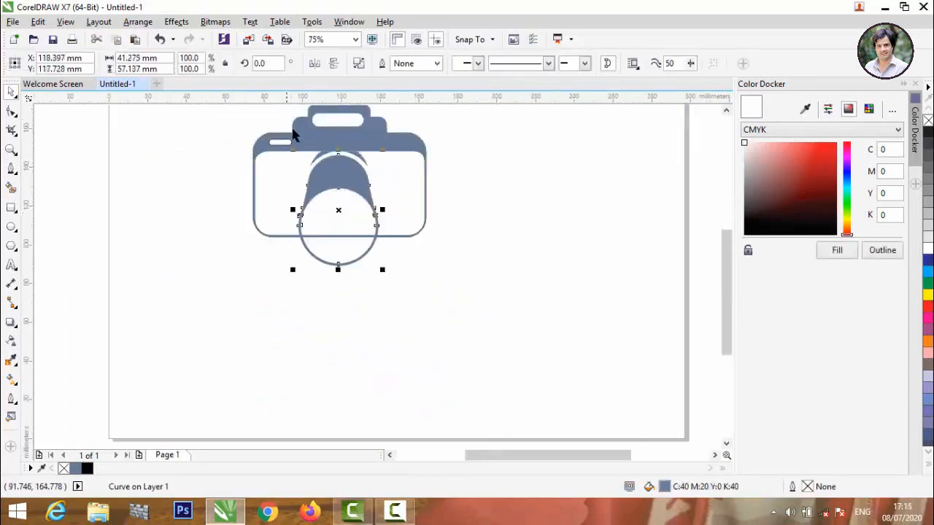
pyautogui.scroll(1, 319, 171)
pyautogui.scroll(1, 324, 182)
pyautogui.scroll(-1, 333, 198)
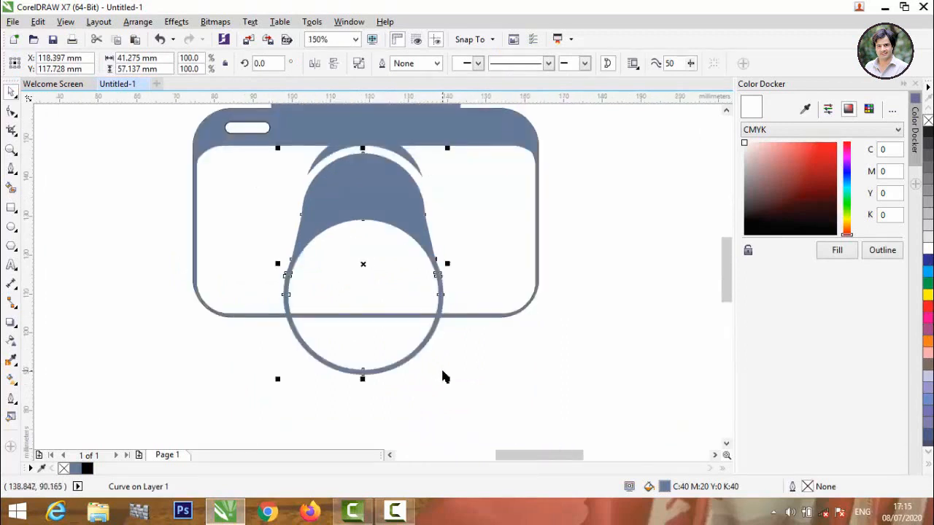
pyautogui.moveTo(446, 380); pyautogui.dragTo(466, 404)
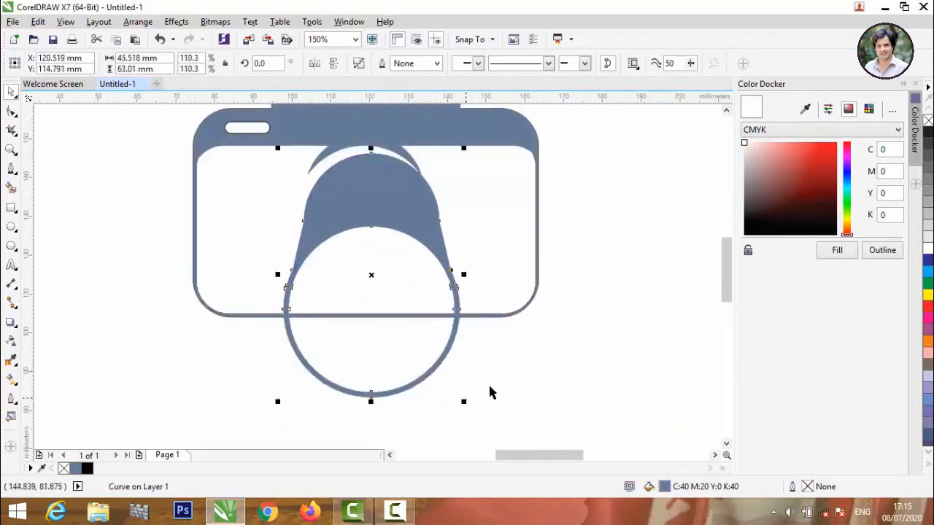
# Nudge the lens shape left and up until an even thin white arc shows below the horns.
pyautogui.click(530, 357)
pyautogui.scroll(-1, 391, 198)
pyautogui.scroll(1, 378, 148)
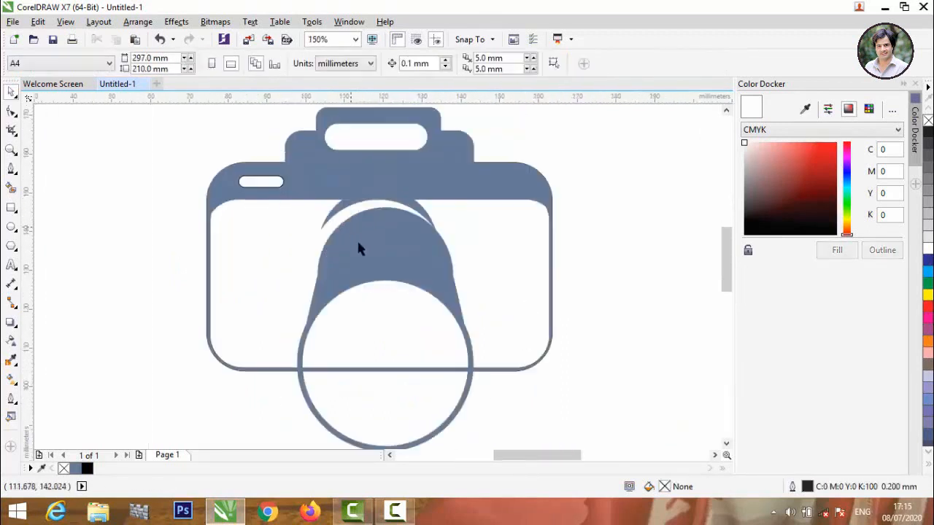
pyautogui.moveTo(372, 239); pyautogui.dragTo(365, 240)
pyautogui.scroll(1, 360, 219)
pyautogui.scroll(1, 399, 198)
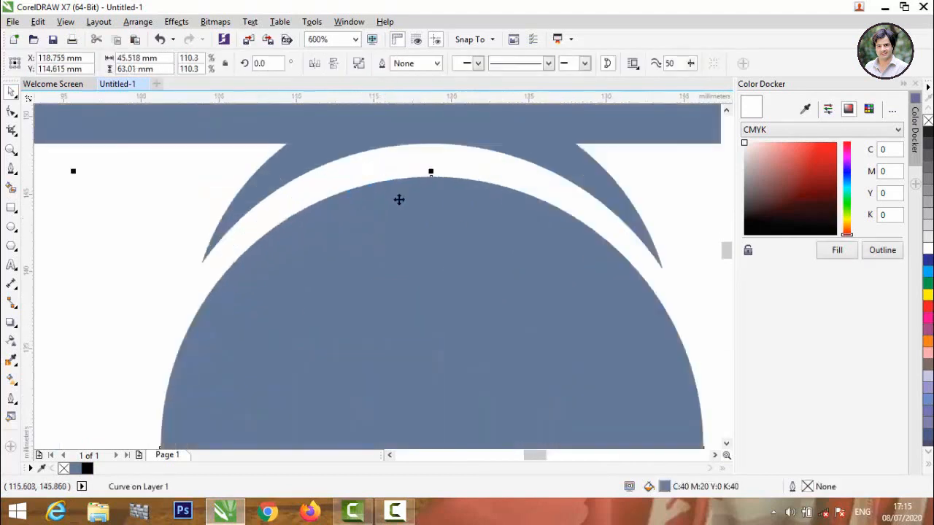
pyautogui.moveTo(399, 195); pyautogui.dragTo(400, 178)
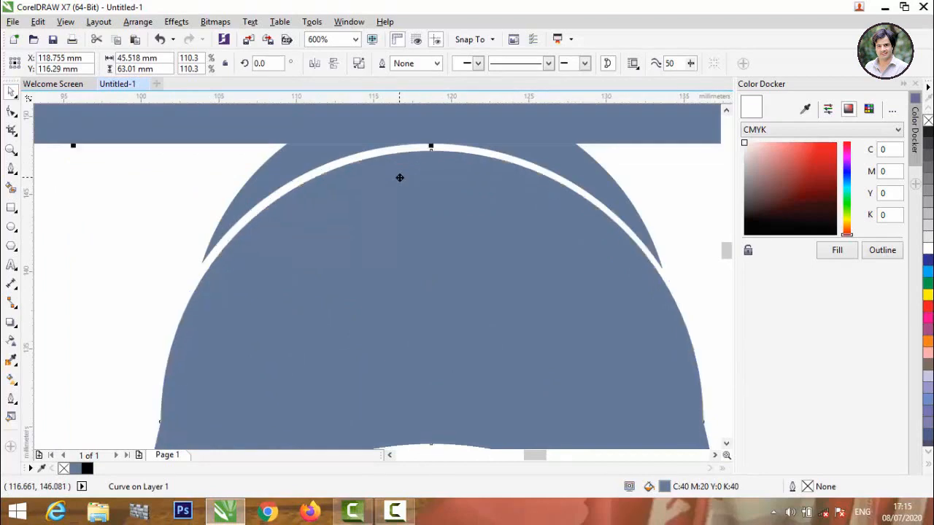
pyautogui.scroll(-3, 400, 177)
pyautogui.scroll(3, 399, 177)
pyautogui.moveTo(403, 186); pyautogui.dragTo(405, 198)
pyautogui.scroll(-2, 404, 197)
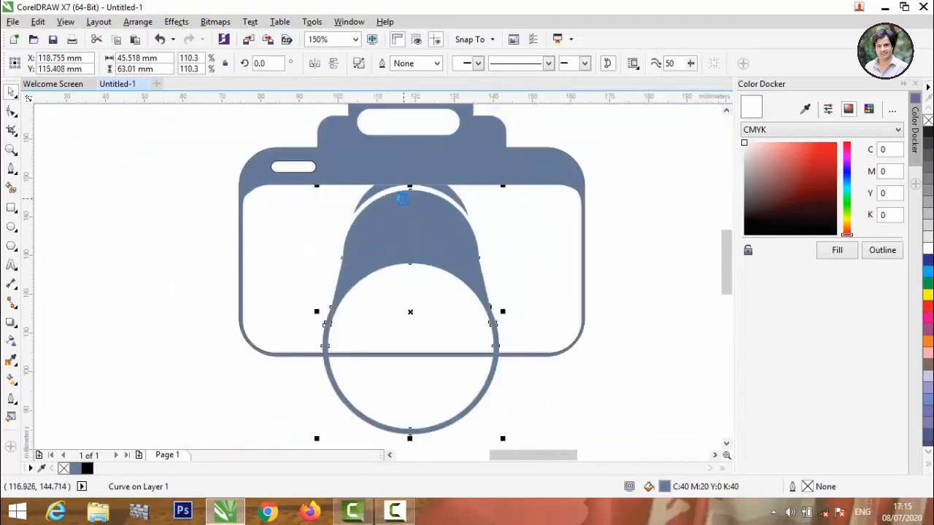
pyautogui.click(620, 252)
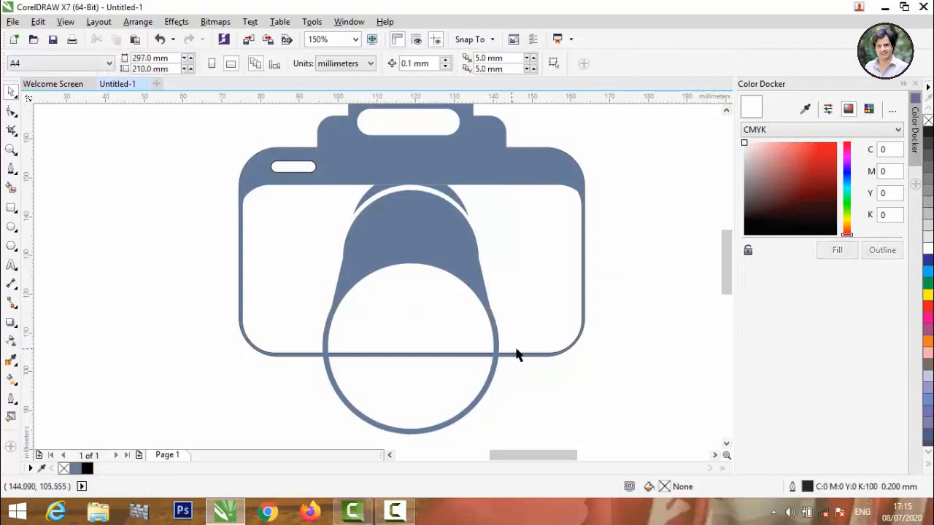
pyautogui.click(476, 155)
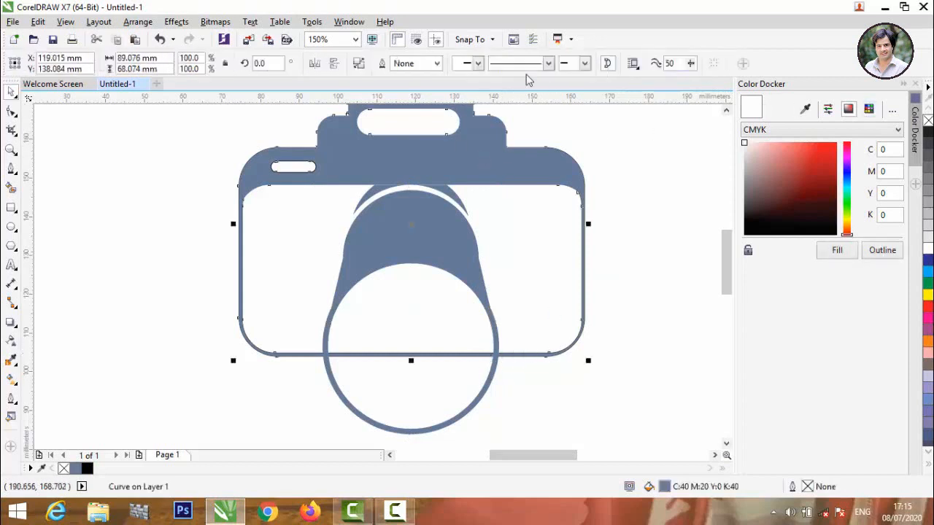
# Give the camera body a 0.2 mm outline and remove its blue-grey fill.
pyautogui.click(437, 64)
pyautogui.click(406, 107)
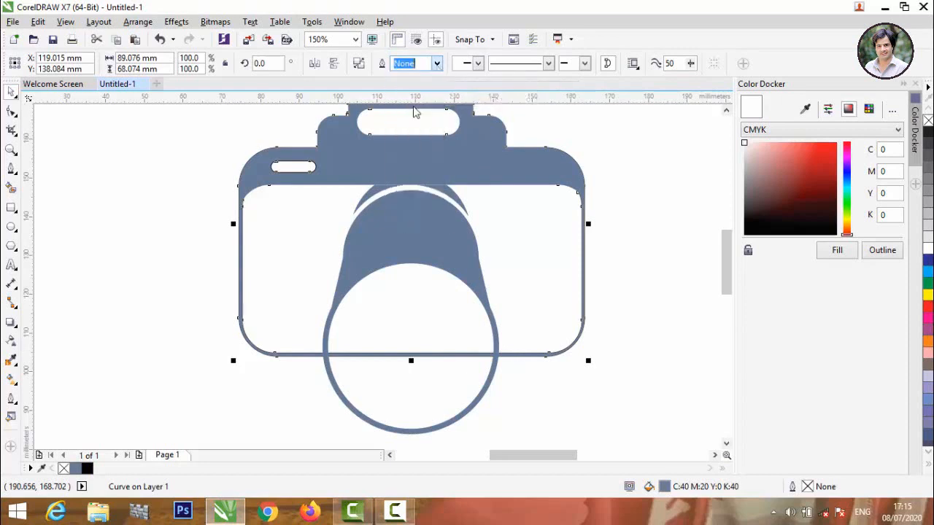
pyautogui.click(358, 362)
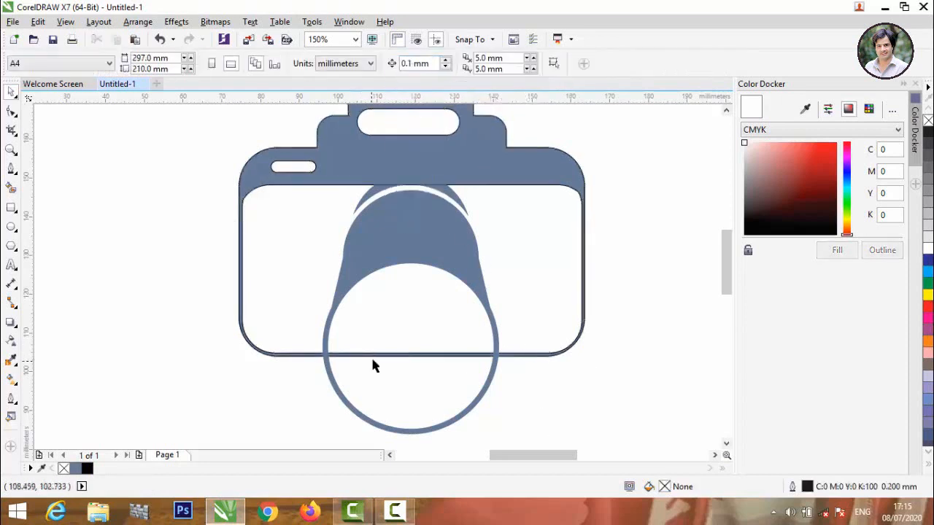
pyautogui.click(379, 357)
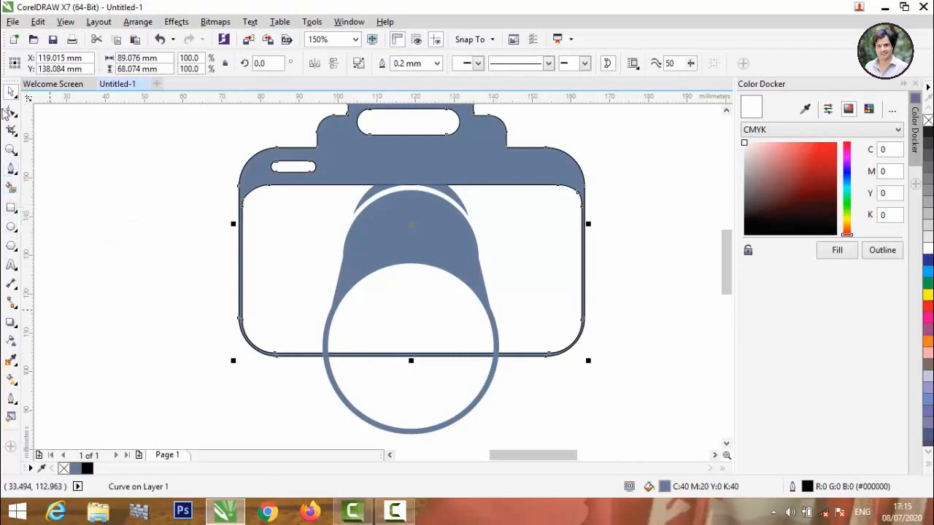
pyautogui.click(928, 121)
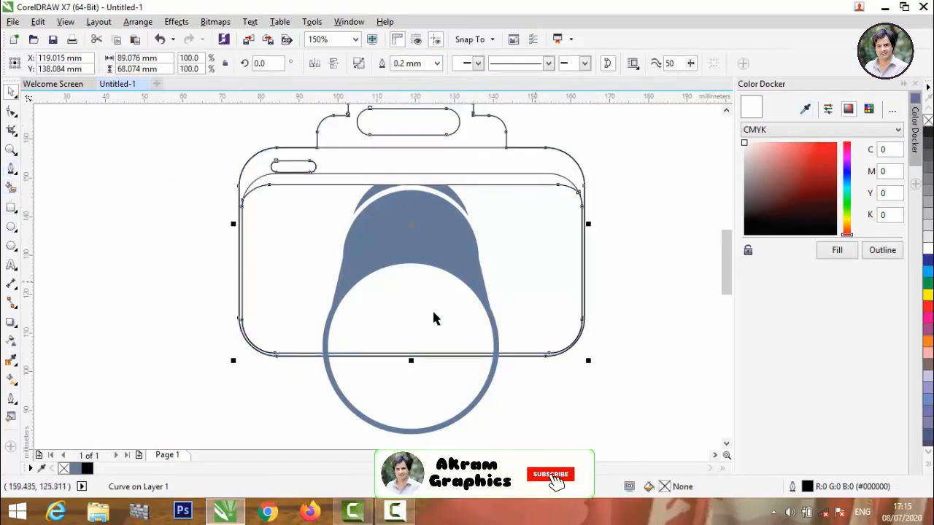
# Smart Fill the camera's top band and the handle area around its slot blue-grey.
pyautogui.click(11, 183)
pyautogui.click(342, 158)
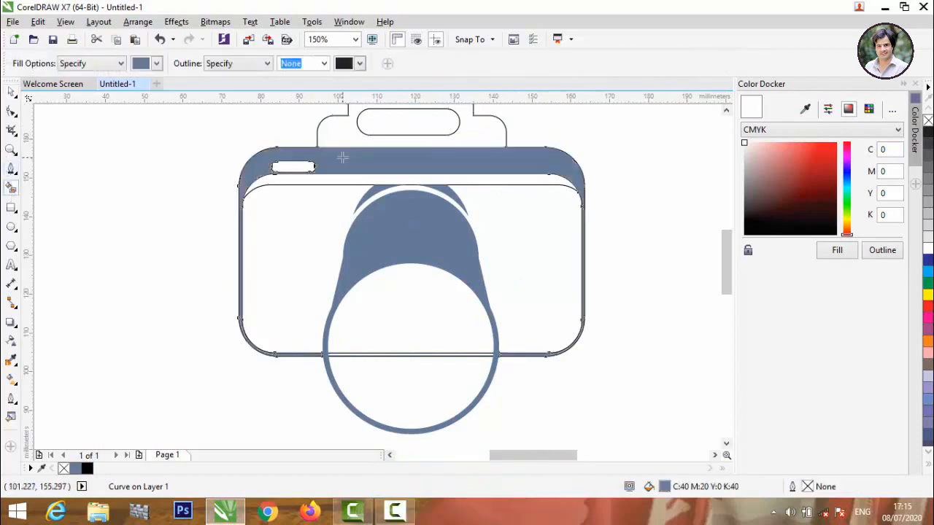
pyautogui.click(356, 124)
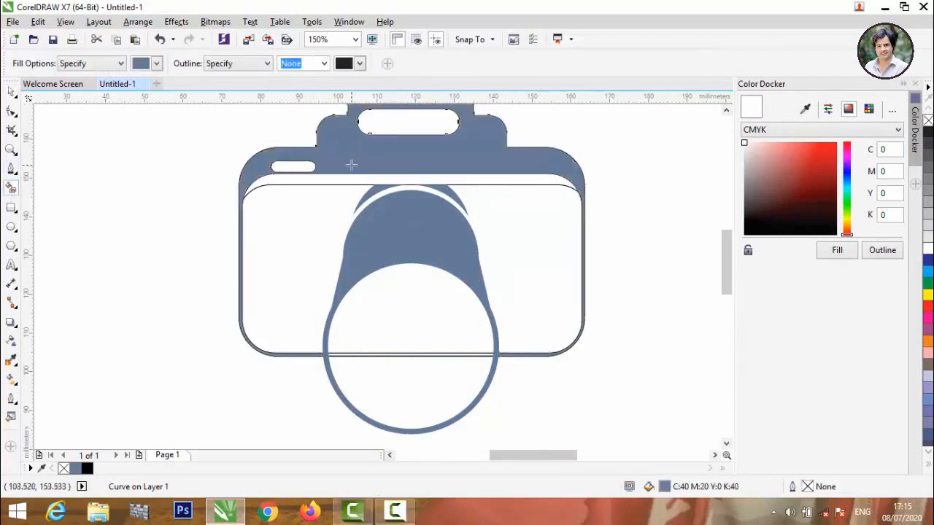
pyautogui.scroll(-2, 351, 166)
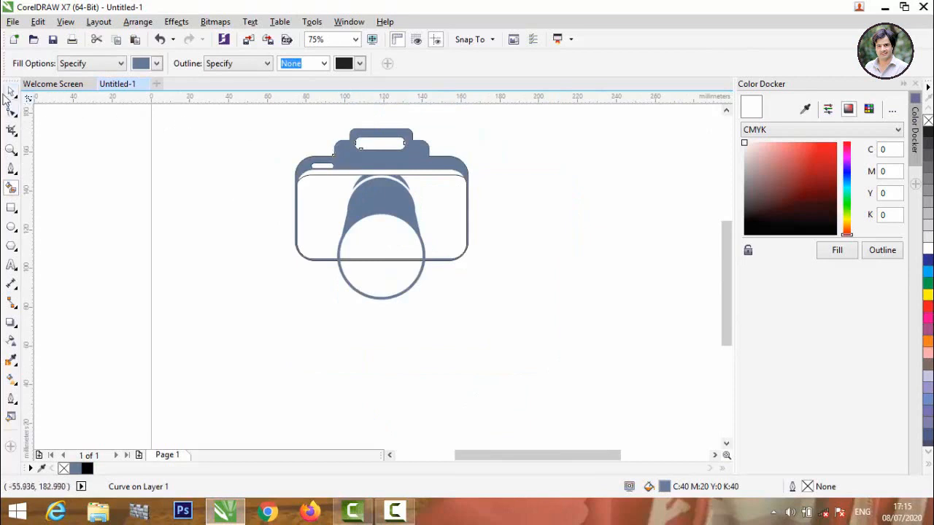
pyautogui.click(11, 93)
pyautogui.click(161, 285)
# Smart Fill the thin white gap below the top band blue-grey.
pyautogui.scroll(-1, 219, 205)
pyautogui.scroll(2, 240, 226)
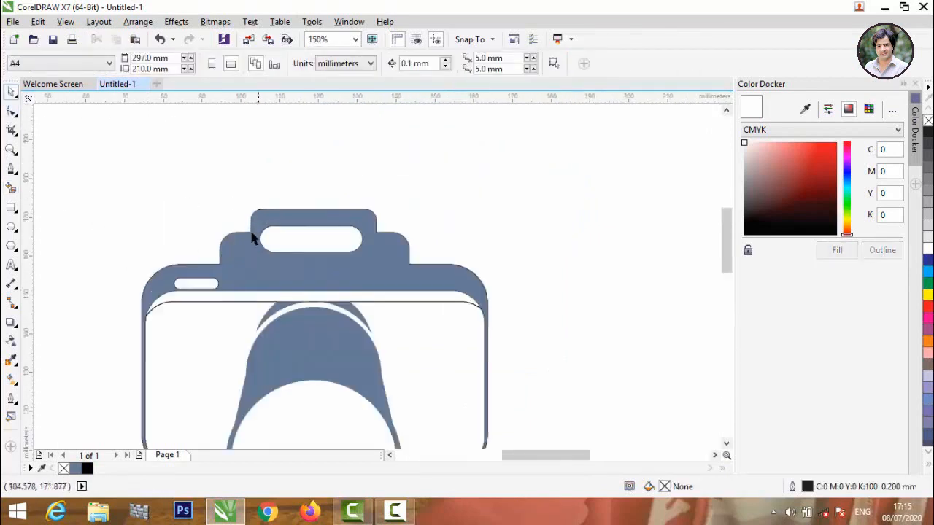
pyautogui.click(11, 187)
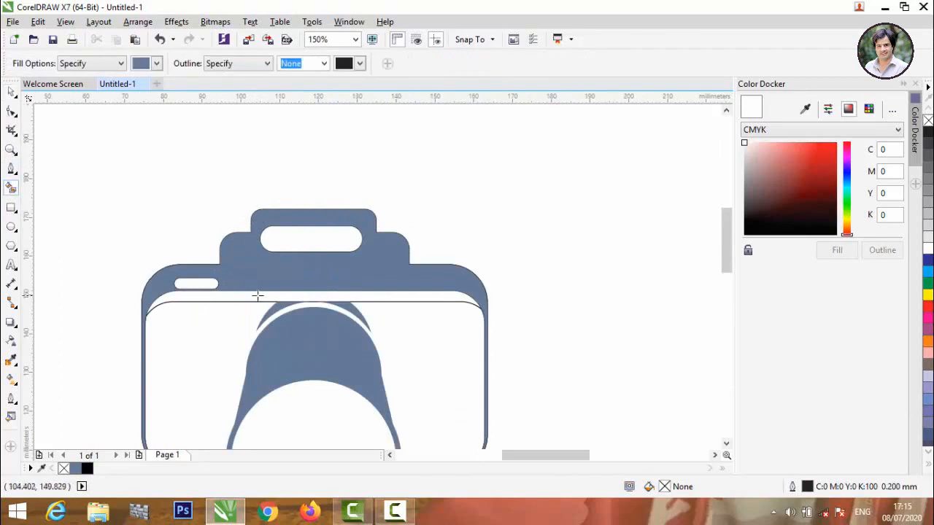
pyautogui.click(258, 295)
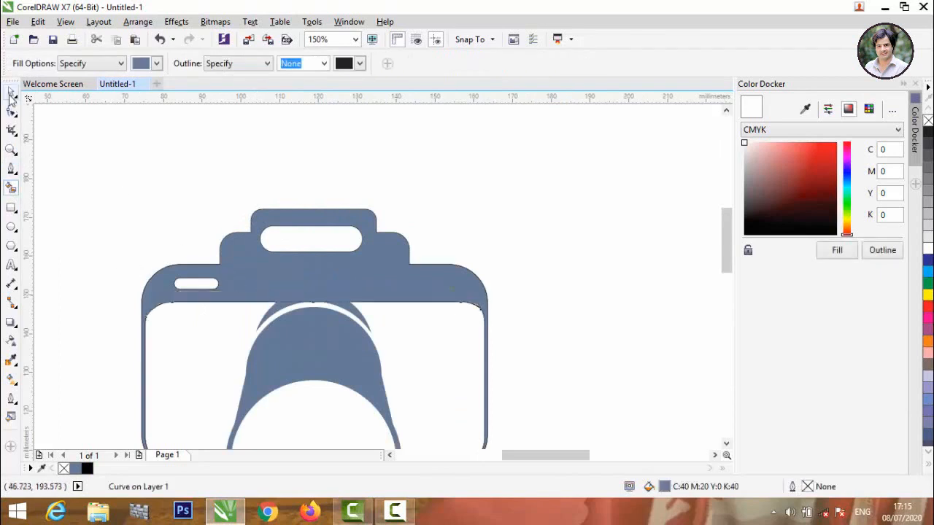
pyautogui.click(11, 93)
pyautogui.click(65, 144)
pyautogui.scroll(-1, 234, 287)
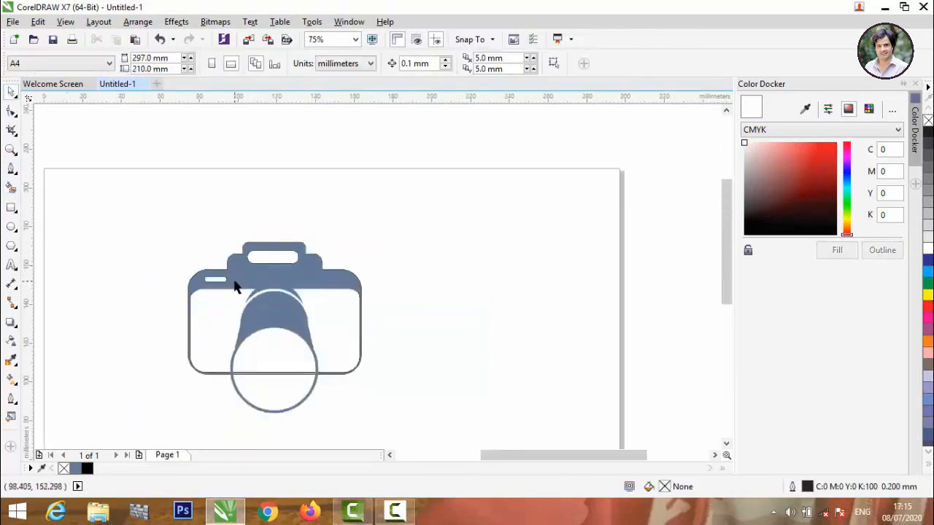
pyautogui.scroll(1, 233, 287)
# Weld the blue-grey strip into the camera's top band.
pyautogui.click(253, 296)
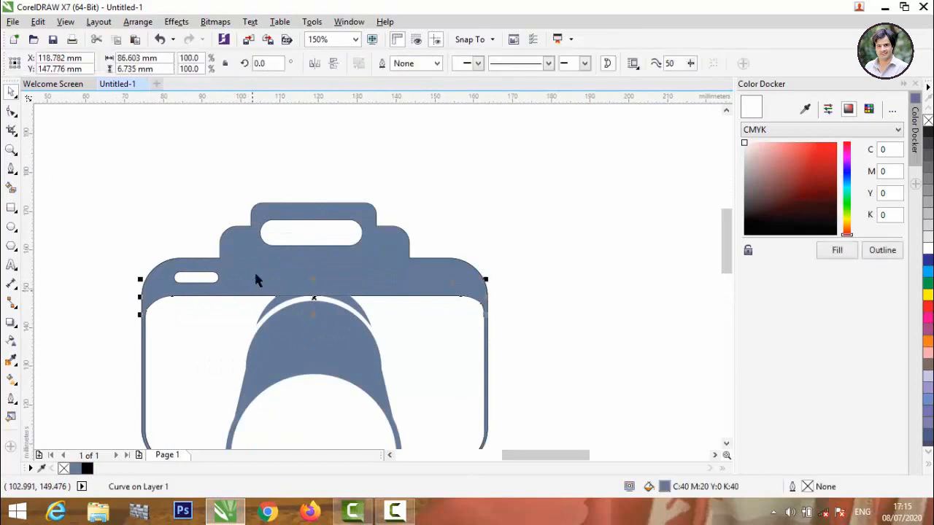
pyautogui.keyDown('shift'); pyautogui.click(248, 261); pyautogui.keyUp('shift')
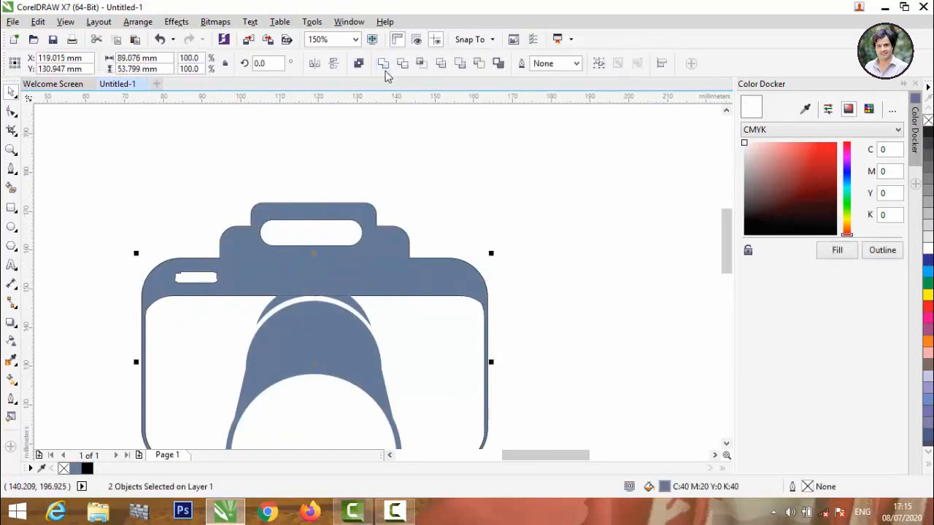
pyautogui.click(419, 177)
pyautogui.scroll(-1, 418, 177)
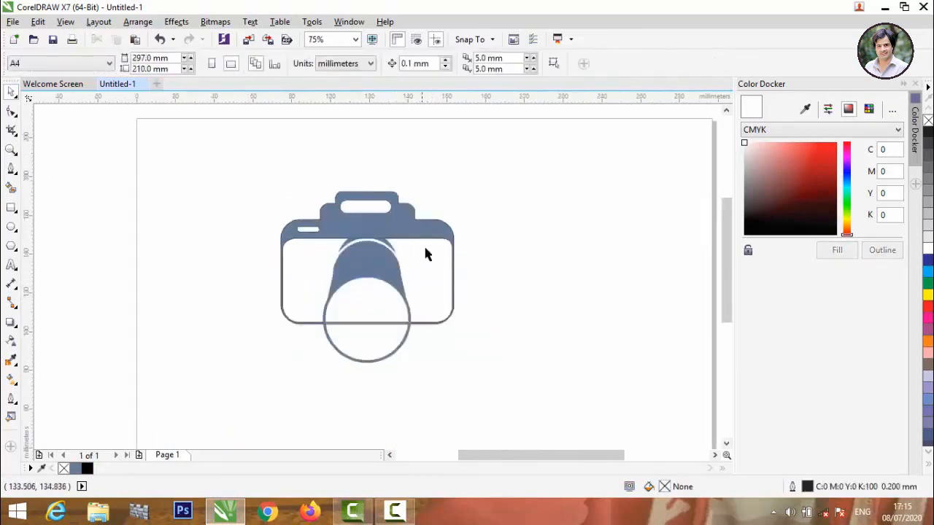
pyautogui.scroll(1, 384, 306)
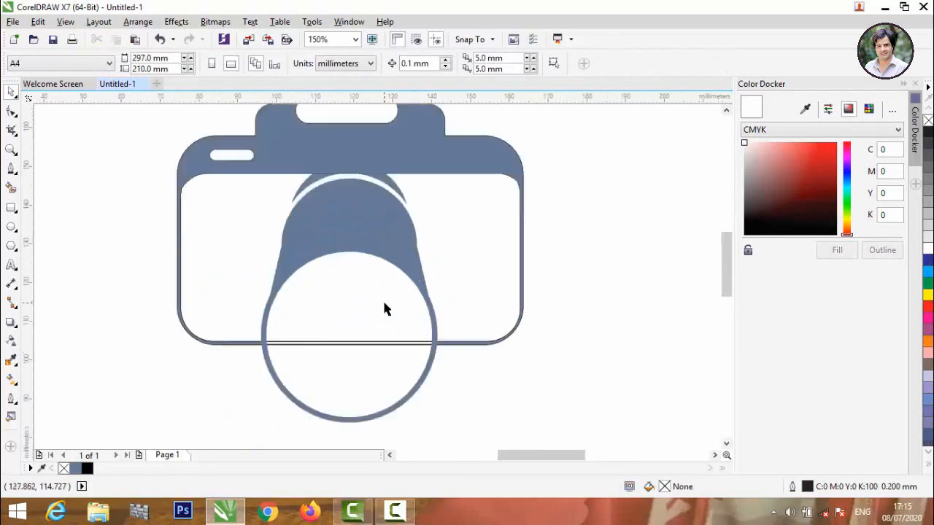
# Fill the lens barrel shape grey.
pyautogui.click(369, 226)
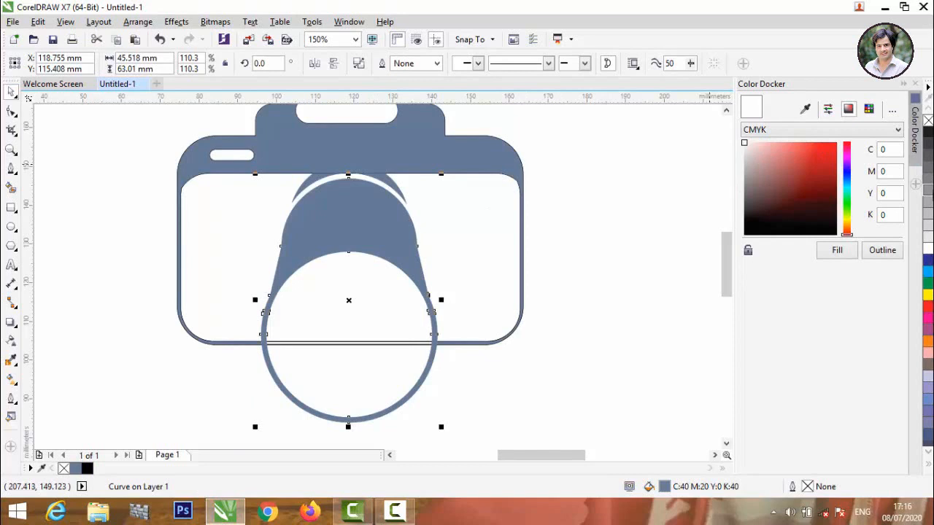
pyautogui.click(927, 206)
pyautogui.click(537, 216)
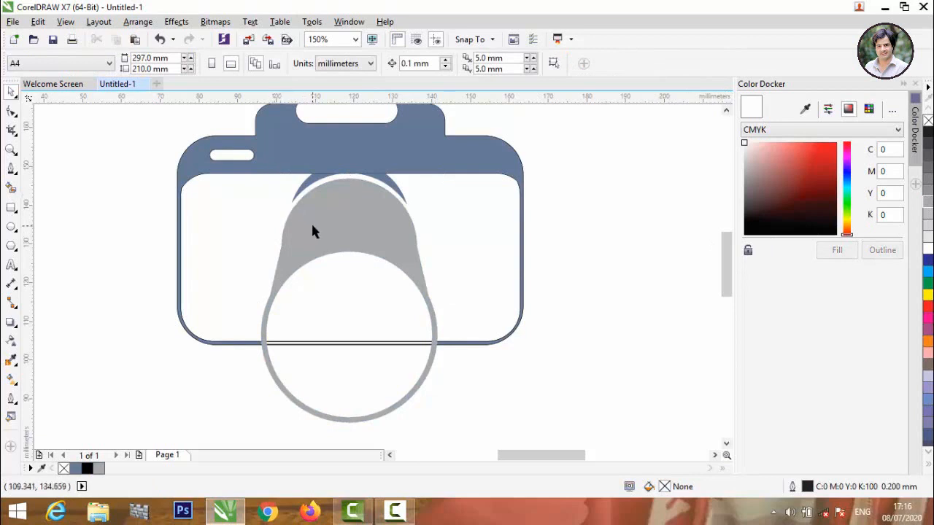
pyautogui.scroll(-2, 311, 226)
pyautogui.scroll(4, 309, 285)
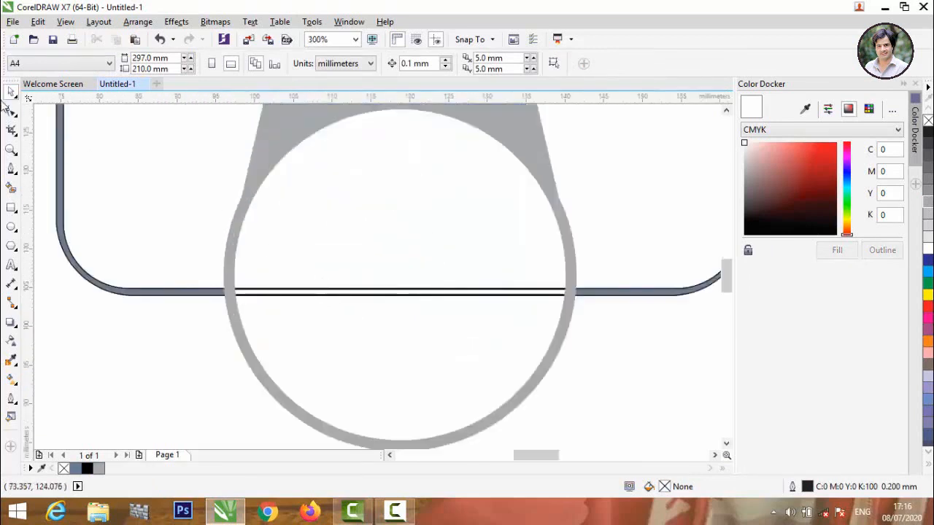
pyautogui.scroll(-4, 300, 241)
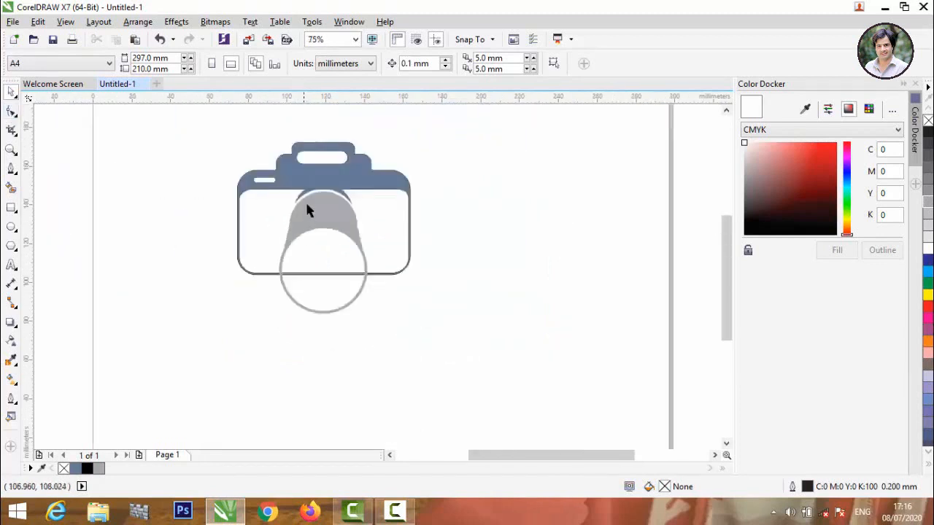
pyautogui.scroll(2, 305, 171)
# Fill the stepped handle and camera body red (C0 M100 Y100 K0).
pyautogui.click(305, 168)
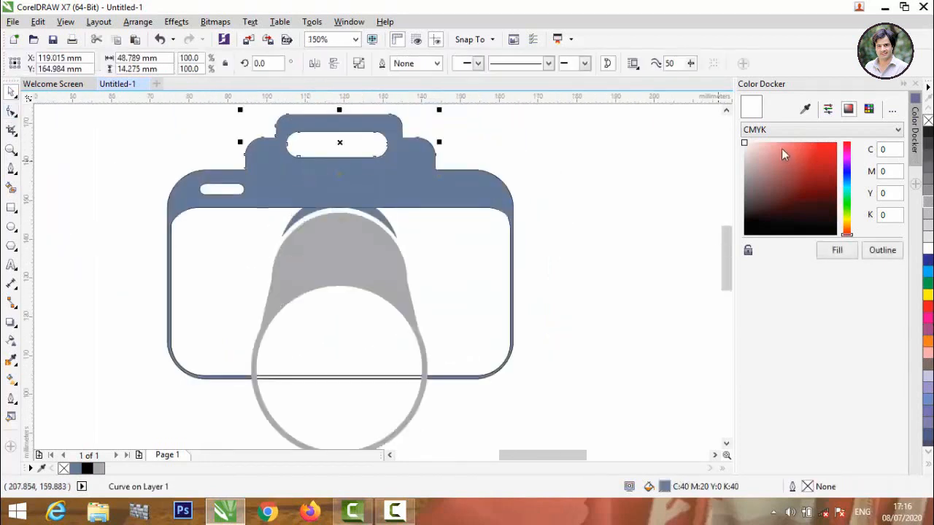
pyautogui.click(836, 144)
pyautogui.click(838, 251)
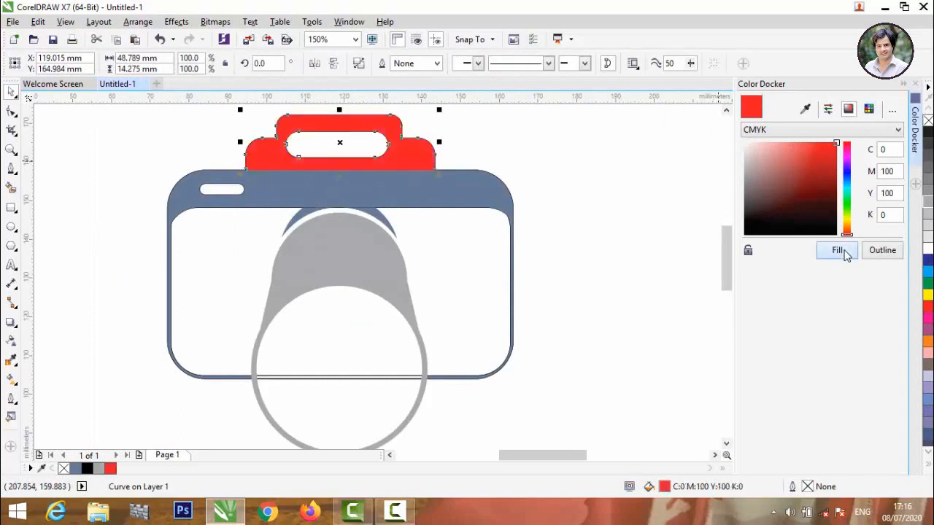
pyautogui.click(431, 185)
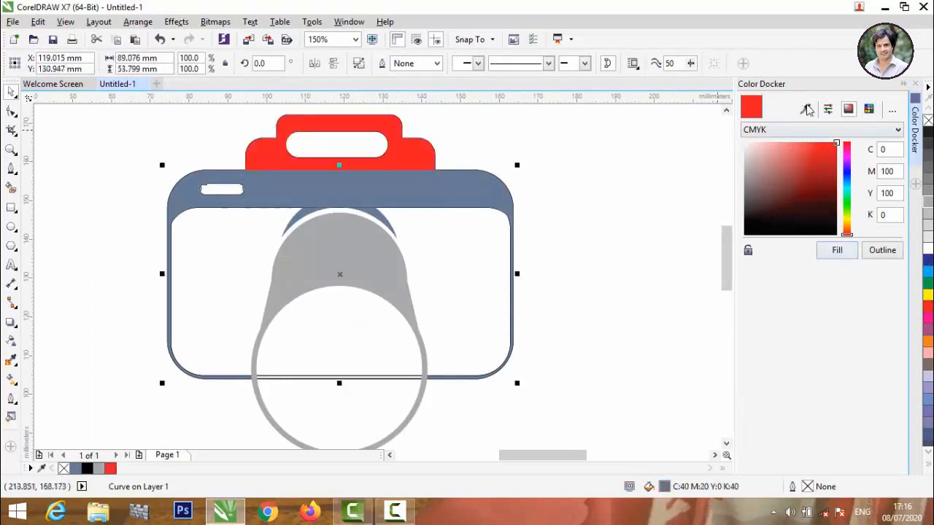
pyautogui.click(837, 250)
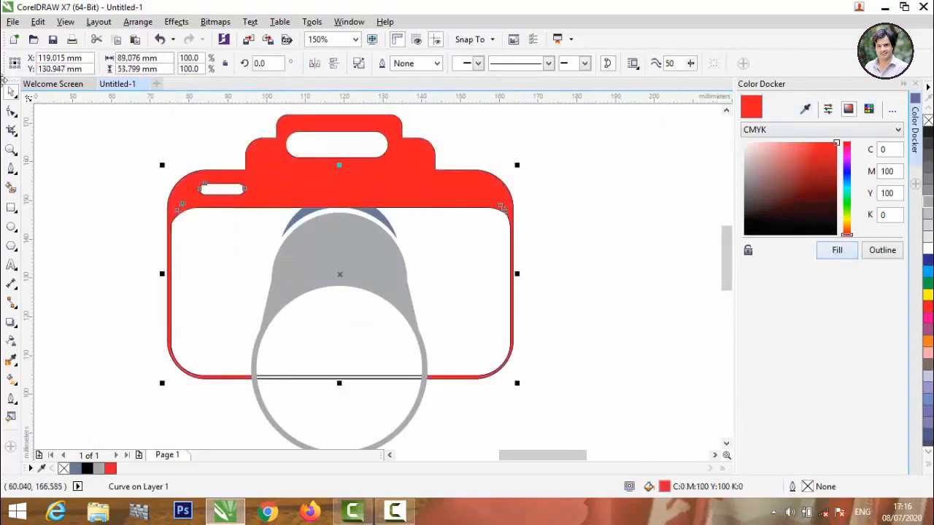
# Weld the red handle and camera body into one shape.
pyautogui.click(41, 124)
pyautogui.click(306, 199)
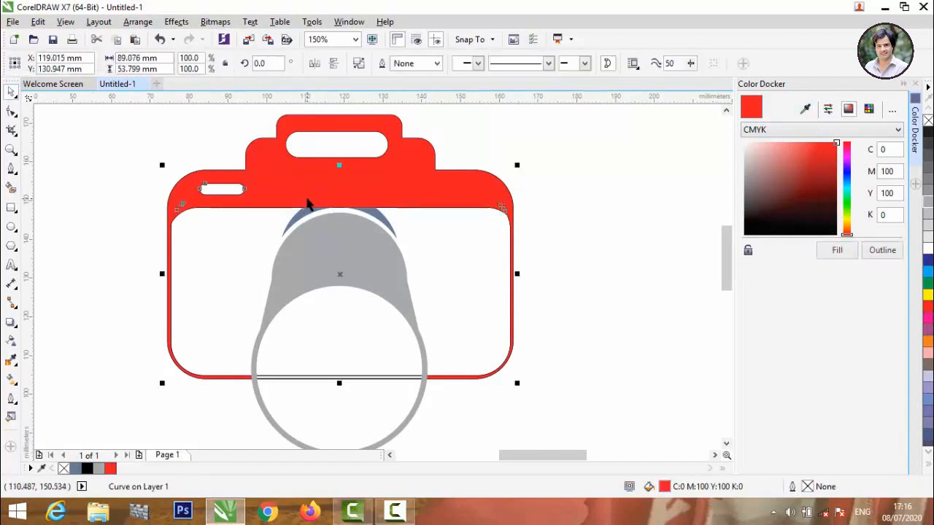
pyautogui.keyDown('shift'); pyautogui.click(268, 143); pyautogui.keyUp('shift')
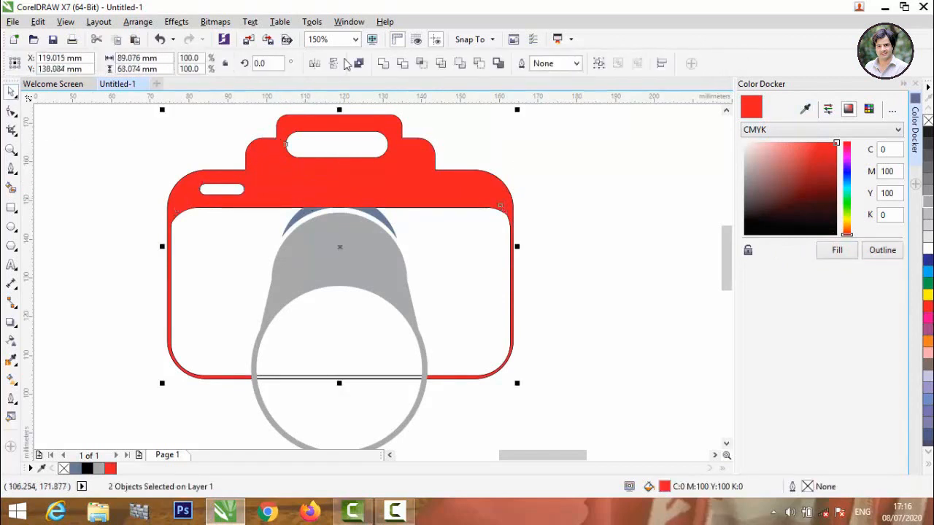
pyautogui.click(383, 64)
pyautogui.click(594, 179)
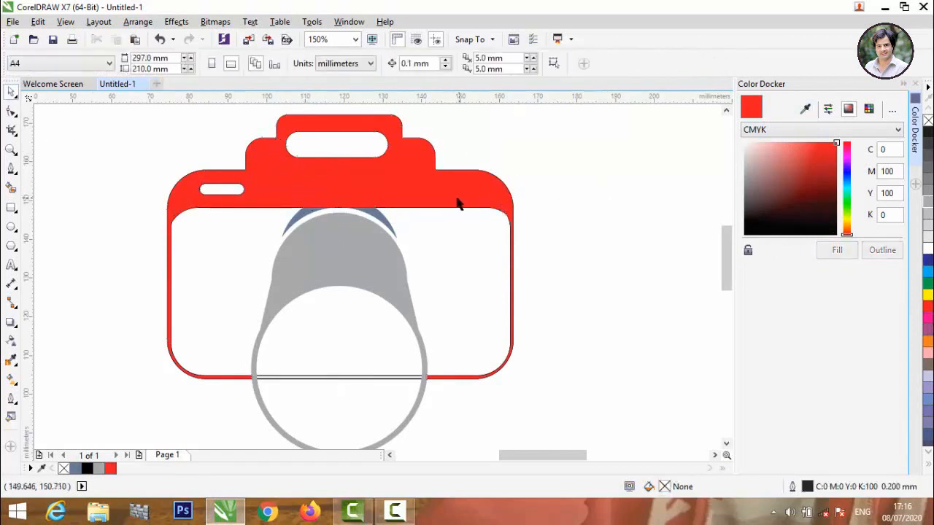
# Fill the right and left crescent pieces above the lens red.
pyautogui.click(380, 223)
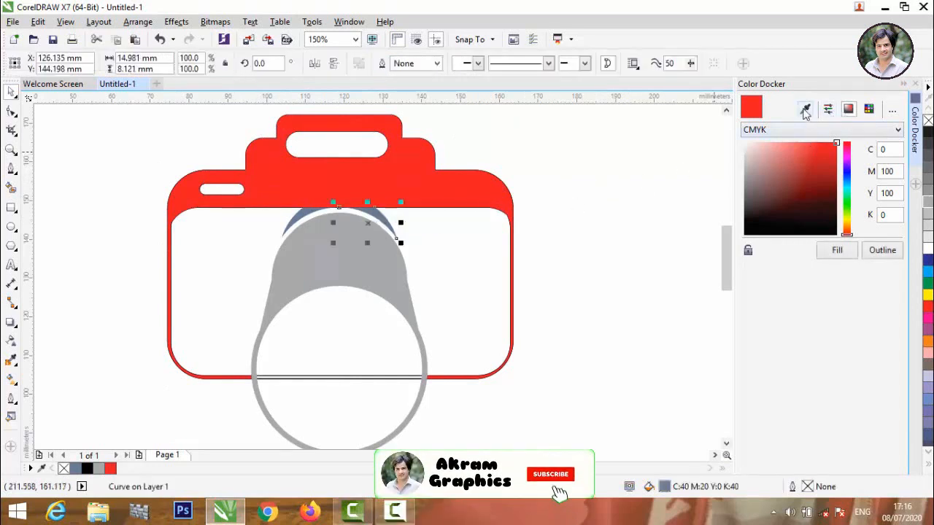
pyautogui.click(806, 109)
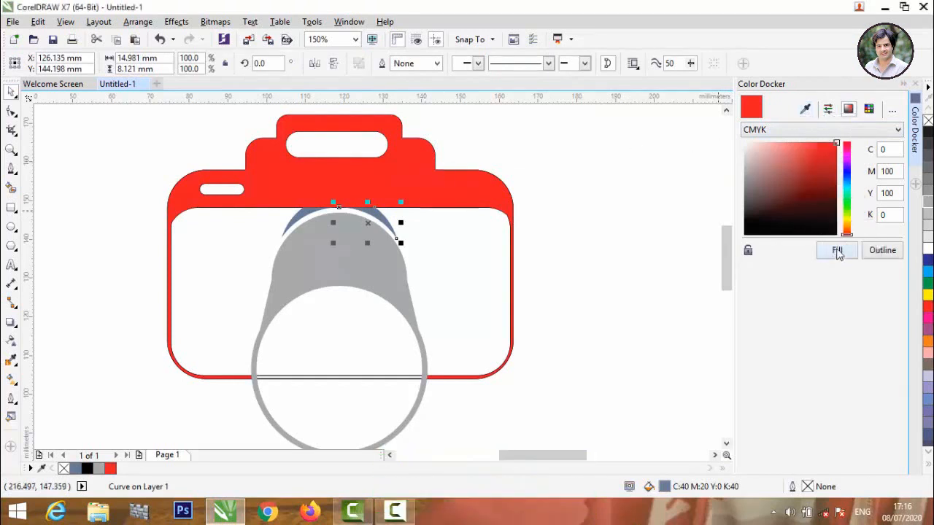
pyautogui.click(837, 250)
pyautogui.click(305, 212)
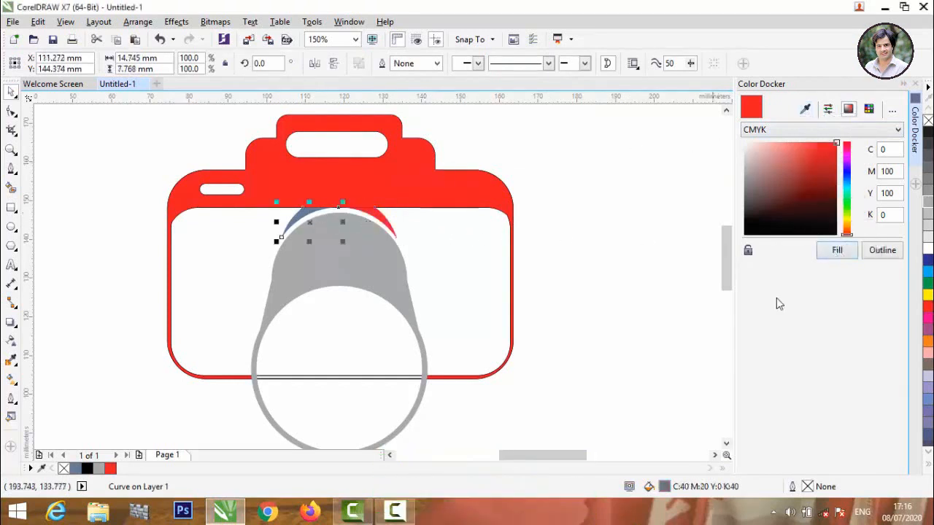
pyautogui.click(837, 251)
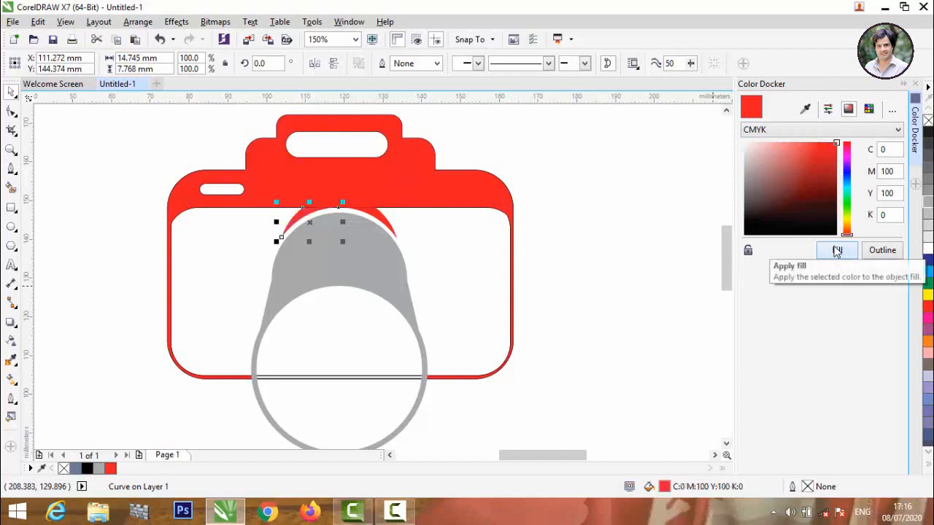
# Darken the lens to a deeper grey (K60).
pyautogui.click(384, 246)
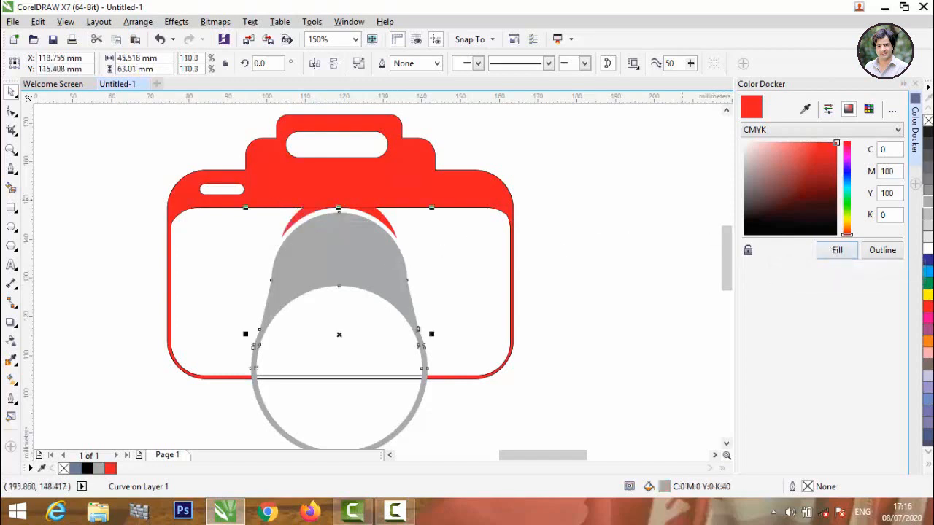
pyautogui.click(928, 190)
pyautogui.click(928, 178)
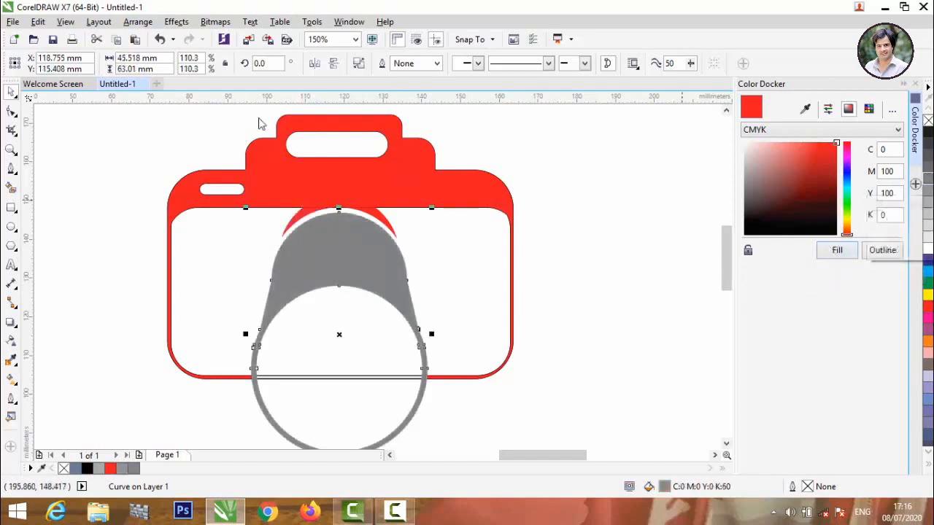
pyautogui.scroll(-2, 346, 240)
pyautogui.click(193, 180)
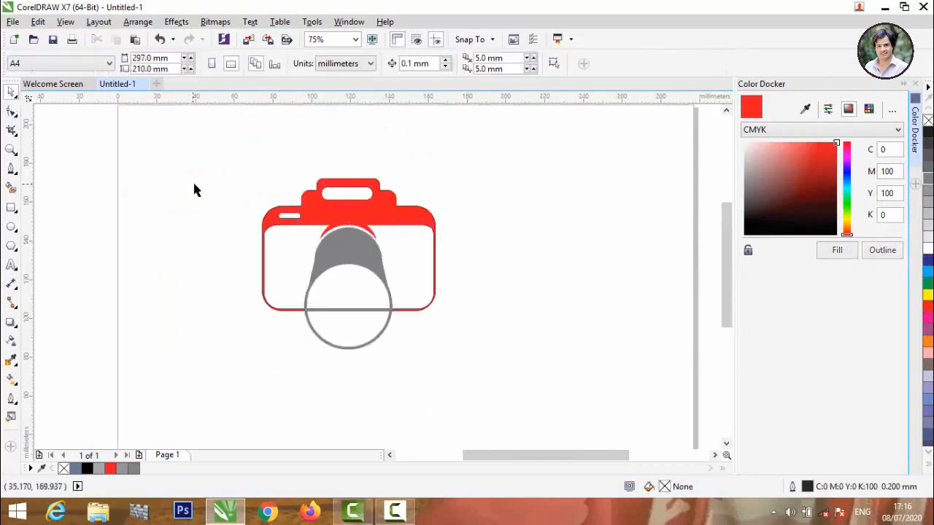
# Remove outlines from all camera parts and group them together.
pyautogui.moveTo(158, 136); pyautogui.dragTo(516, 397)
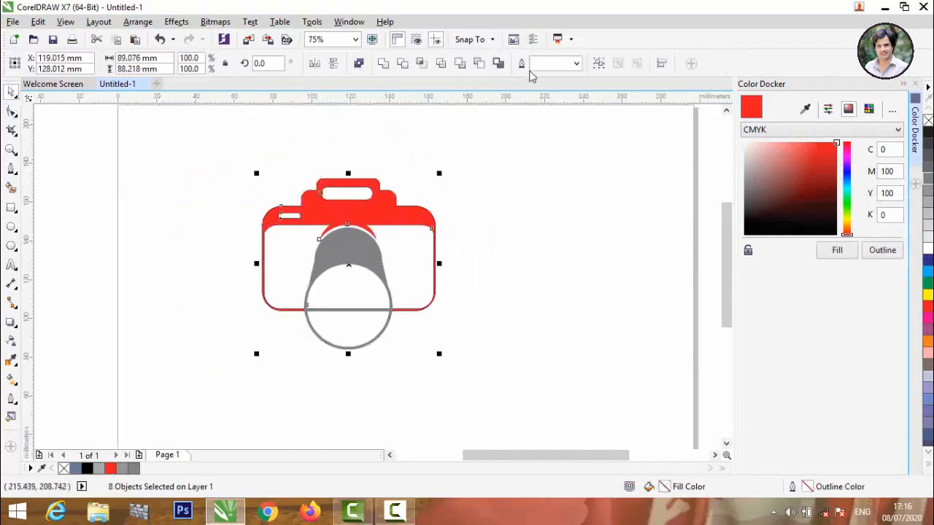
pyautogui.click(576, 64)
pyautogui.click(556, 73)
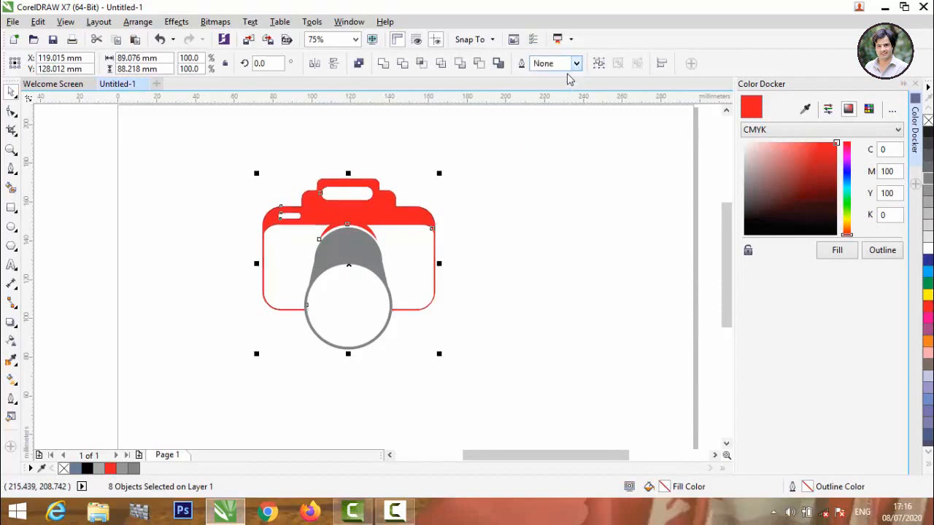
pyautogui.click(599, 65)
pyautogui.click(456, 217)
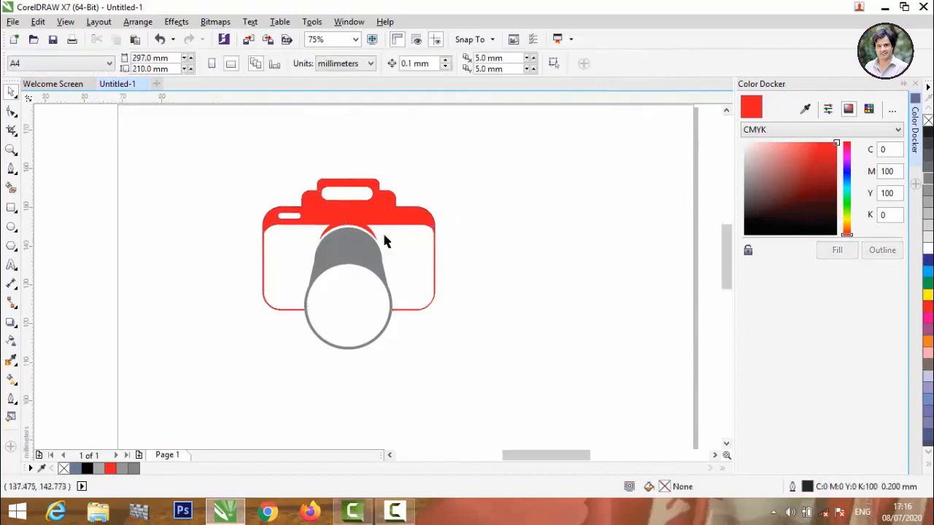
pyautogui.scroll(1, 382, 230)
pyautogui.scroll(-1, 382, 231)
pyautogui.scroll(1, 325, 348)
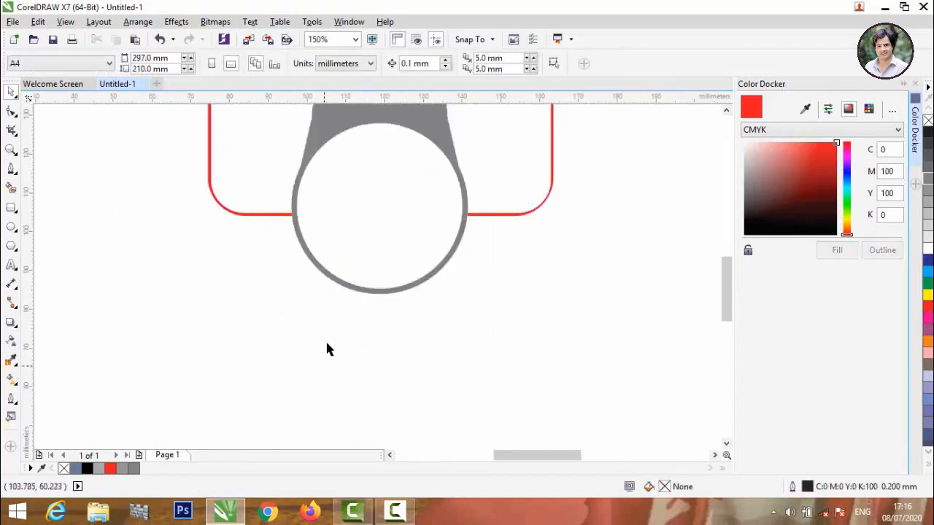
pyautogui.scroll(-1, 325, 348)
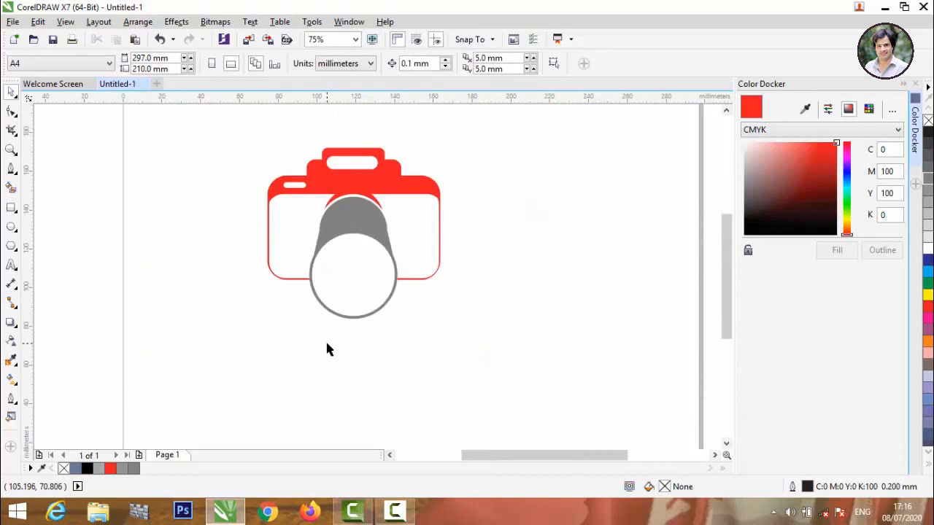
pyautogui.click(11, 168)
pyautogui.click(12, 266)
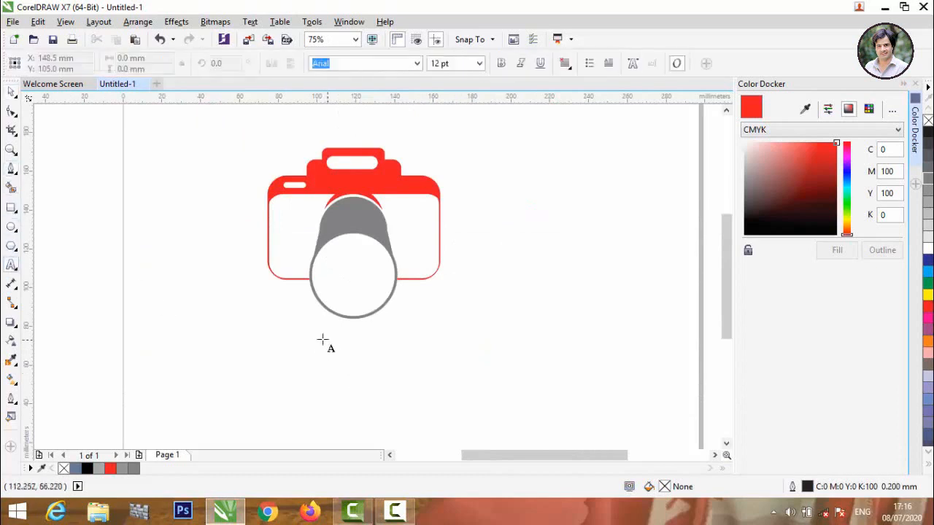
pyautogui.click(274, 334)
pyautogui.write('Khan')
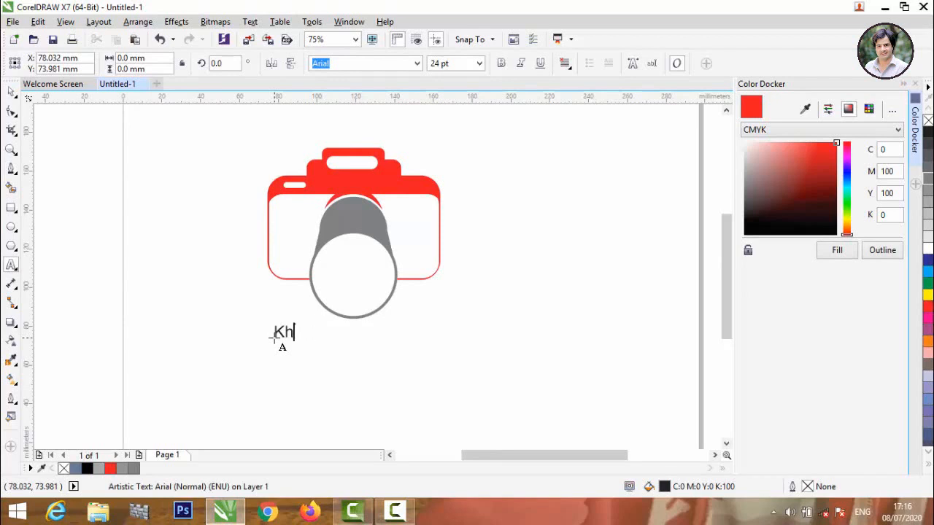
pyautogui.press('capslock')
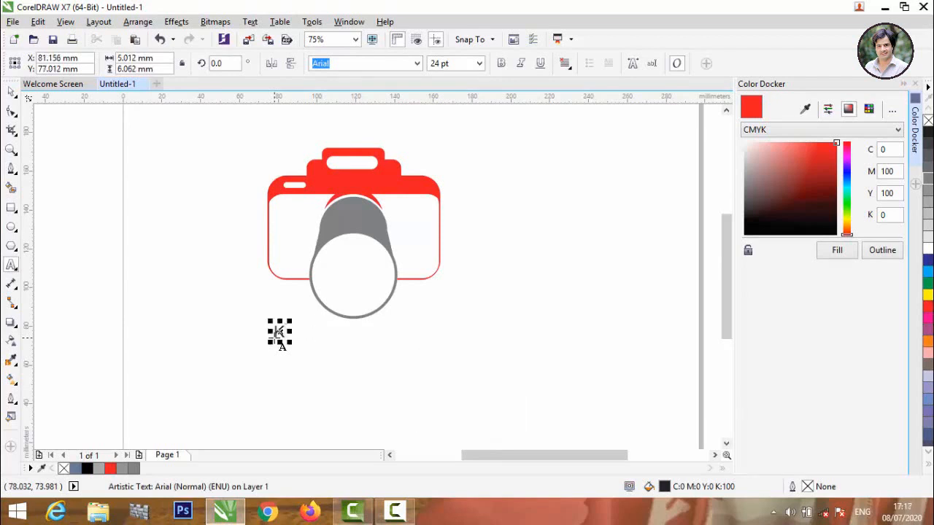
pyautogui.press('BackSpace')
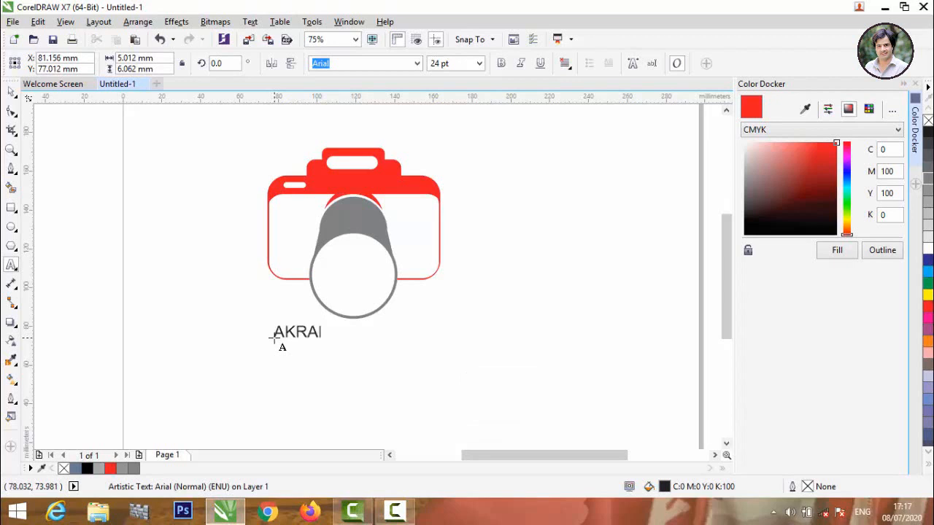
pyautogui.write('HAN PHOT')
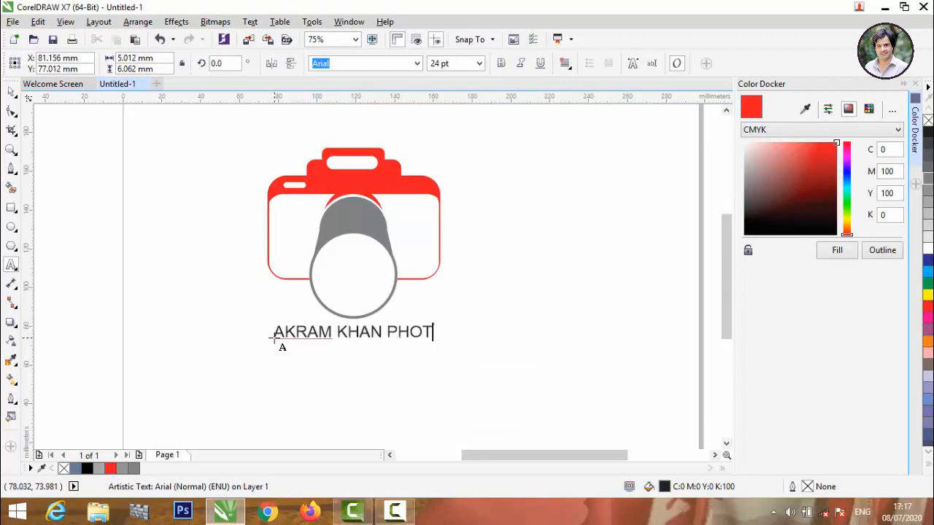
pyautogui.write('OGRAPHY')
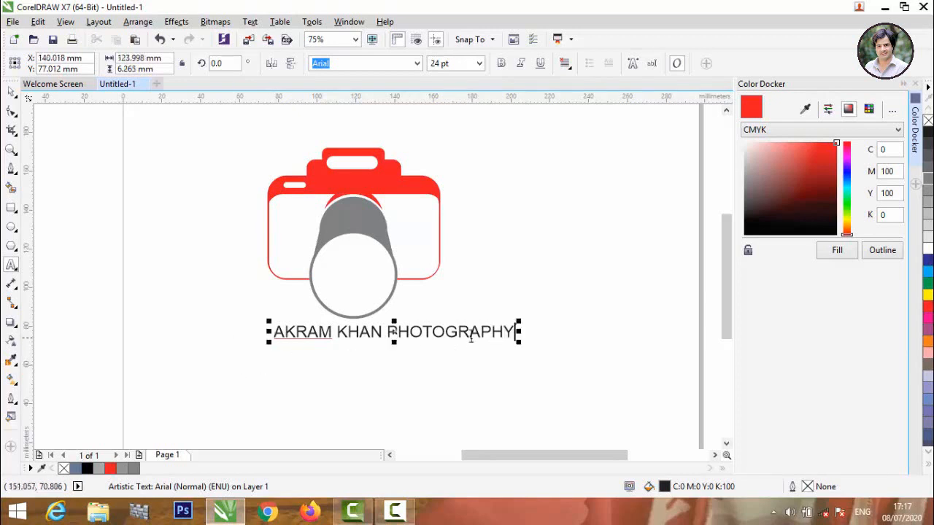
# Set the caption in Arial Rounded MT Bold.
pyautogui.moveTo(515, 332); pyautogui.dragTo(271, 349)
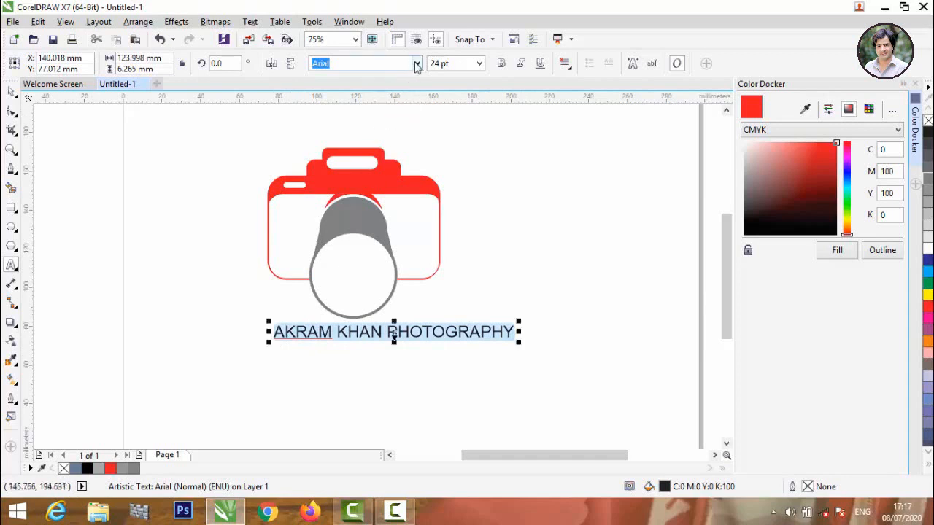
pyautogui.click(416, 63)
pyautogui.click(379, 101)
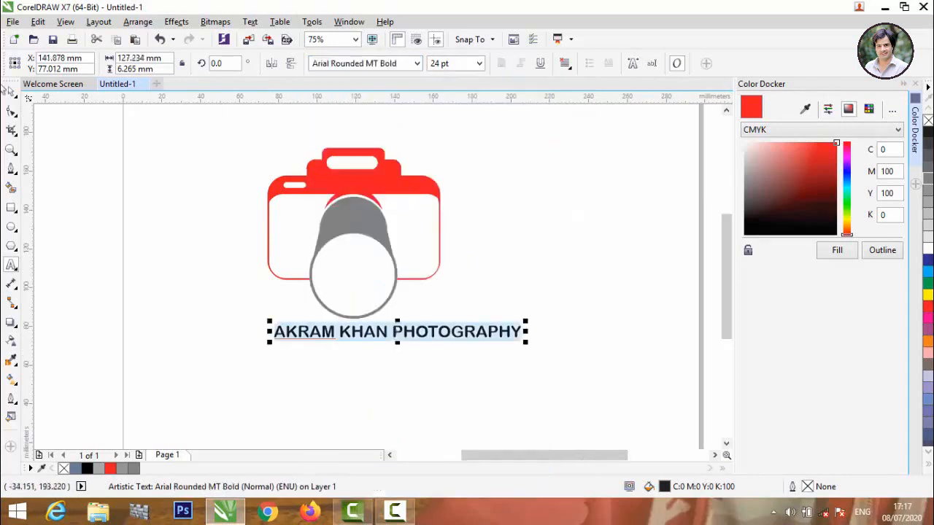
pyautogui.click(10, 92)
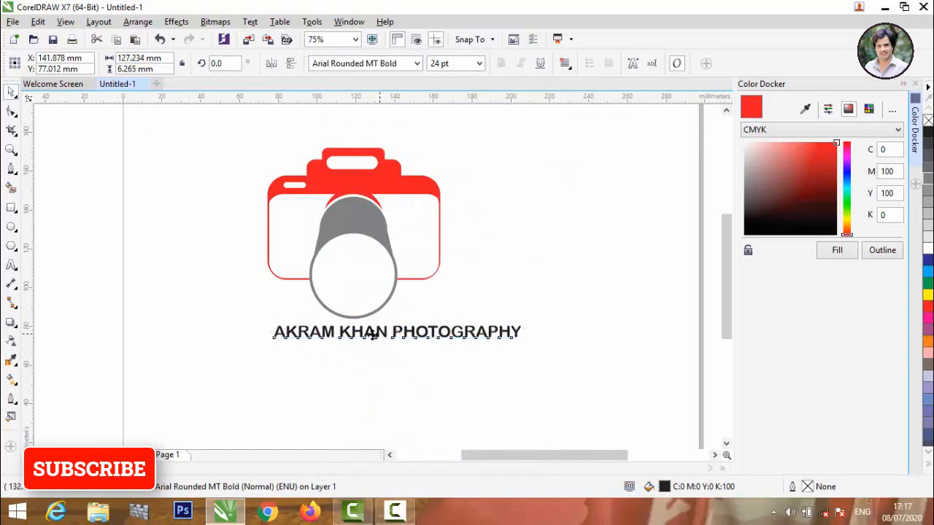
# Position the caption just beneath the camera and fill it red.
pyautogui.moveTo(395, 333); pyautogui.dragTo(336, 351)
pyautogui.click(421, 312)
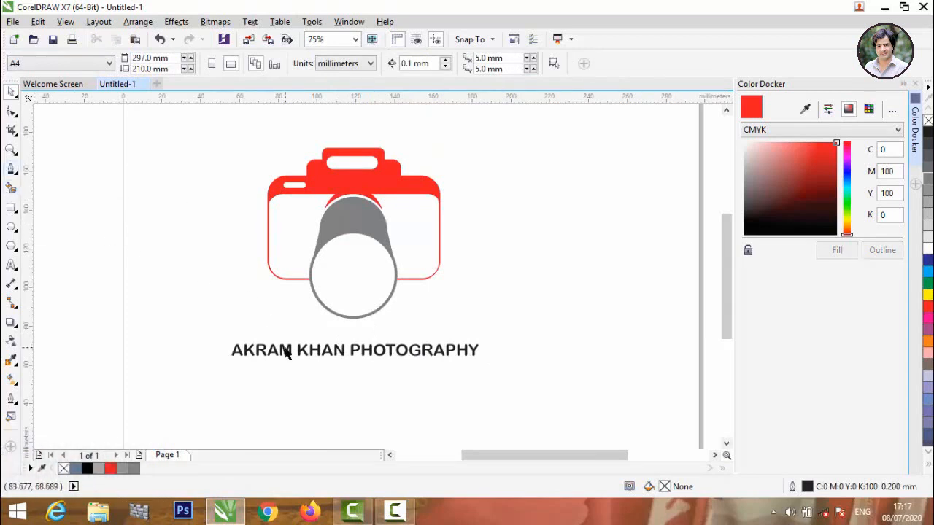
pyautogui.scroll(2, 306, 355)
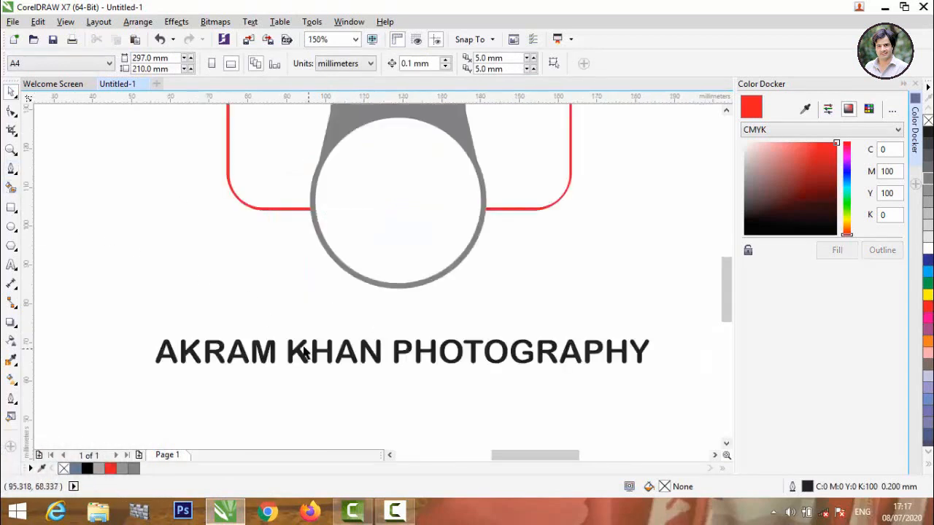
pyautogui.moveTo(300, 353); pyautogui.dragTo(296, 335)
pyautogui.click(837, 251)
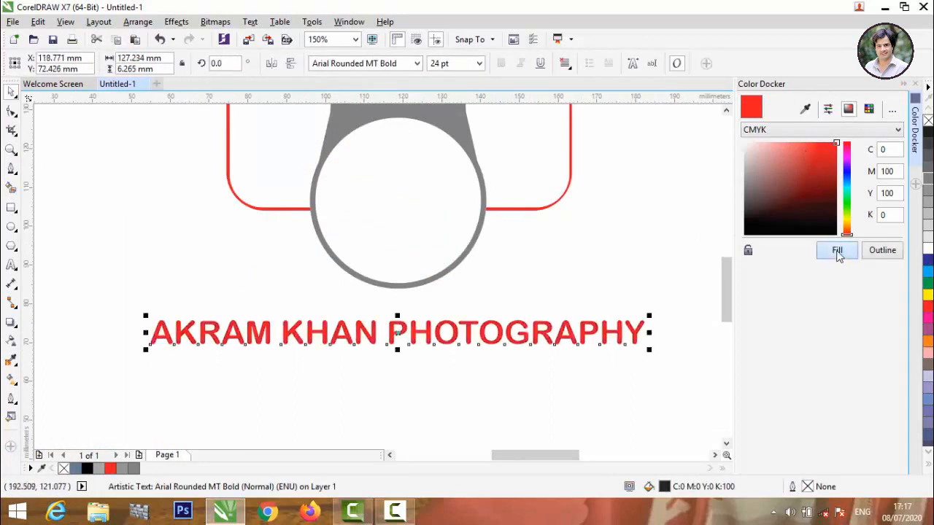
pyautogui.click(232, 231)
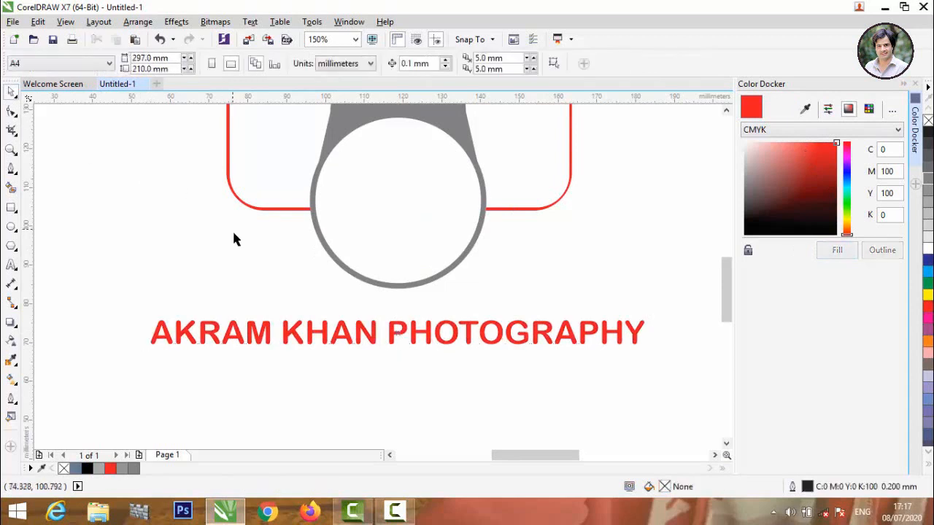
pyautogui.scroll(-3, 232, 231)
pyautogui.scroll(1, 259, 262)
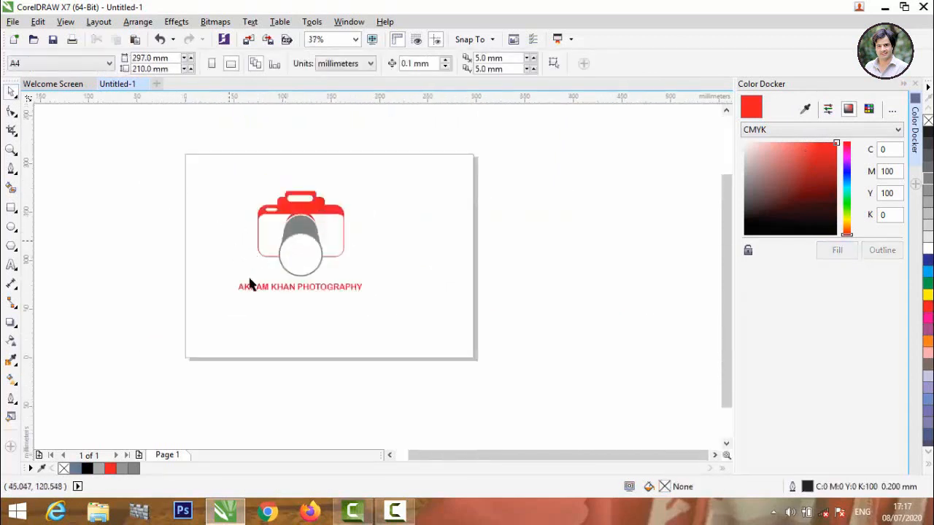
pyautogui.scroll(1, 290, 277)
# Group the camera with its caption and move the logo off the page.
pyautogui.click(290, 297)
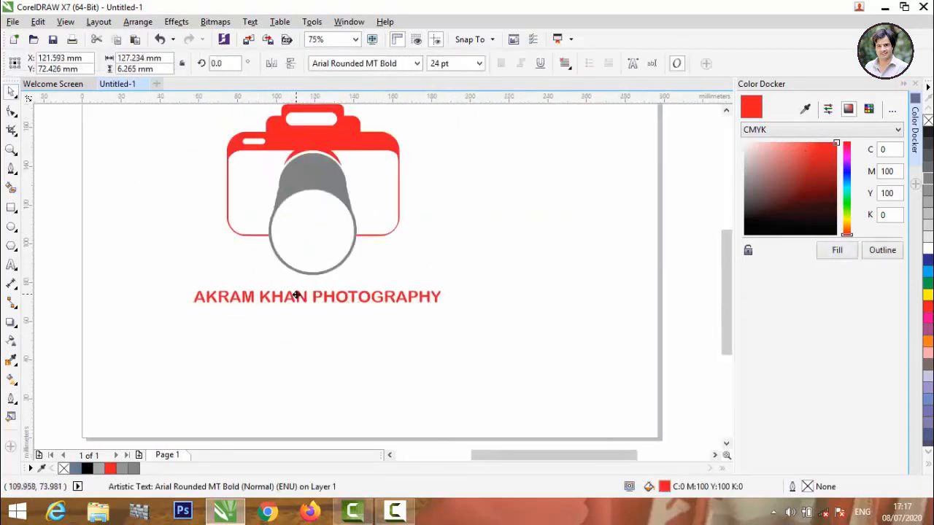
pyautogui.scroll(-1, 297, 298)
pyautogui.moveTo(198, 161); pyautogui.dragTo(416, 372)
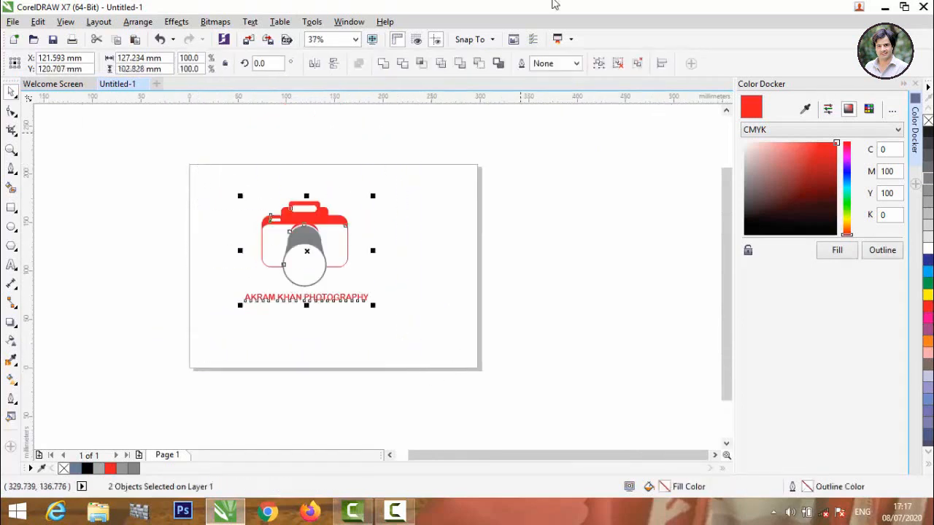
pyautogui.click(598, 64)
pyautogui.click(453, 409)
pyautogui.moveTo(297, 246); pyautogui.dragTo(589, 246)
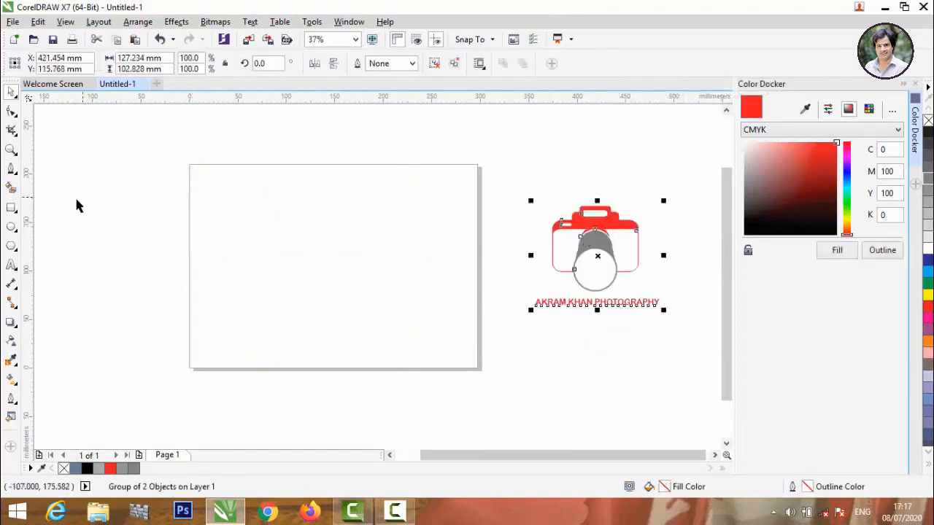
# Draw a page-sized rectangle and fill it rich black (C75 M68 Y65 K90).
pyautogui.click(10, 208)
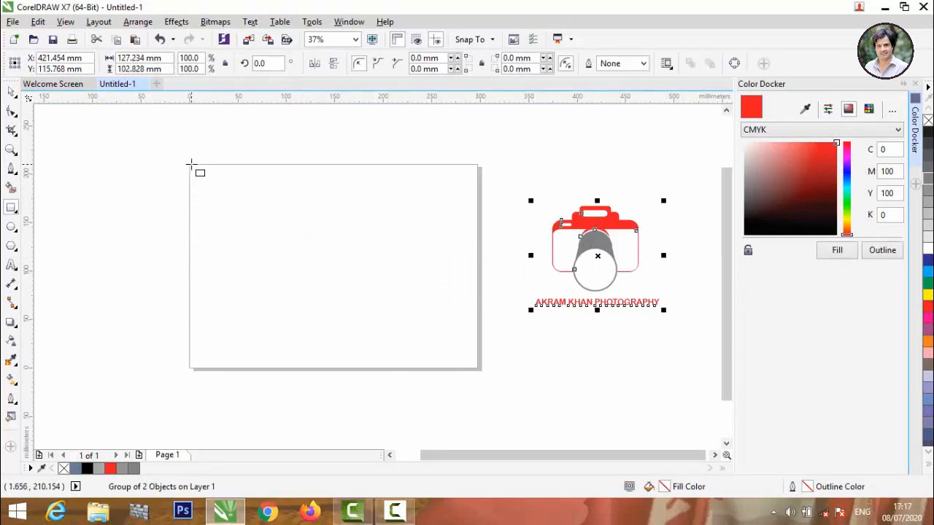
pyautogui.moveTo(188, 163); pyautogui.dragTo(480, 371)
pyautogui.click(826, 199)
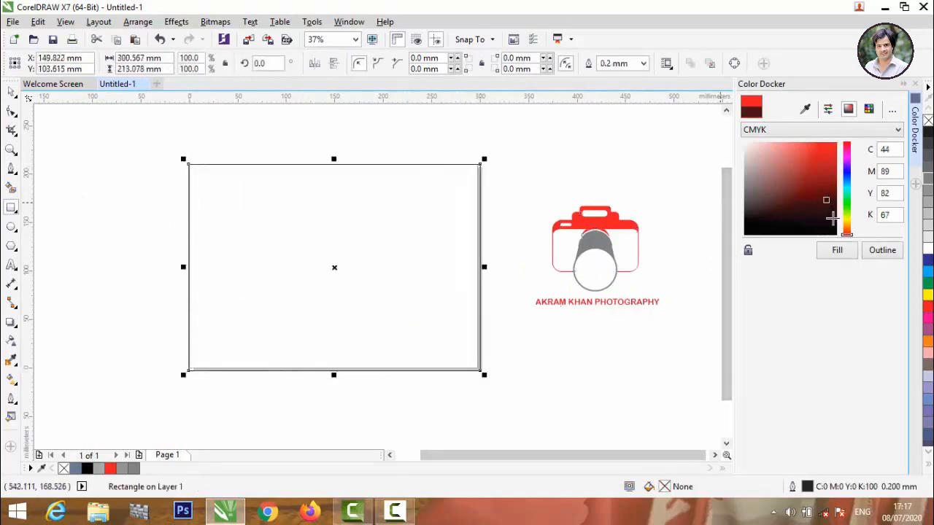
pyautogui.moveTo(832, 217); pyautogui.dragTo(745, 235)
pyautogui.click(837, 251)
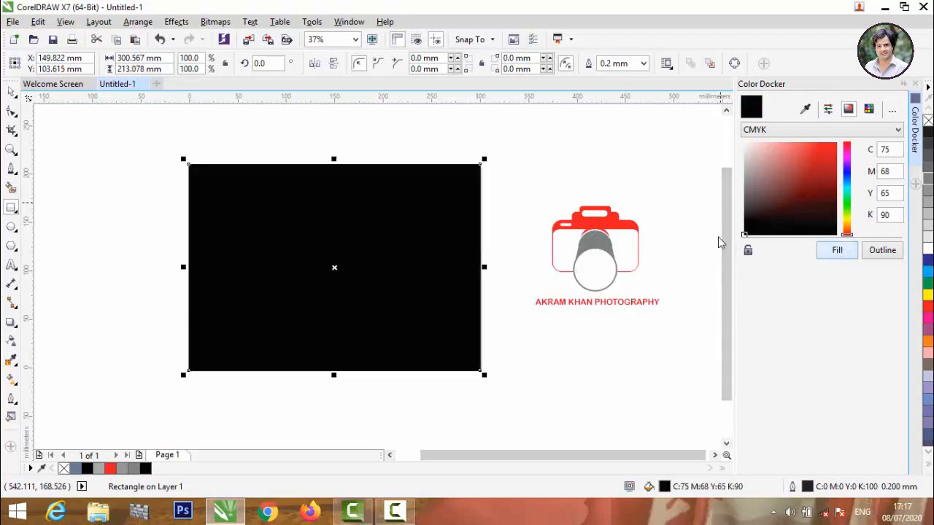
pyautogui.click(503, 261)
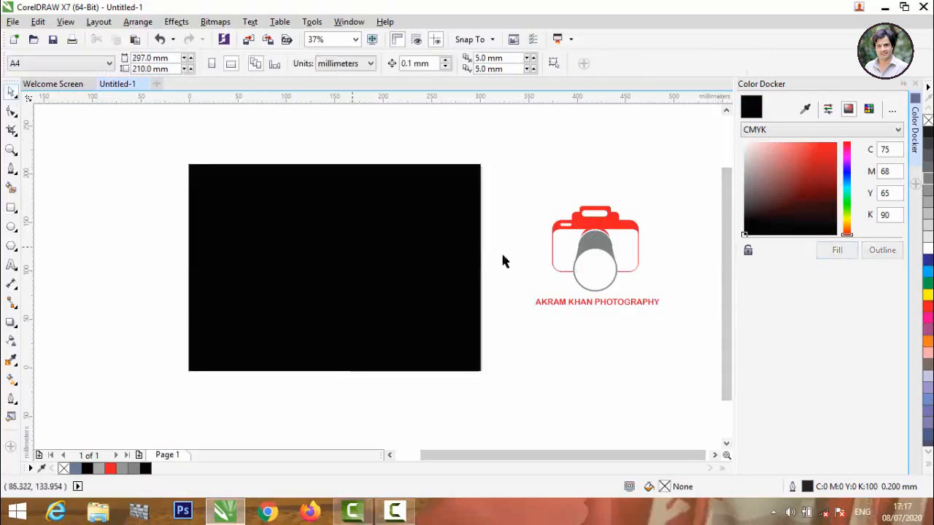
pyautogui.scroll(2, 555, 241)
# Move the logo onto the black rectangle and send the rectangle behind it.
pyautogui.moveTo(641, 228); pyautogui.dragTo(211, 232)
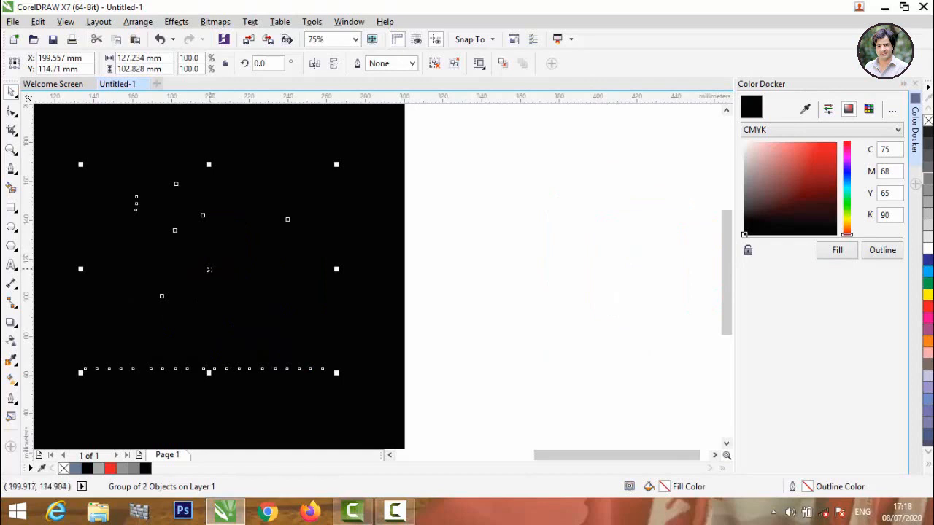
pyautogui.rightClick(209, 270)
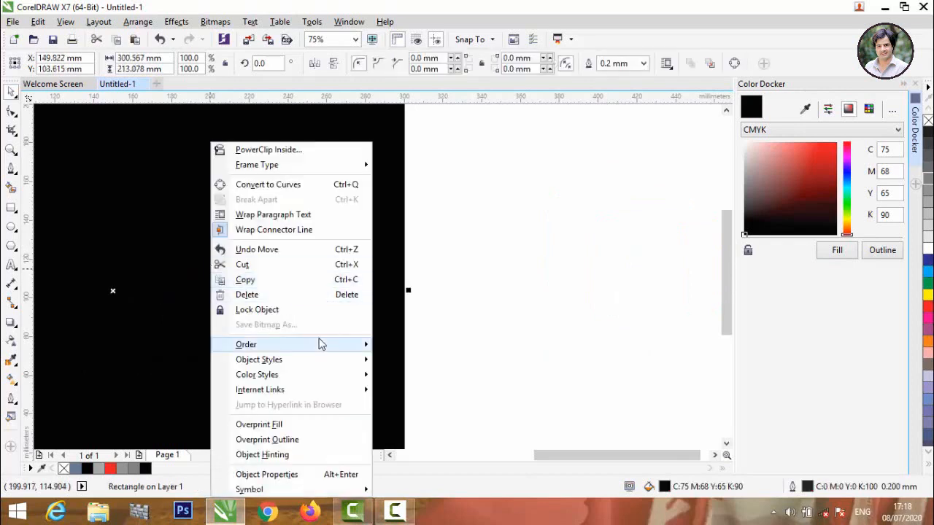
pyautogui.moveTo(354, 347)
pyautogui.click(425, 361)
pyautogui.scroll(-2, 482, 349)
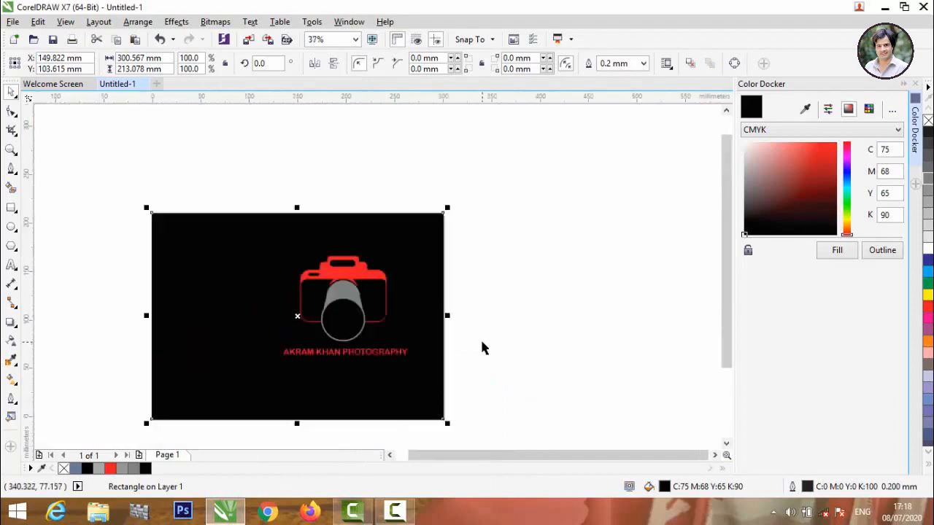
pyautogui.click(106, 198)
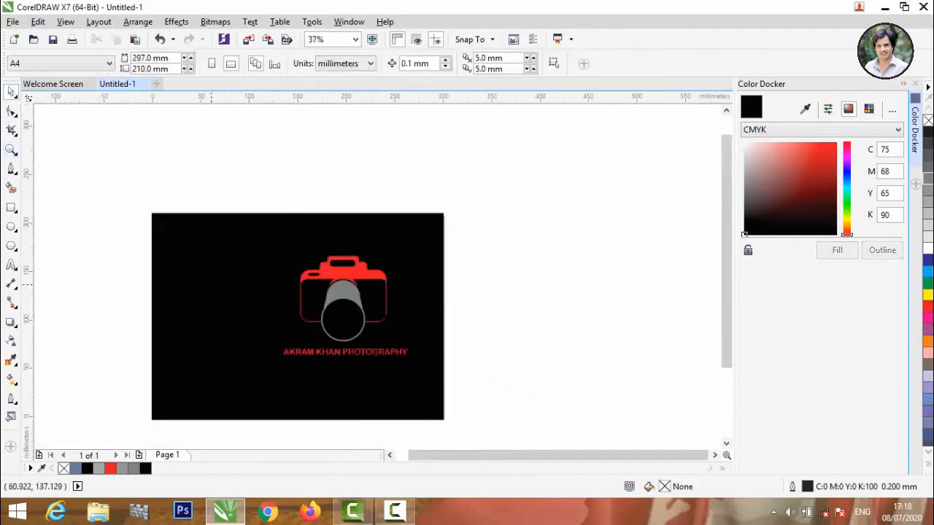
# Centre the camera logo on the black background.
pyautogui.scroll(3, 326, 295)
pyautogui.scroll(-1, 325, 296)
pyautogui.moveTo(360, 296); pyautogui.dragTo(324, 305)
pyautogui.scroll(-1, 444, 234)
pyautogui.scroll(3, 348, 248)
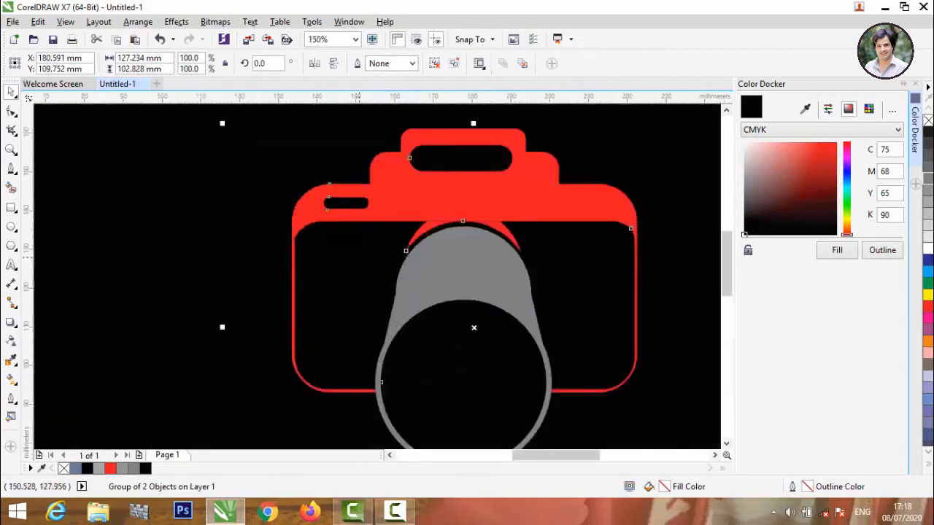
pyautogui.scroll(-1, 348, 248)
pyautogui.click(673, 232)
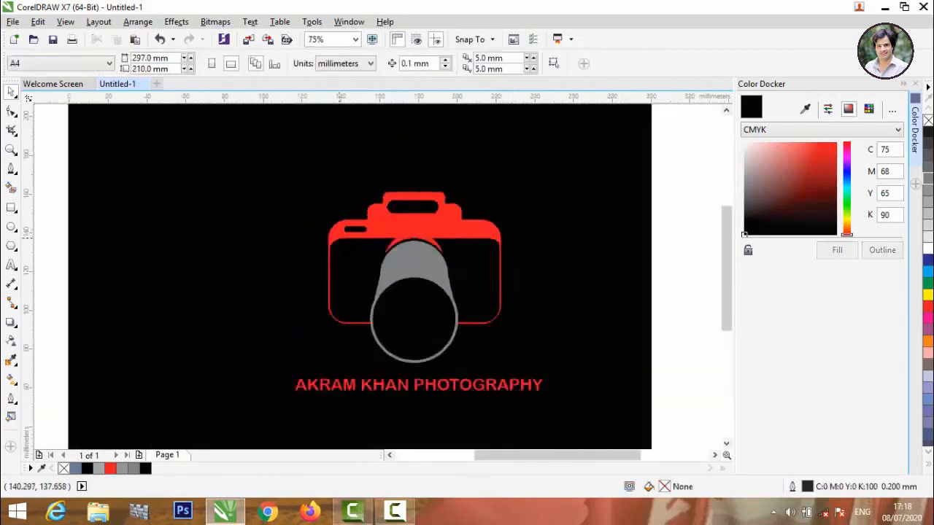
pyautogui.scroll(4, 396, 290)
pyautogui.scroll(-4, 396, 290)
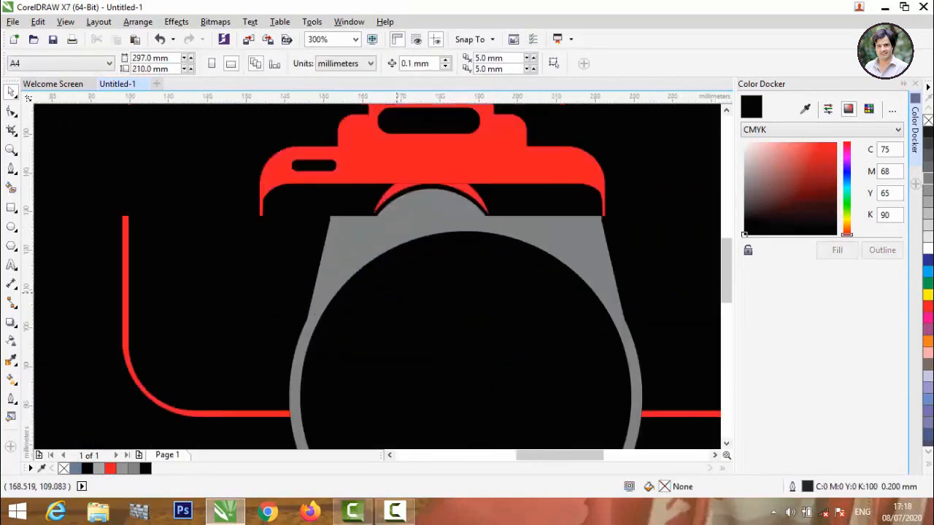
pyautogui.click(394, 510)
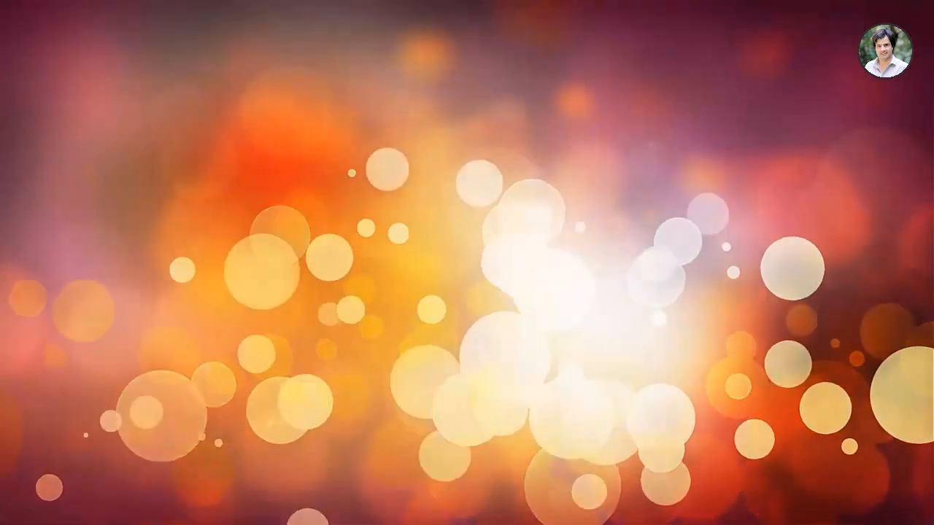